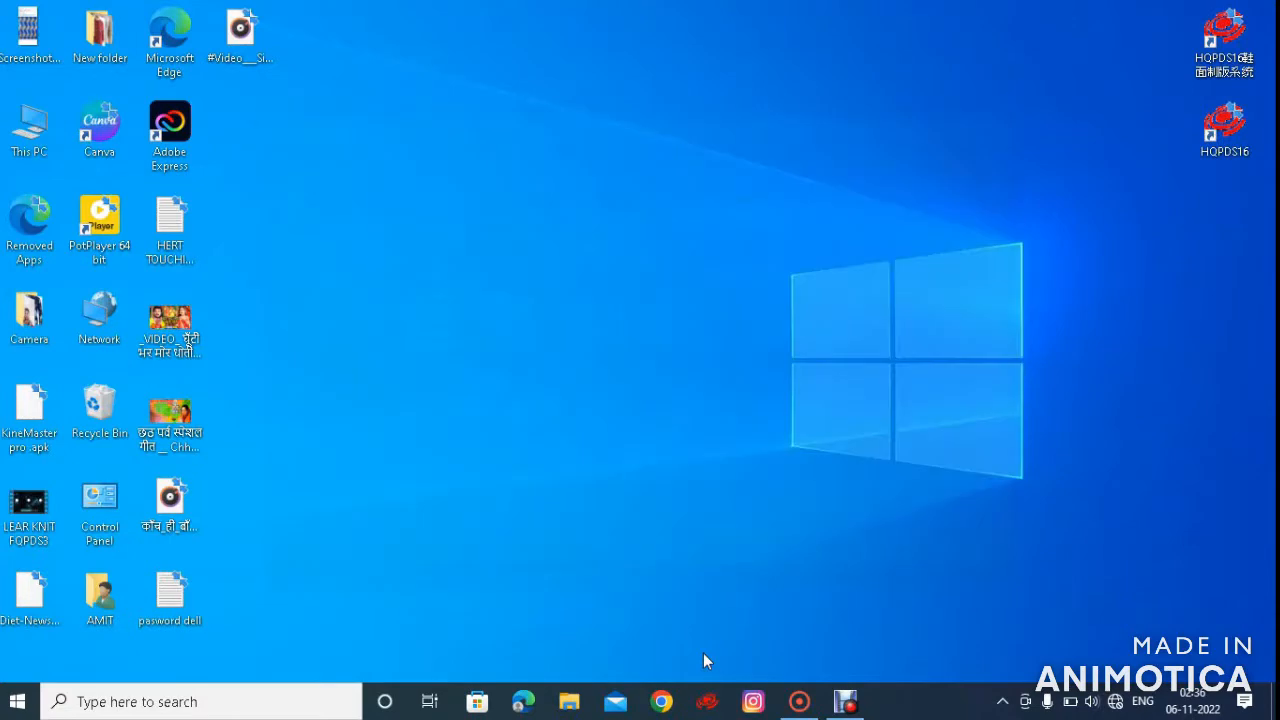
Open HqPDS and create a new pattern for the H3 3-System(roll) machine with a 512 * 2048 canvas
left_click(707, 701)
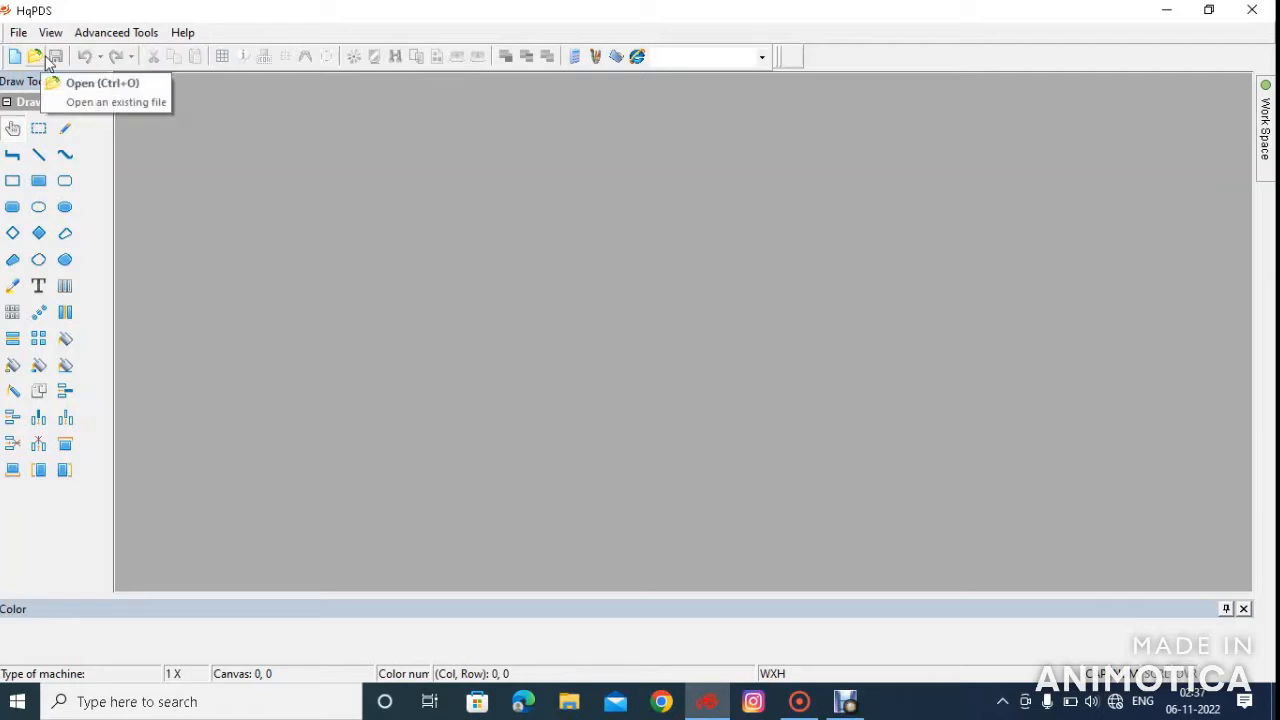
left_click(18, 33)
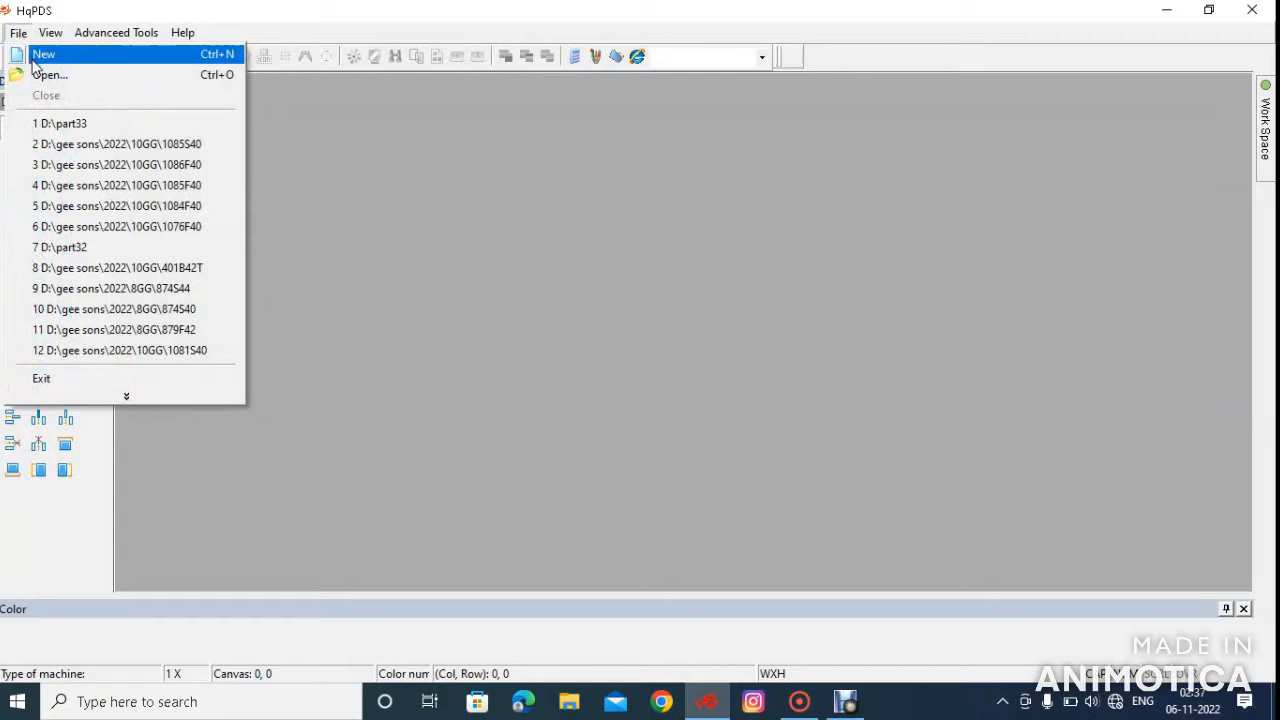
left_click(35, 56)
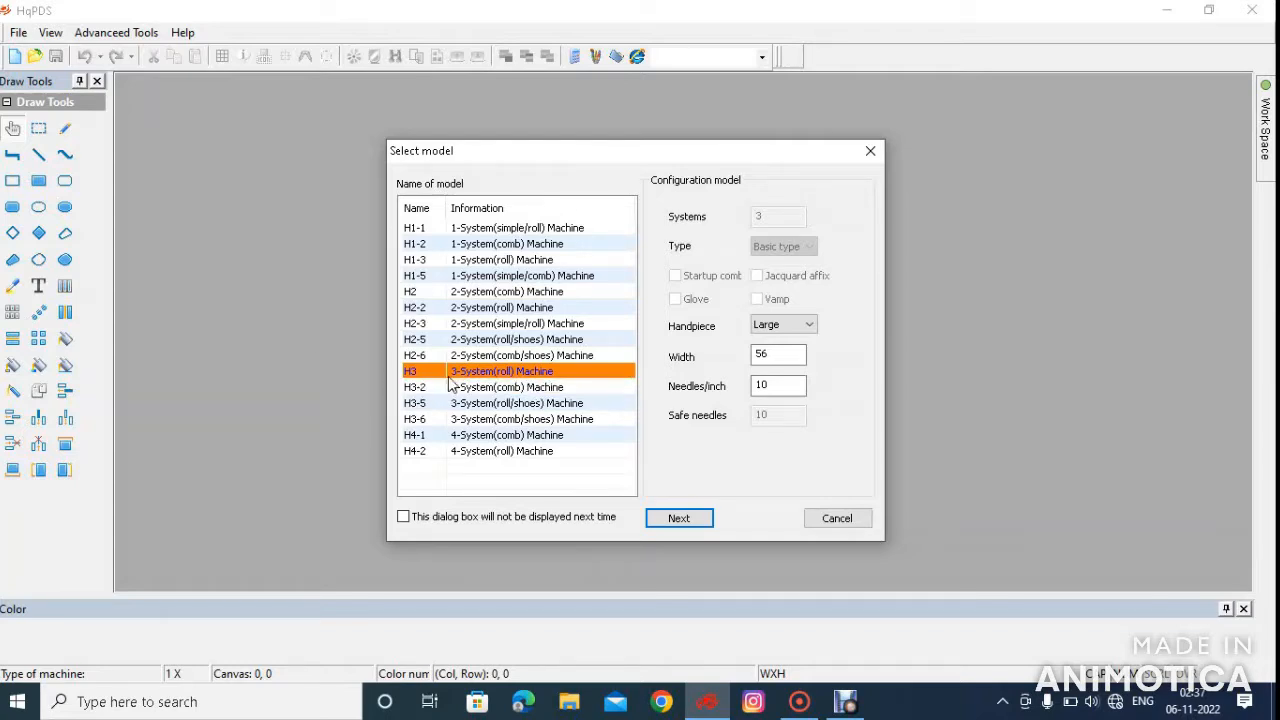
left_click(693, 518)
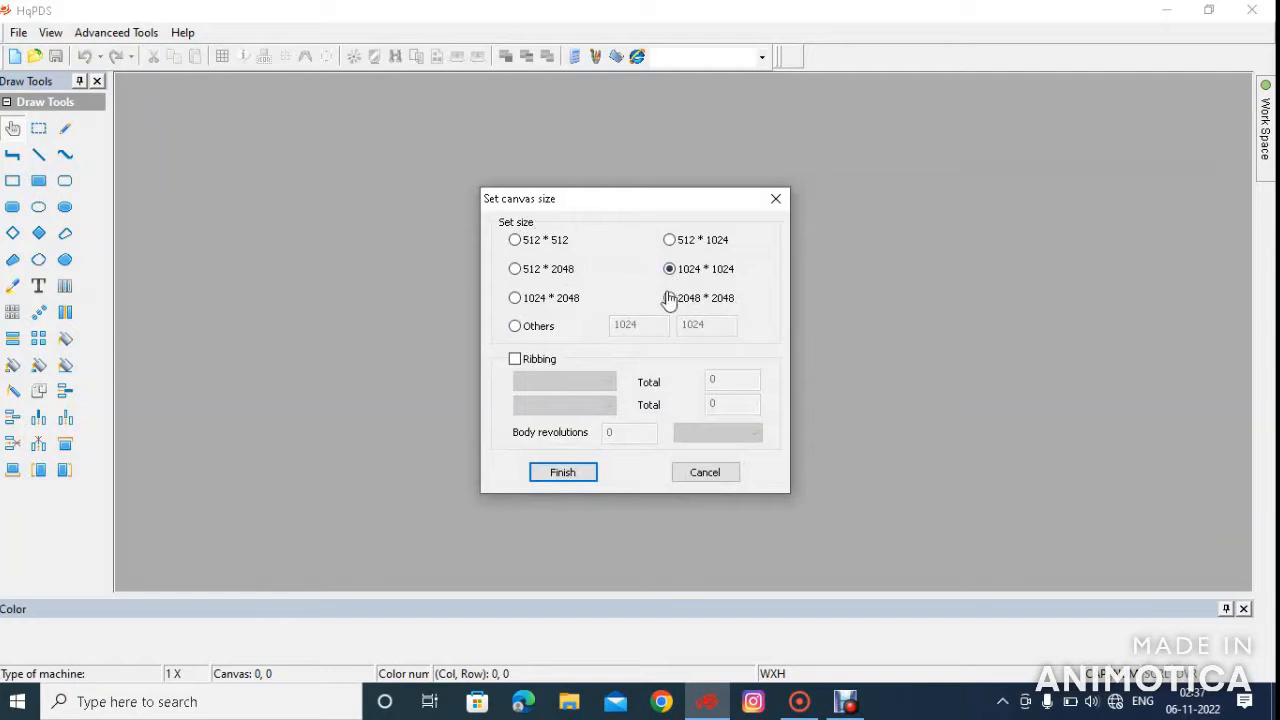
left_click(522, 272)
left_click(561, 472)
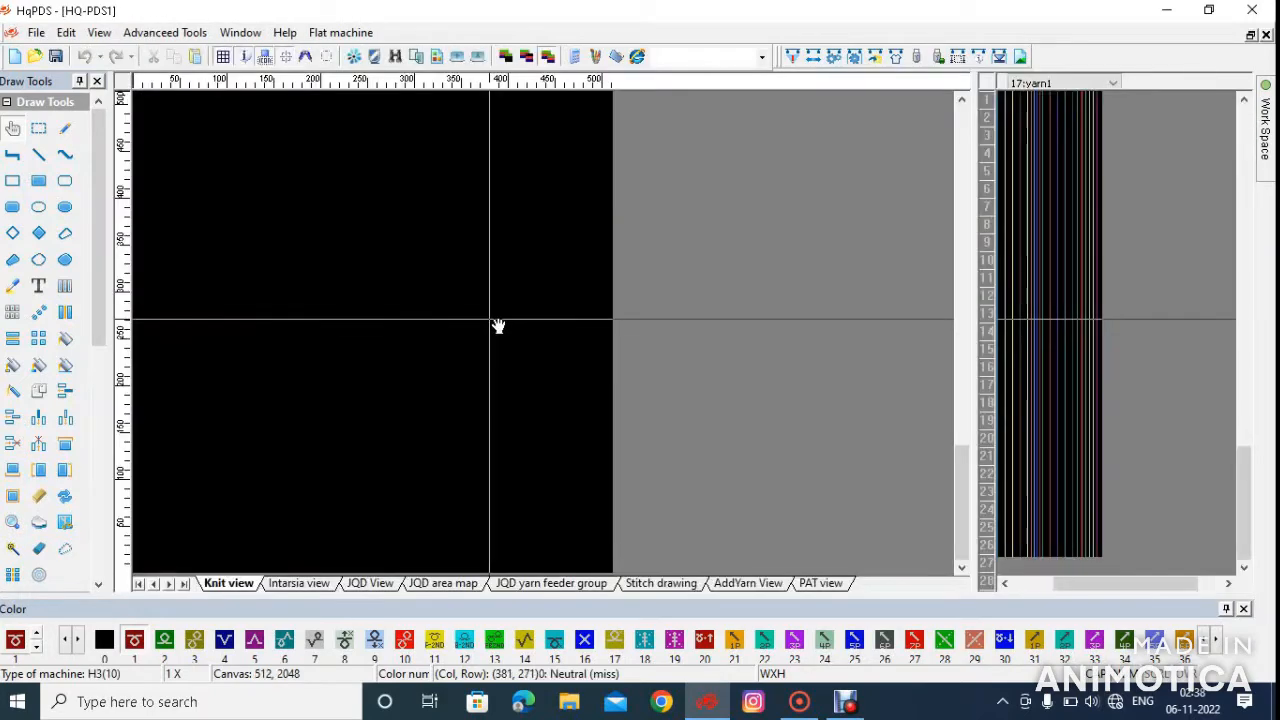
Generate the knit piece from a craft bill with Ribbings set to 22 and the ribbing type set to Ribbing 1x1
scroll(301, 461, "up", 5)
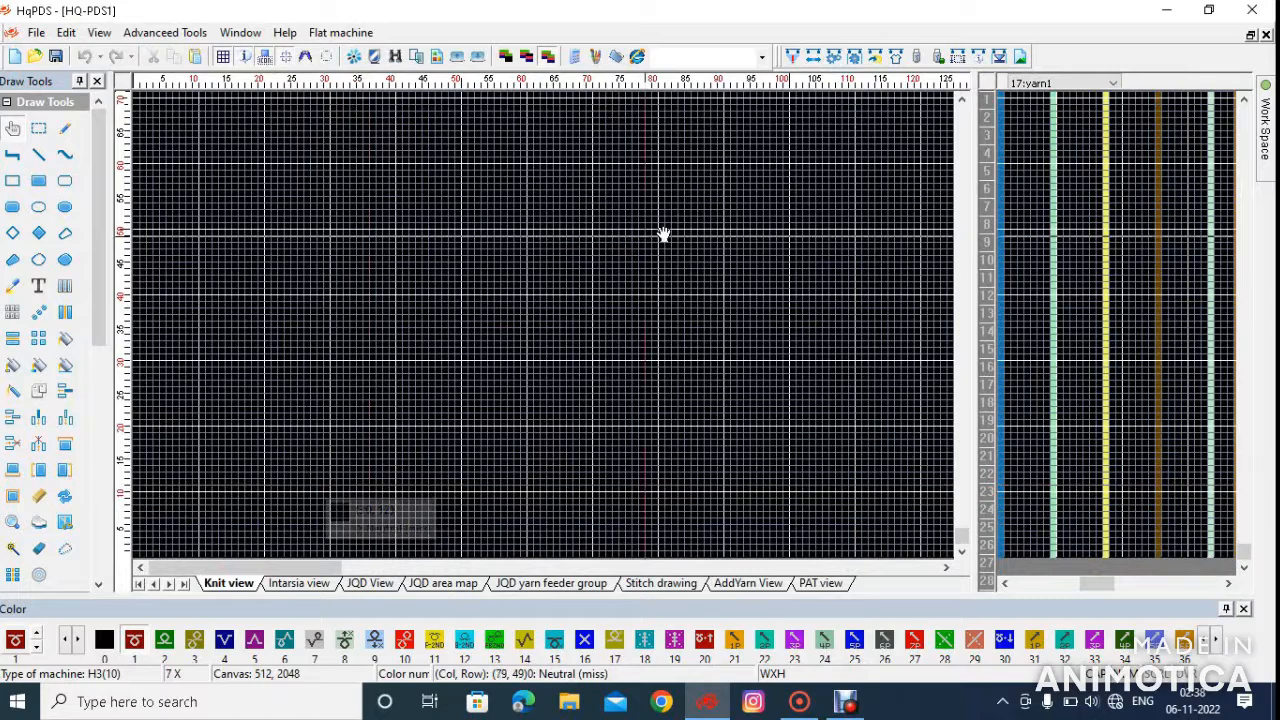
left_click(900, 60)
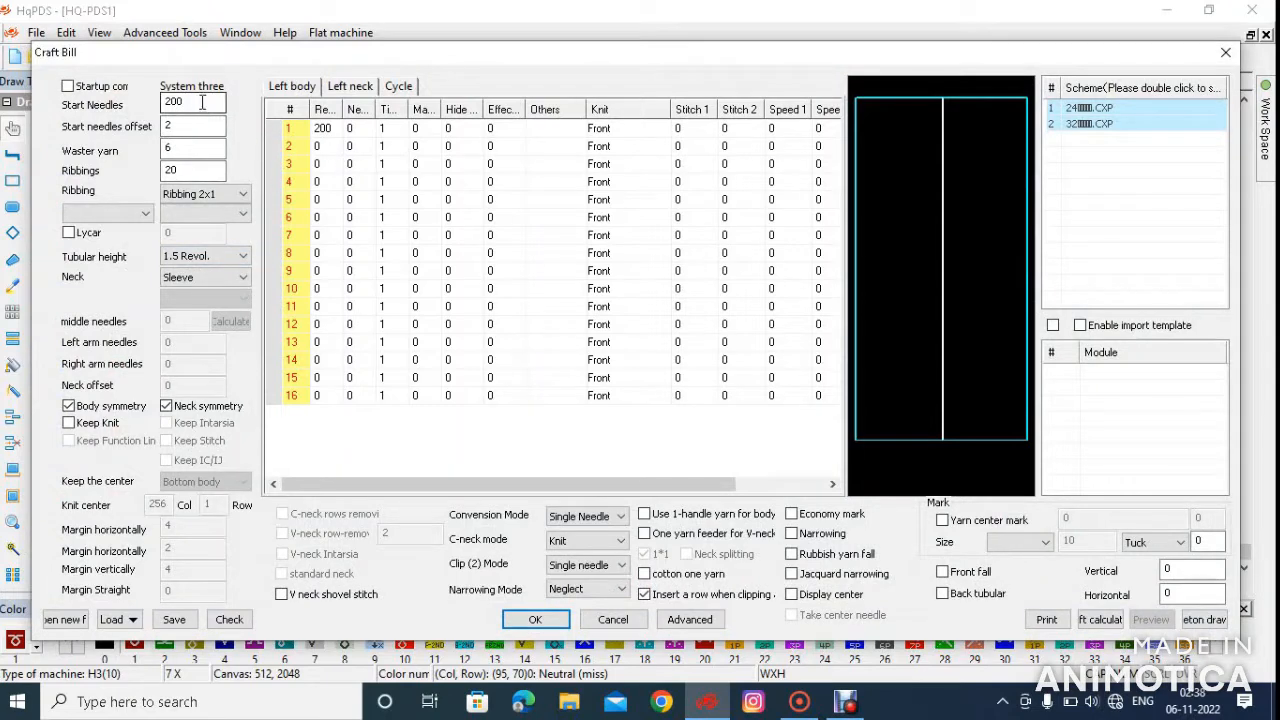
left_click_drag(197, 100, 160, 103)
left_click(300, 131)
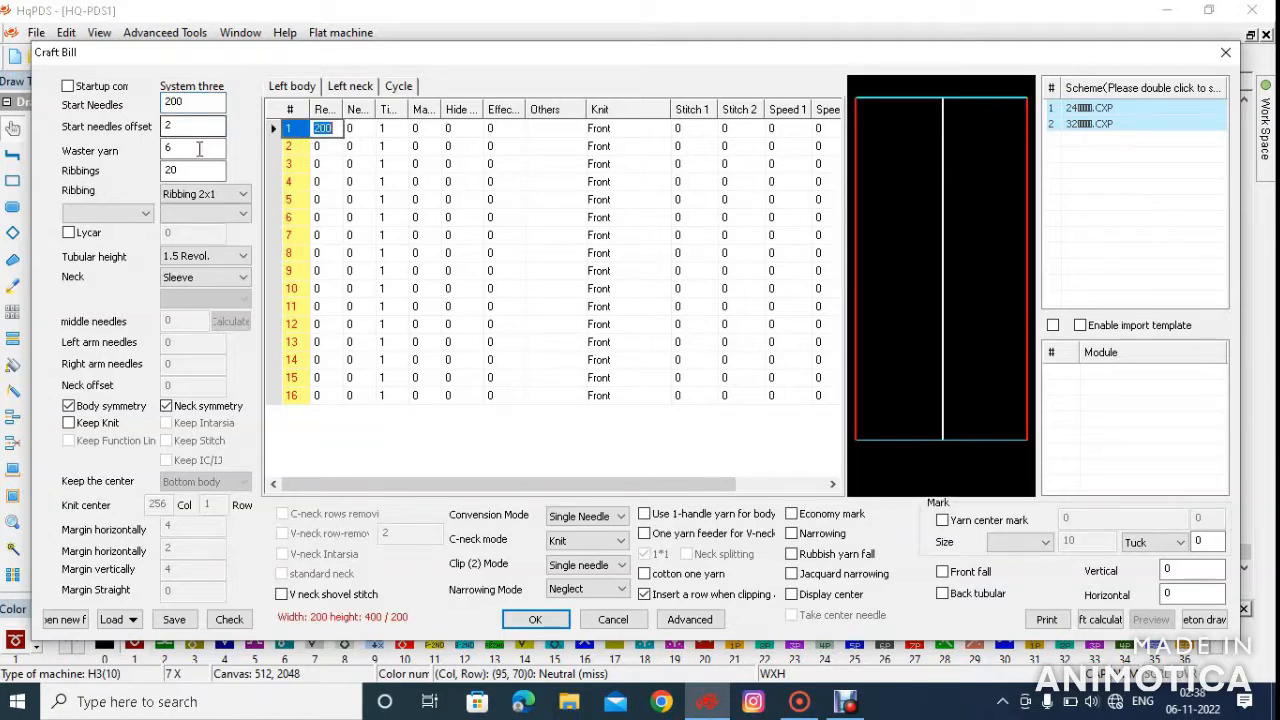
double_click(172, 171)
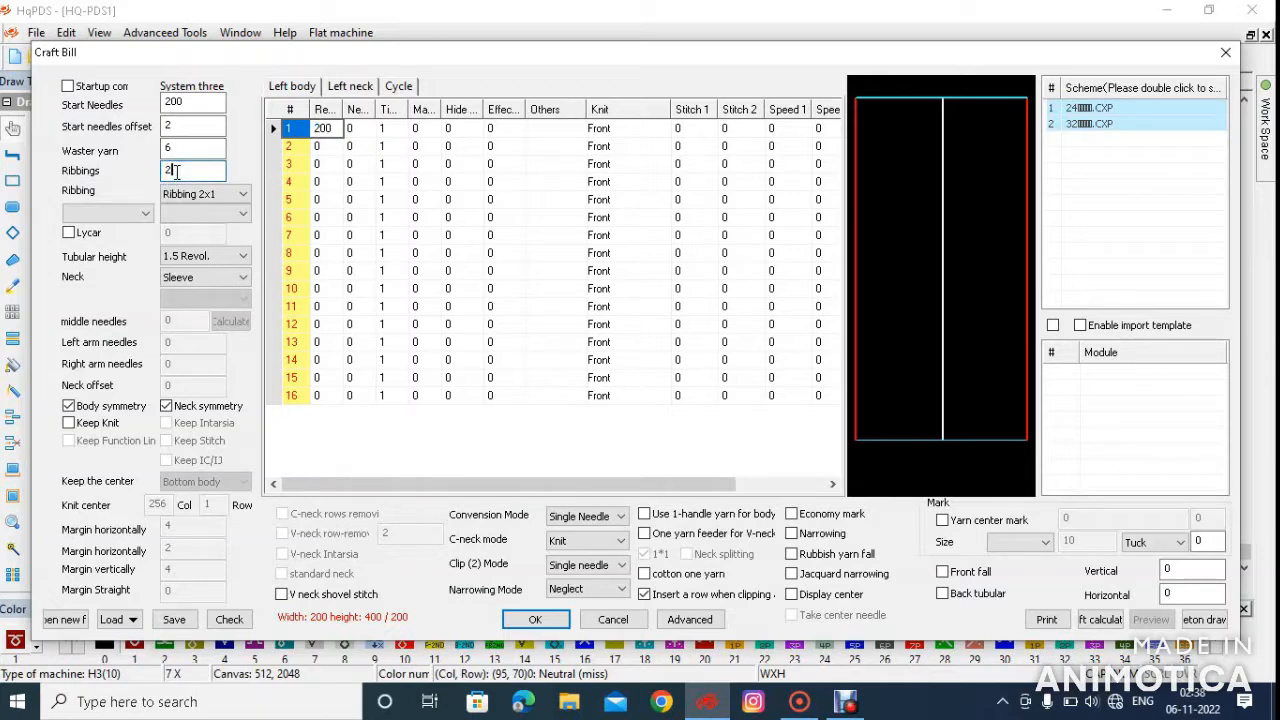
type("22")
left_click(205, 194)
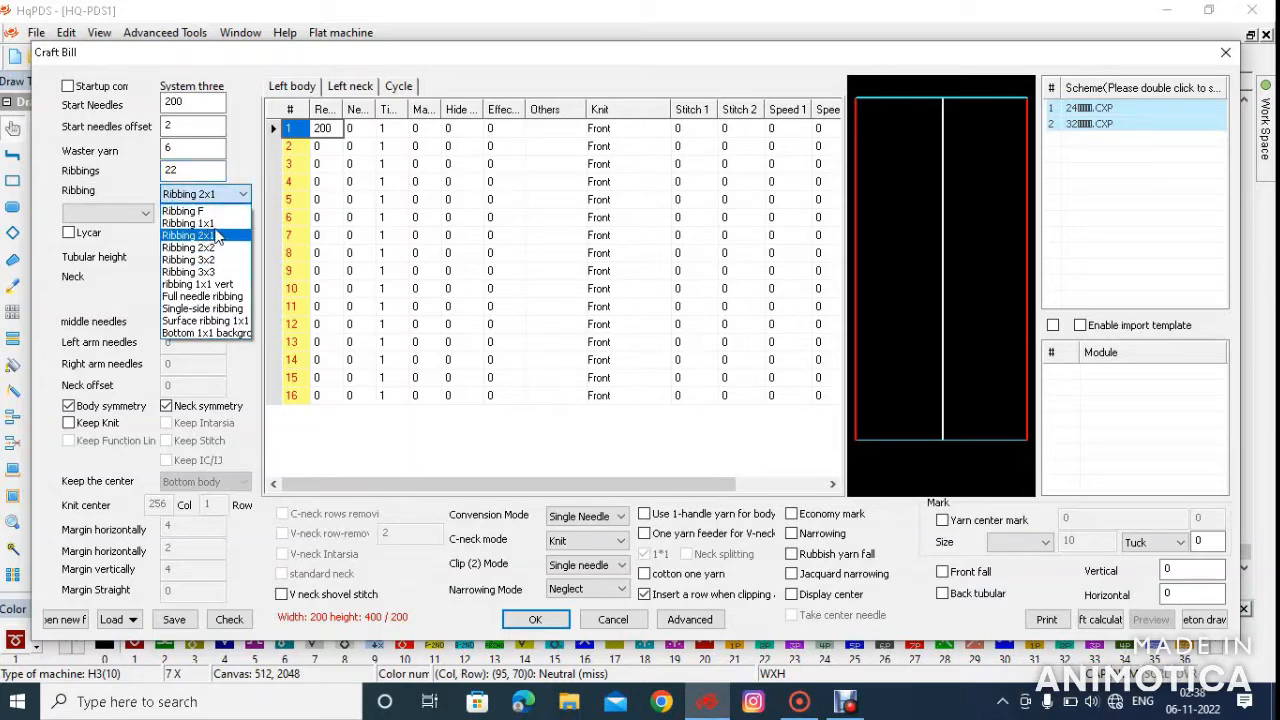
left_click(218, 224)
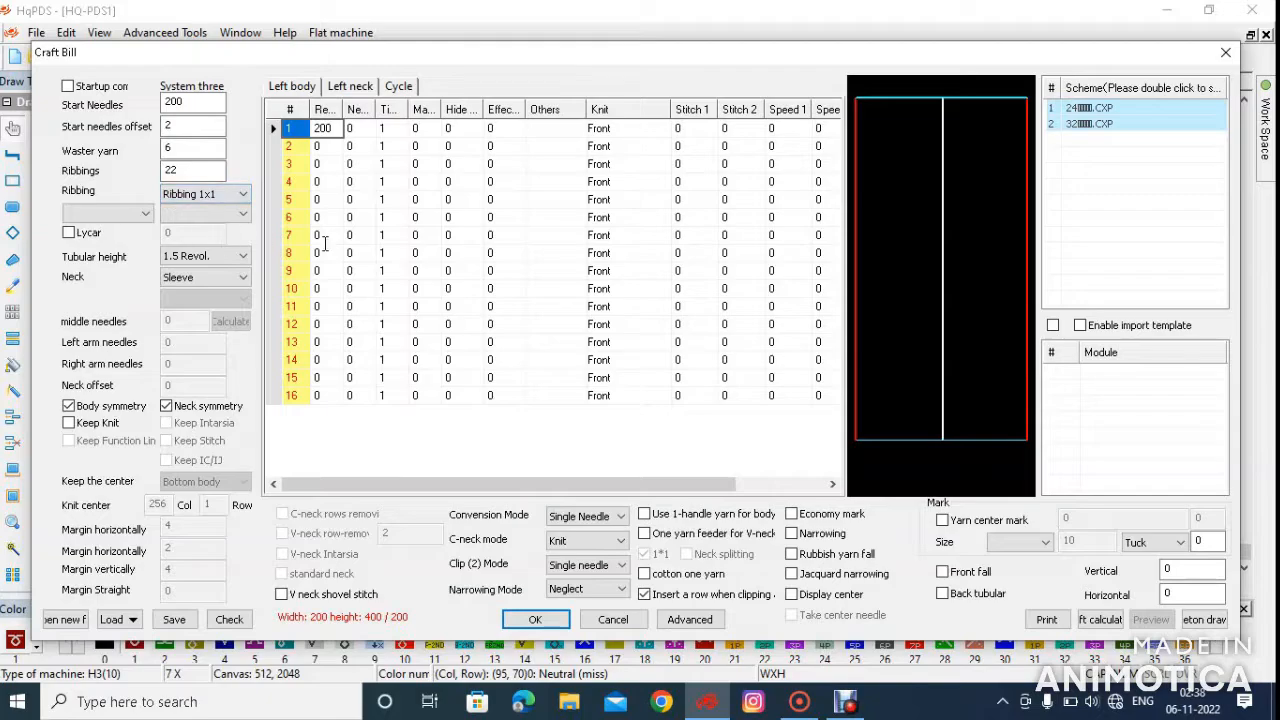
left_click(562, 627)
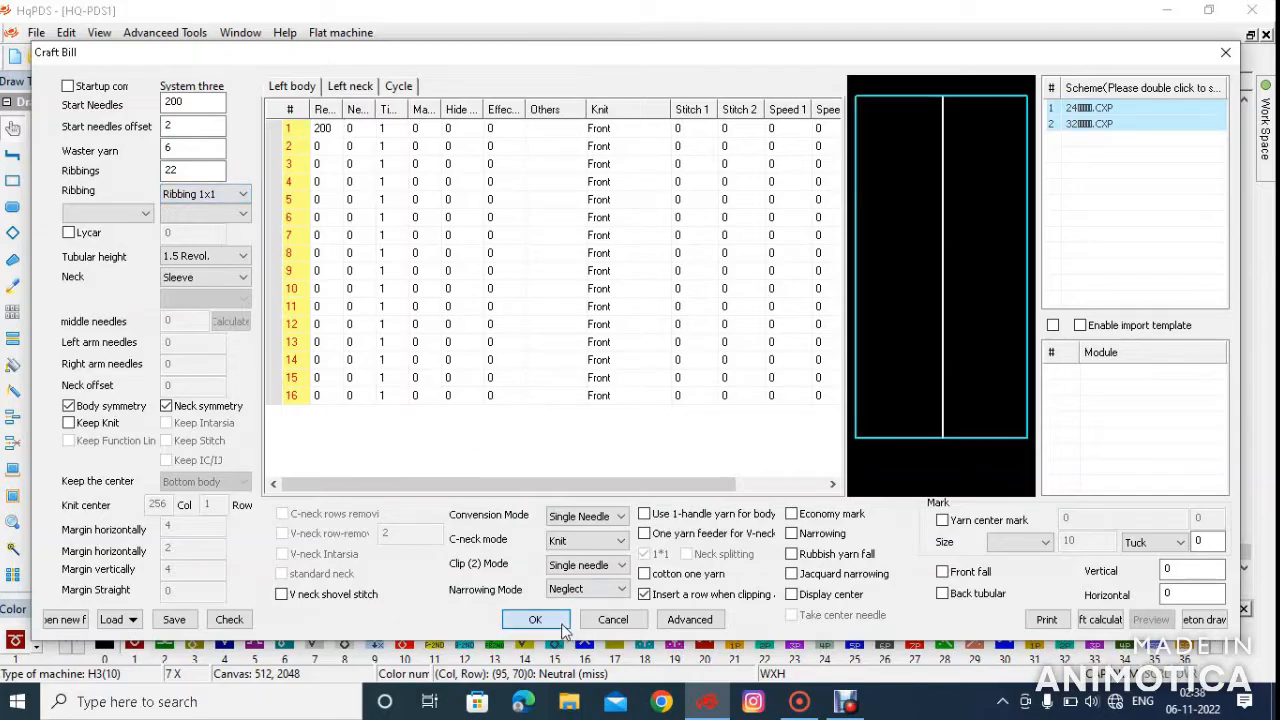
Delete all the rows above the red front-knit body, starting just above row 461
scroll(396, 468, "down", 3)
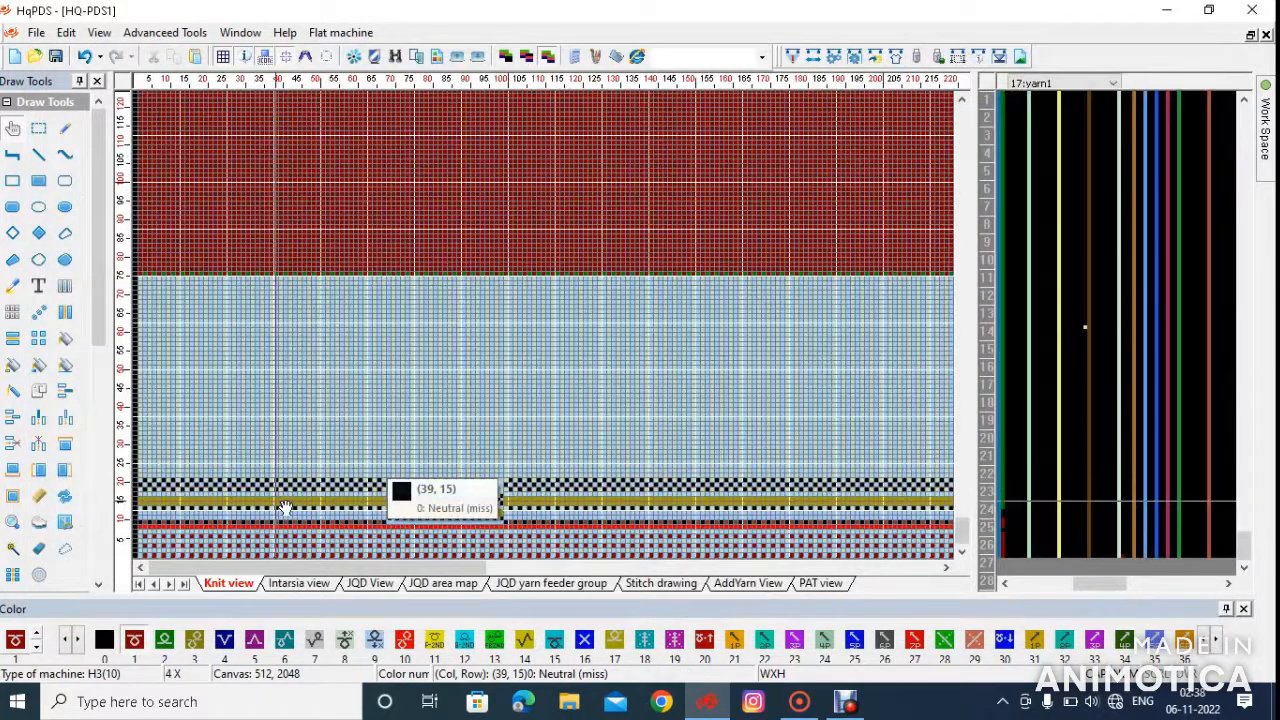
scroll(303, 333, "down", 3)
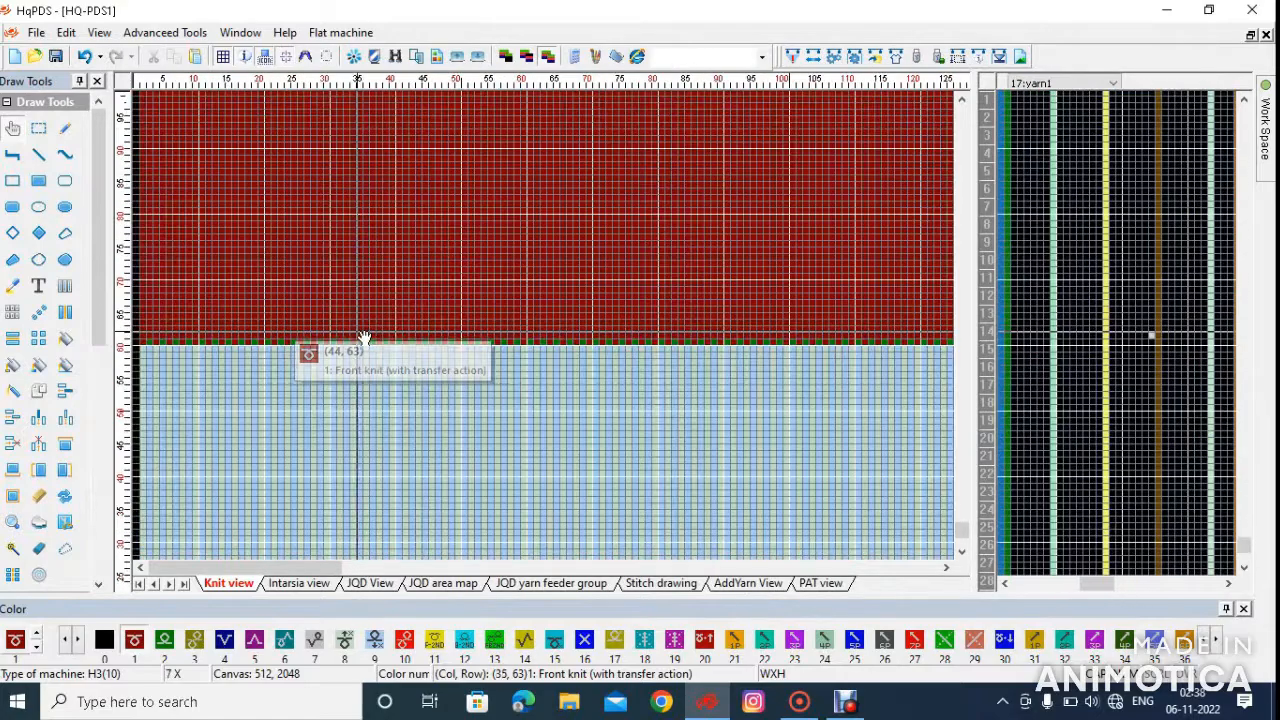
scroll(173, 522, "up", 2)
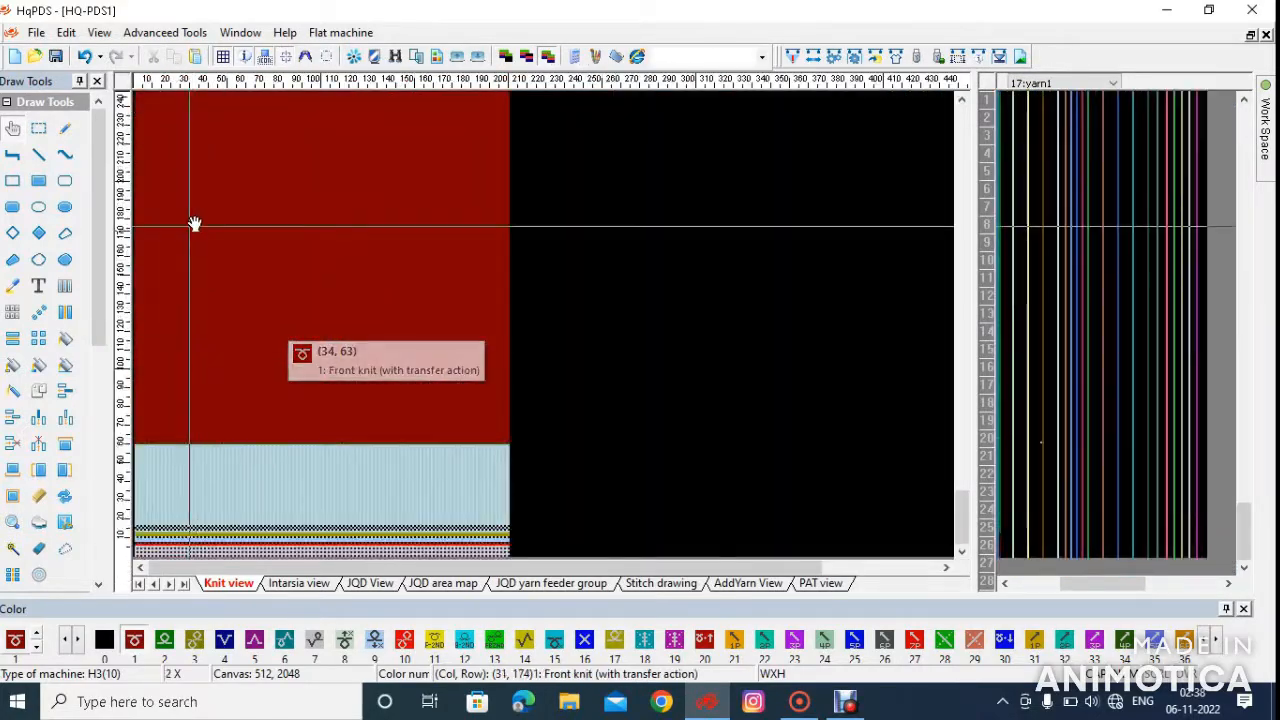
scroll(254, 334, "down", 2)
scroll(171, 331, "up", 5)
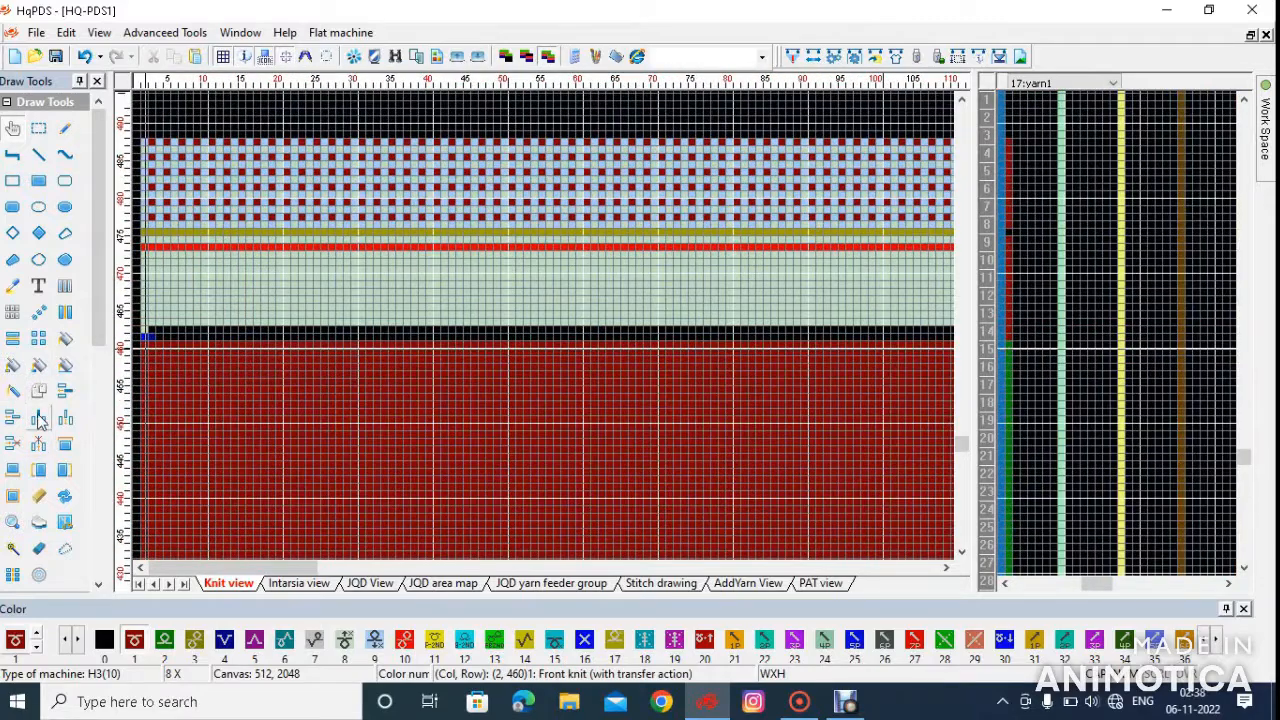
scroll(200, 342, "up", 1)
scroll(180, 350, "up", 2)
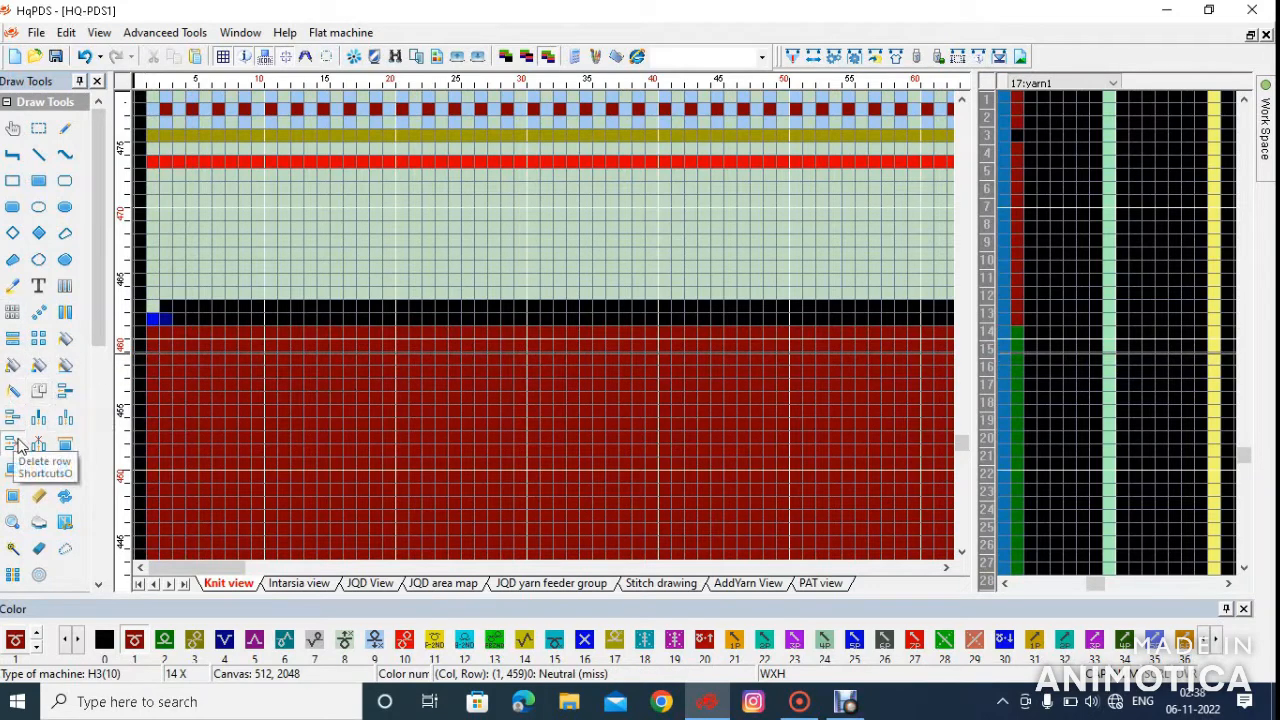
left_click(20, 443)
left_click(210, 321)
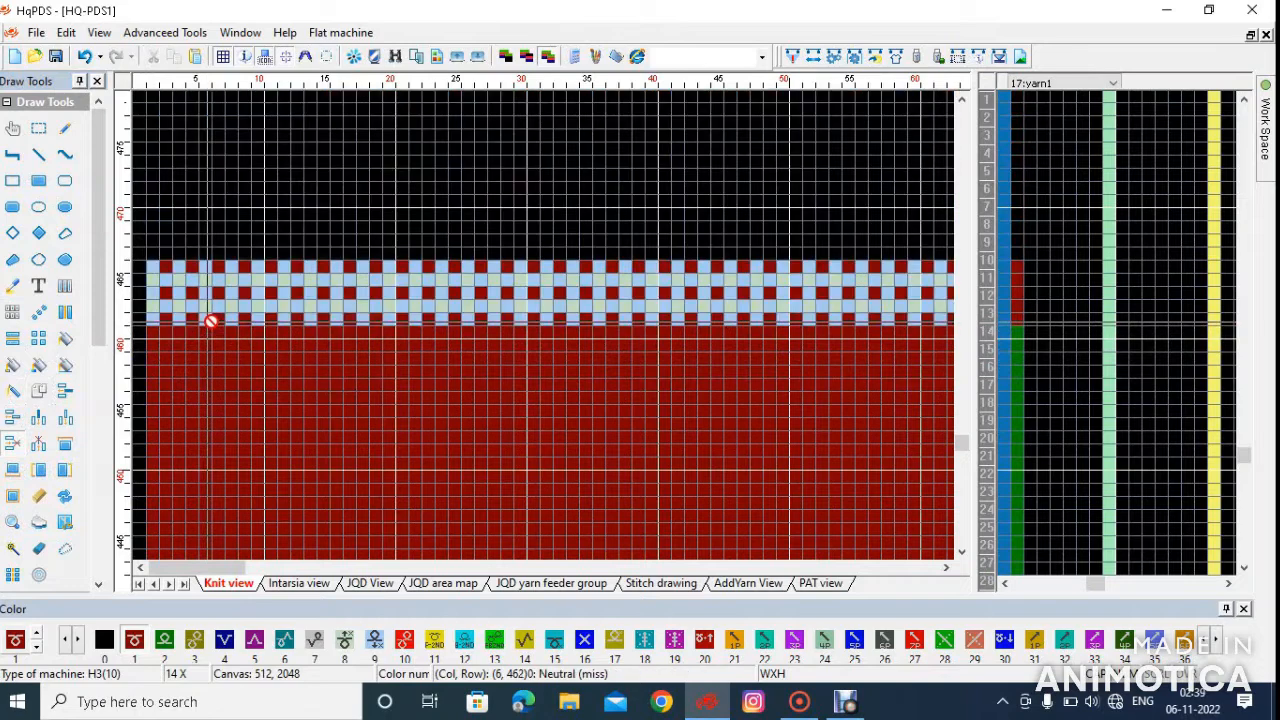
left_click(210, 321)
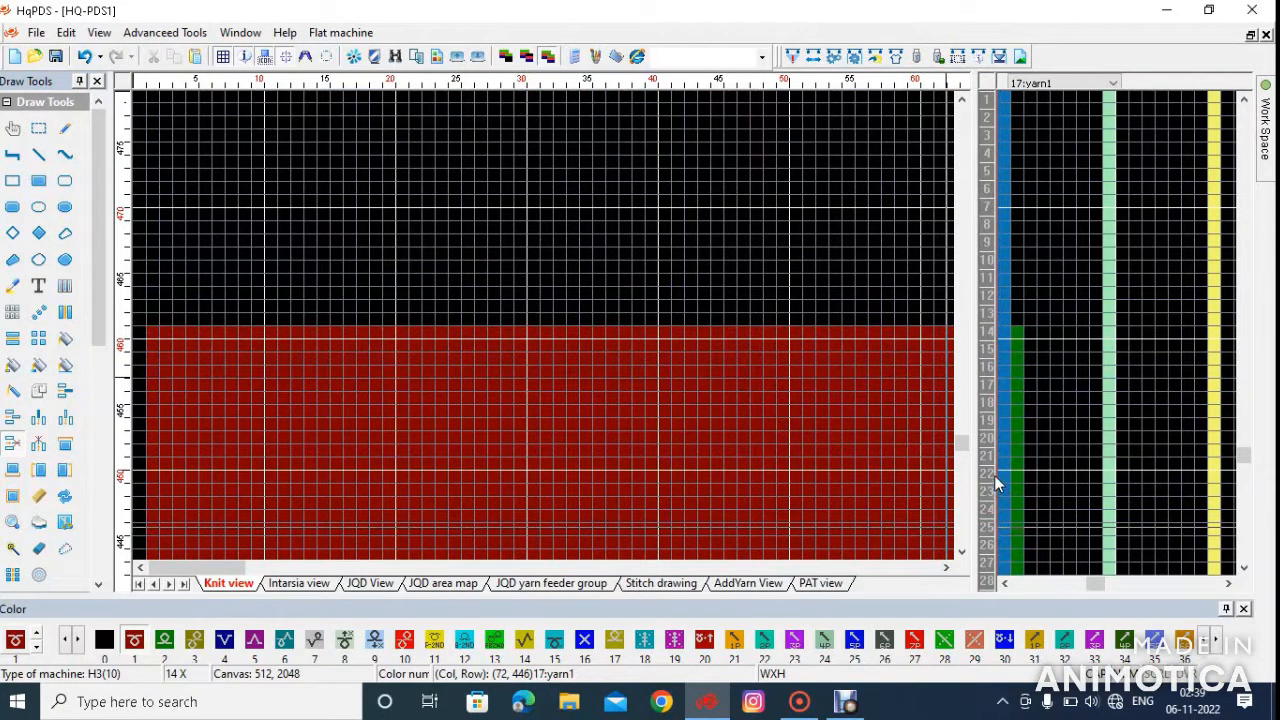
Set the end marker in the 22:end function column at row 461, the last row of the body
scroll(994, 475, "right", 5)
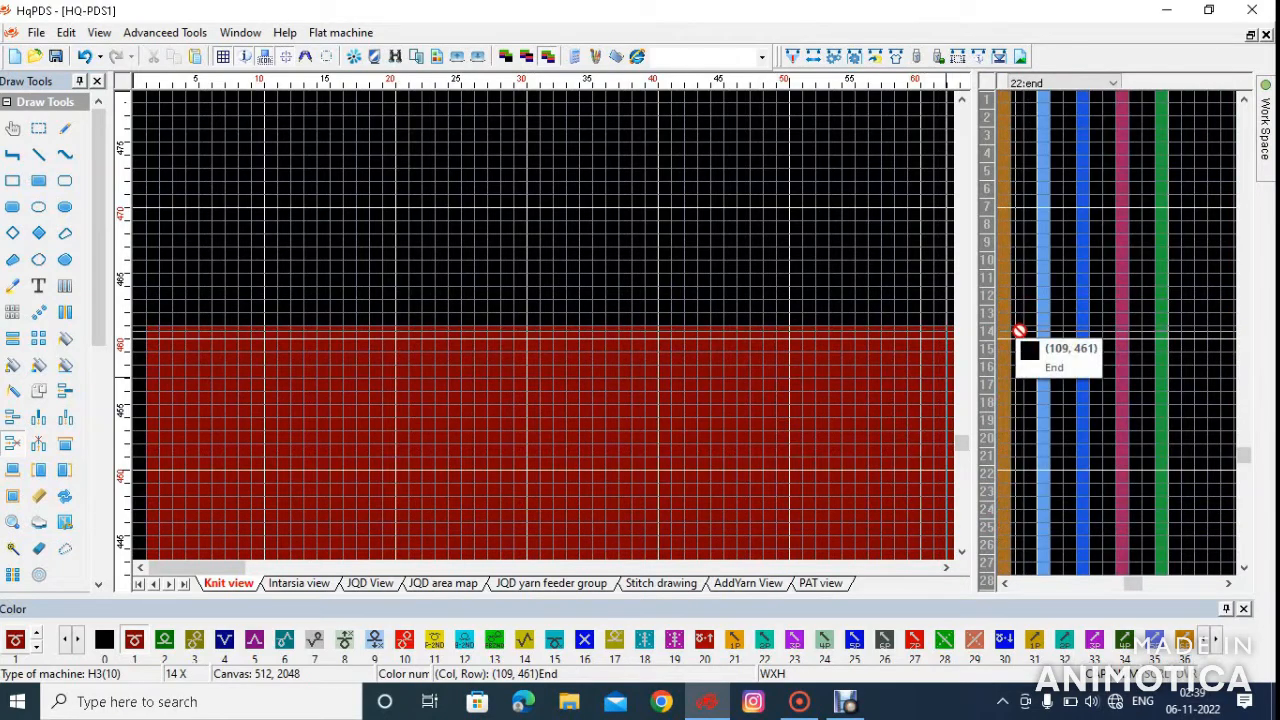
scroll(1019, 330, "up", 6)
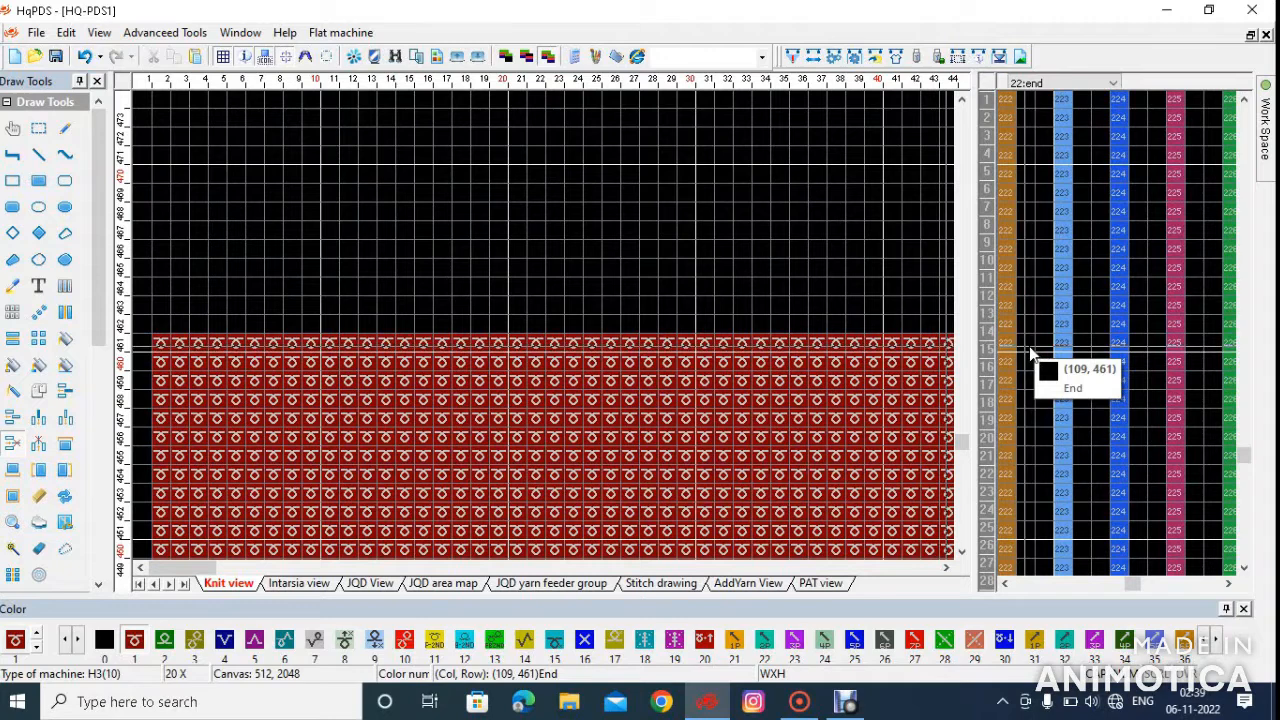
right_click(1030, 350)
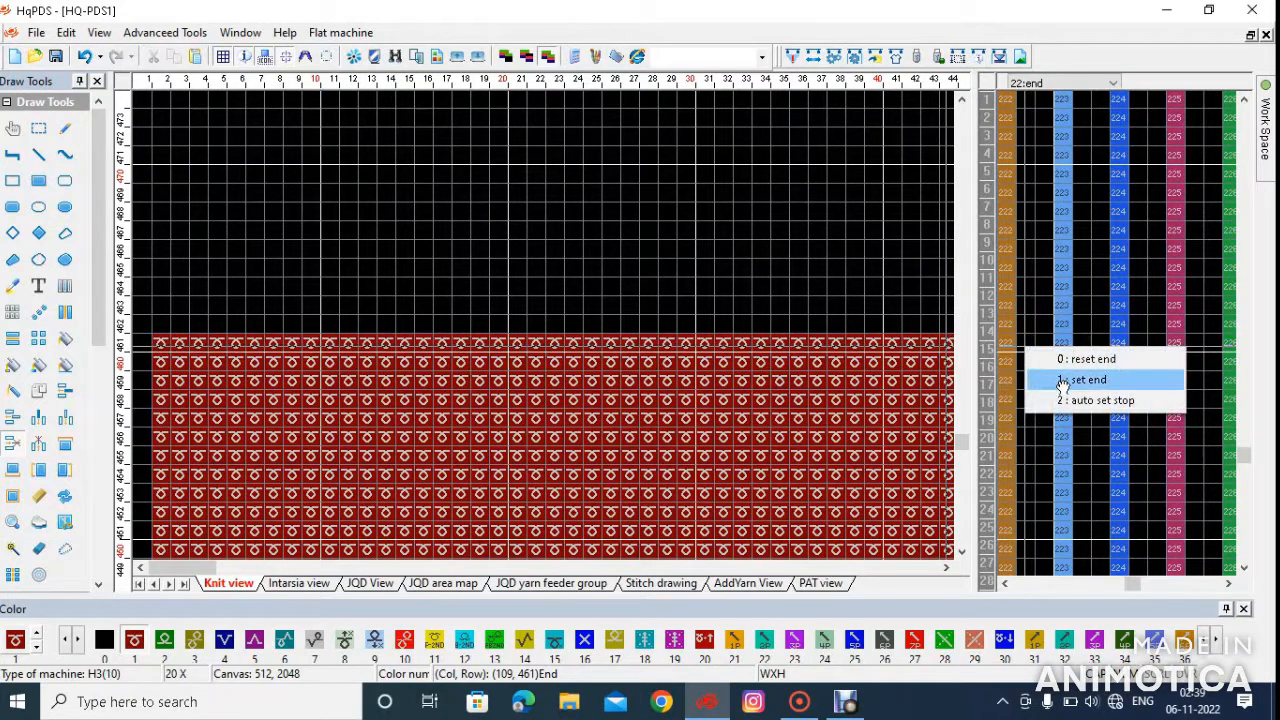
left_click(1064, 381)
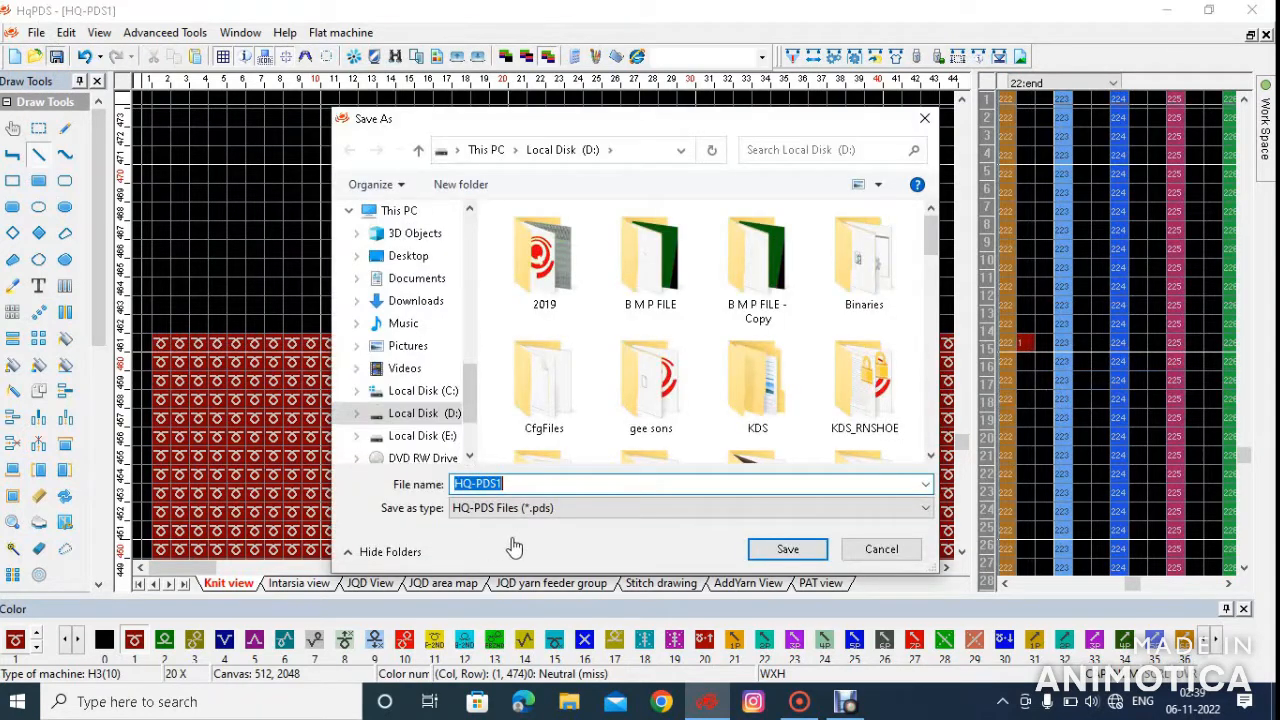
Save the pattern as PART33 on Local Disk (D:), replacing the existing file
type("P")
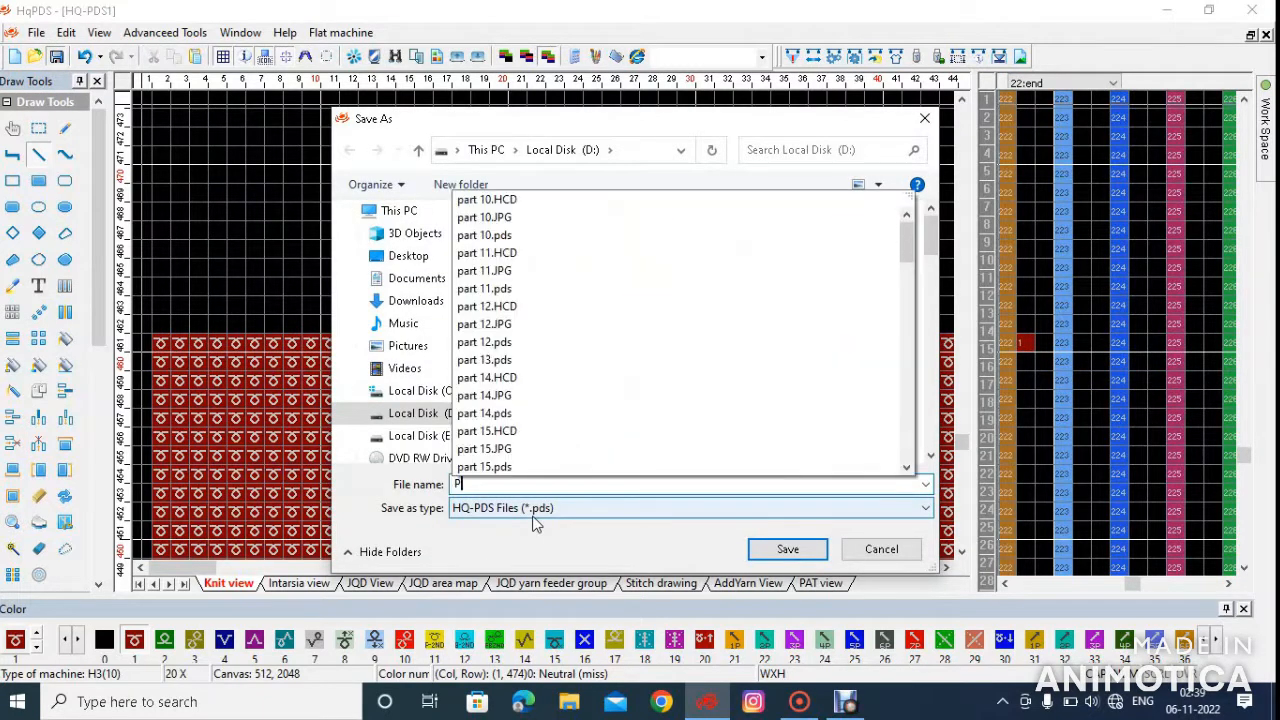
type("ART33")
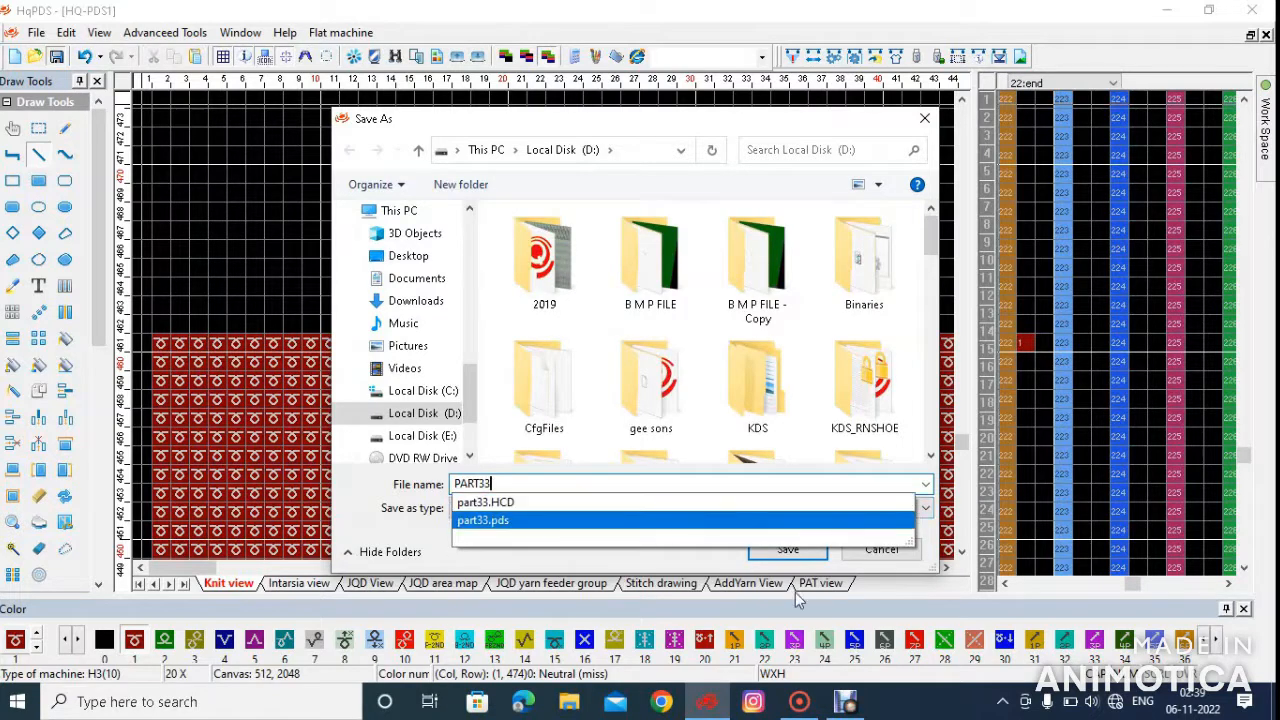
left_click(782, 551)
left_click(692, 357)
Select the red front-knit body above the ribbing, 200 columns wide and 400 rows high, up to row 461
scroll(340, 325, "down", 5)
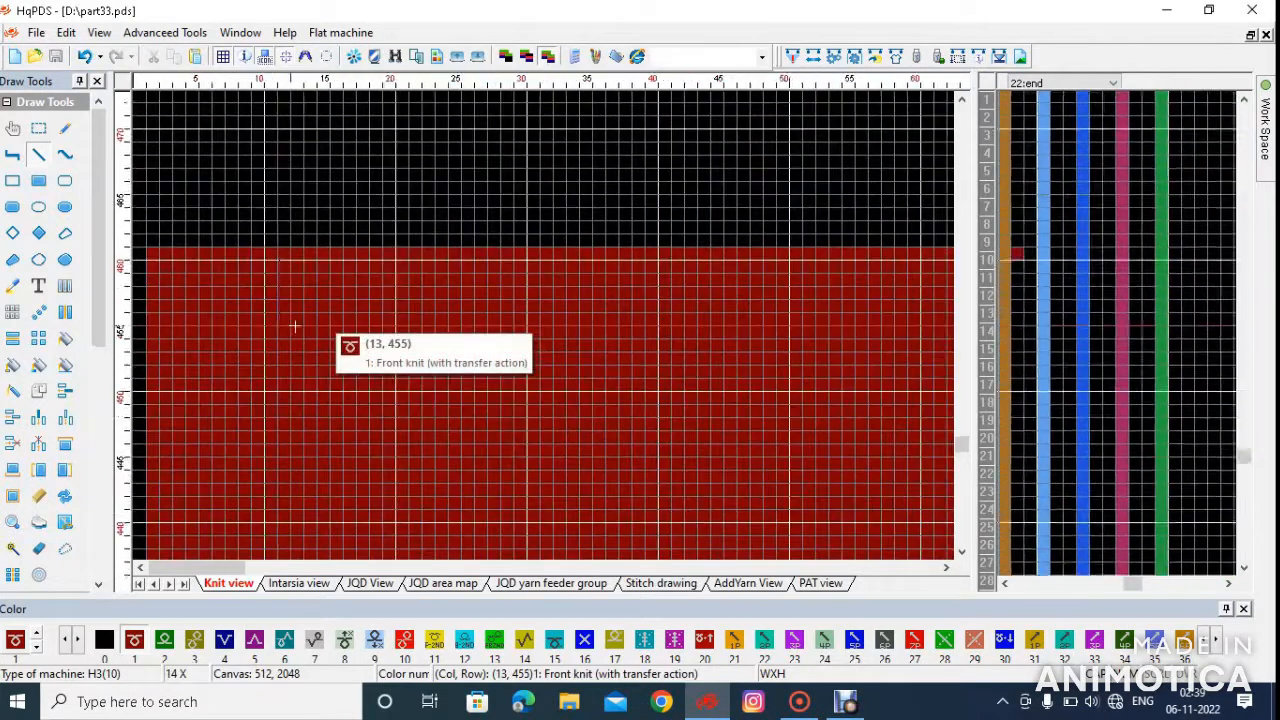
scroll(240, 335, "down", 3)
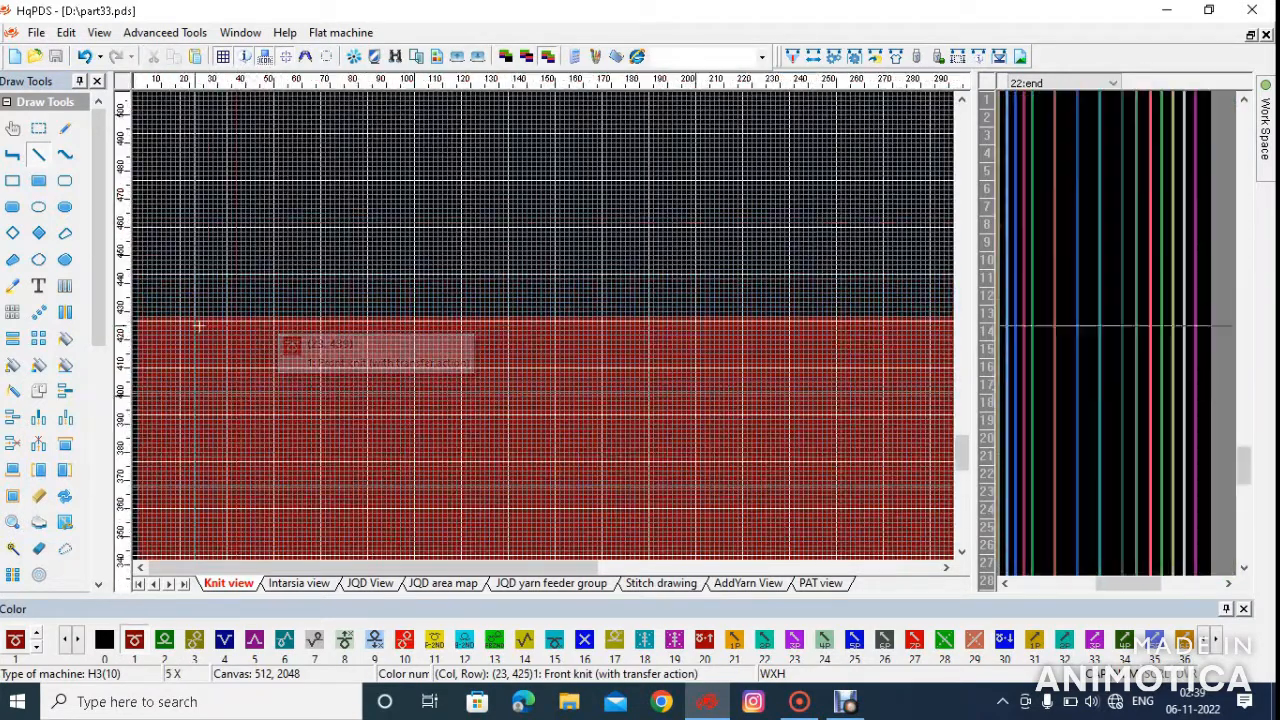
scroll(221, 453, "down", 1)
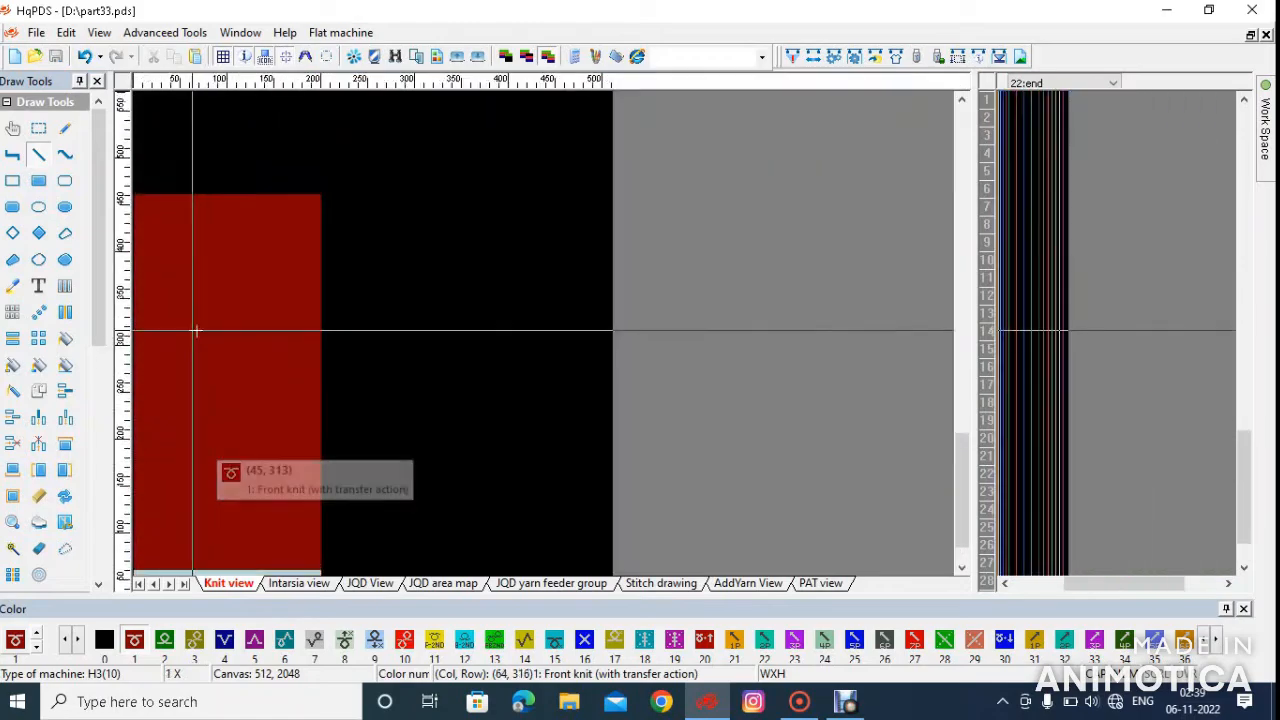
scroll(196, 555, "up", 1)
scroll(180, 323, "up", 5)
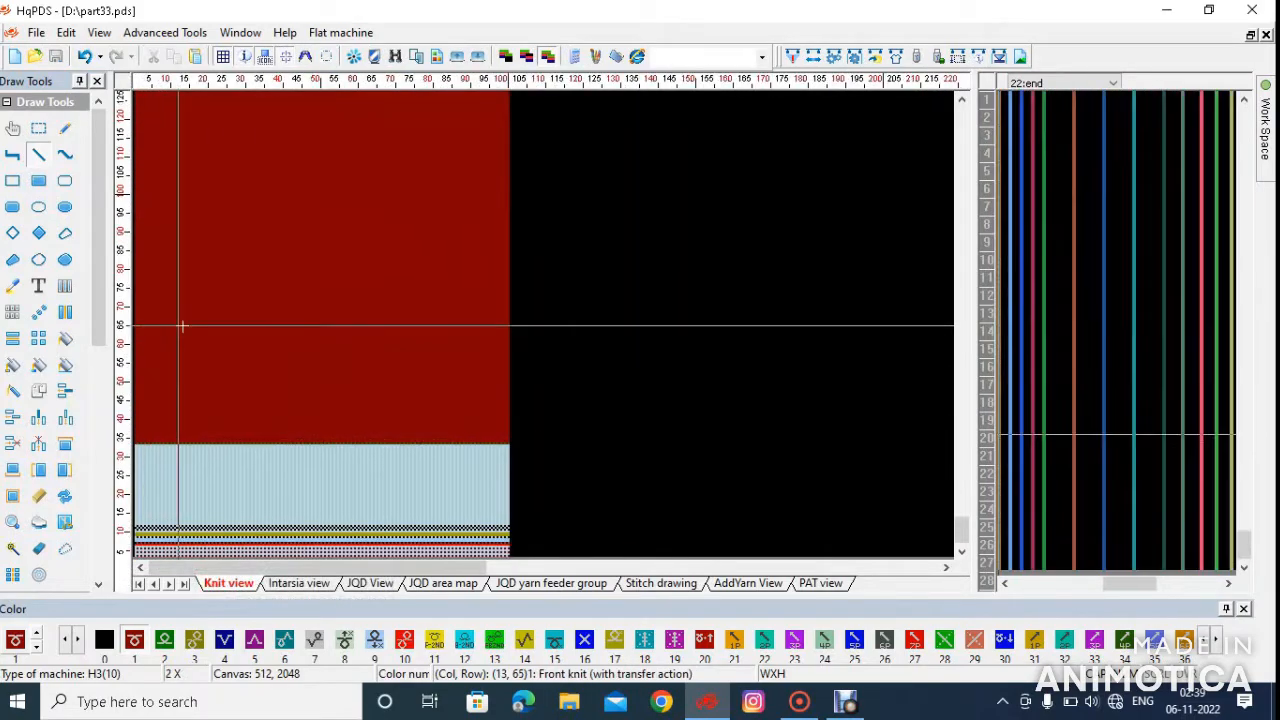
scroll(240, 325, "up", 2)
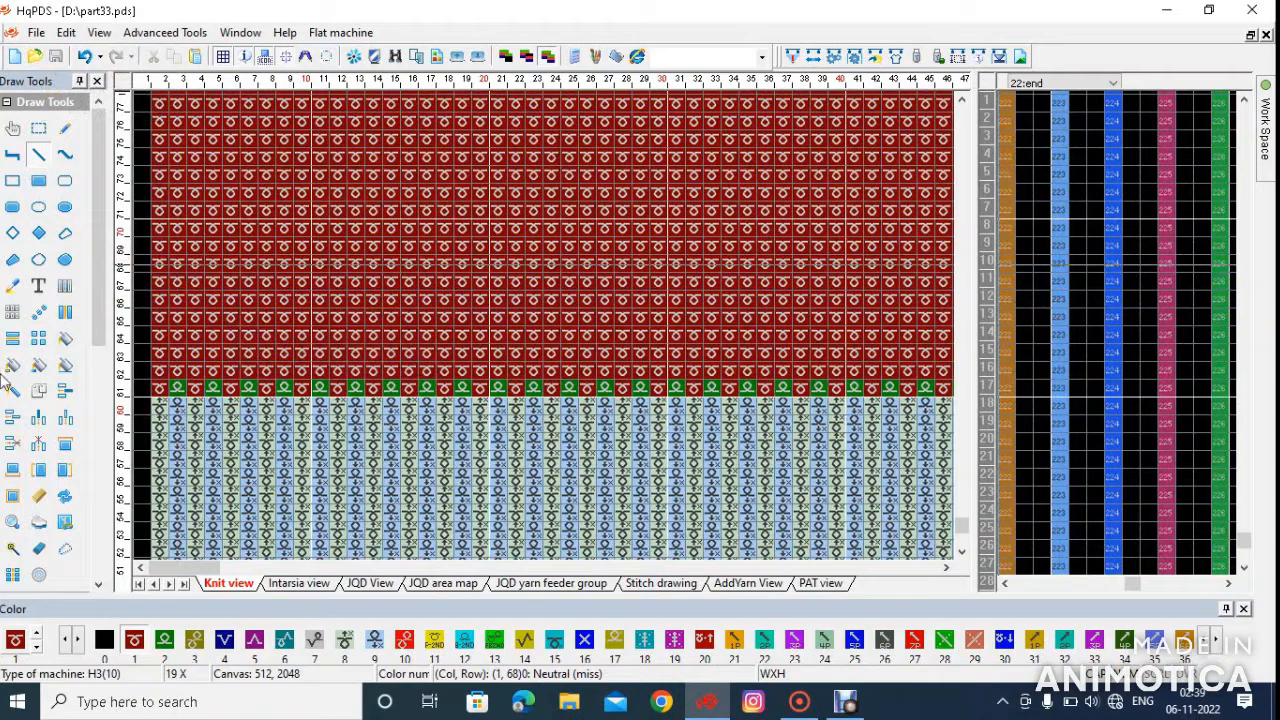
left_click_drag(175, 378, 496, 354)
scroll(503, 334, "down", 5)
scroll(307, 336, "down", 3)
scroll(331, 151, "up", 1)
scroll(549, 343, "up", 4)
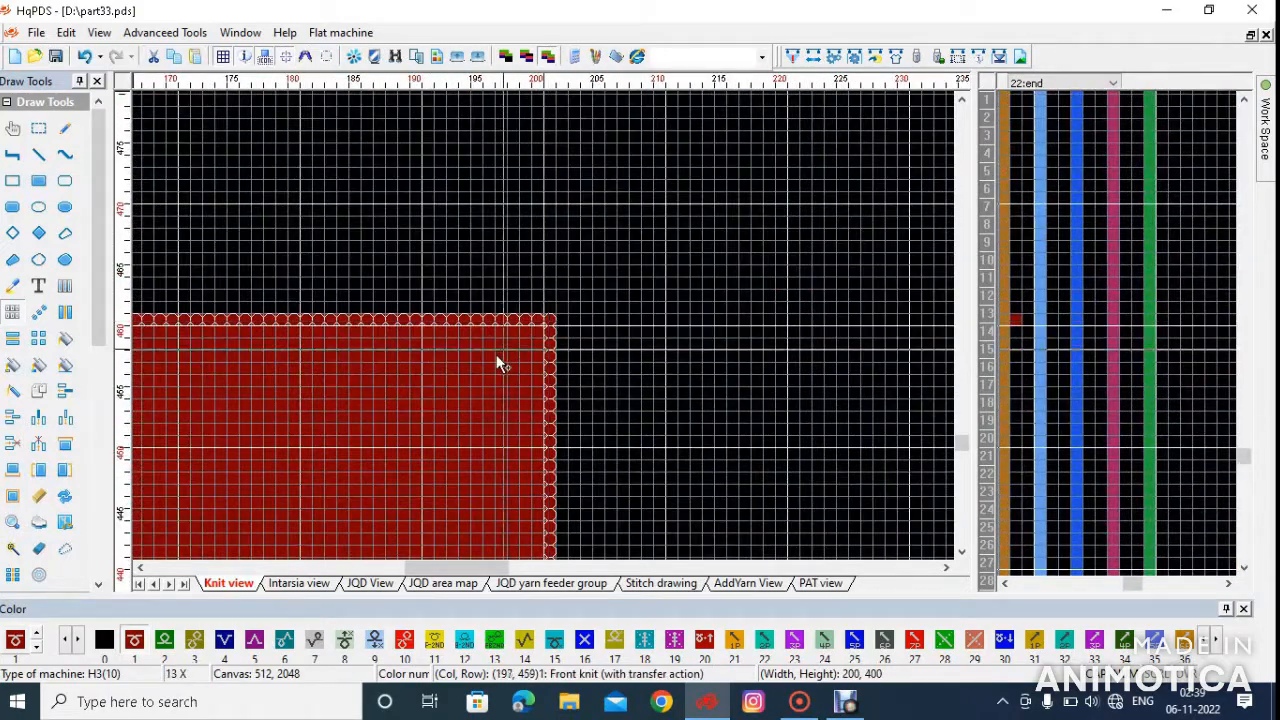
right_click(458, 356)
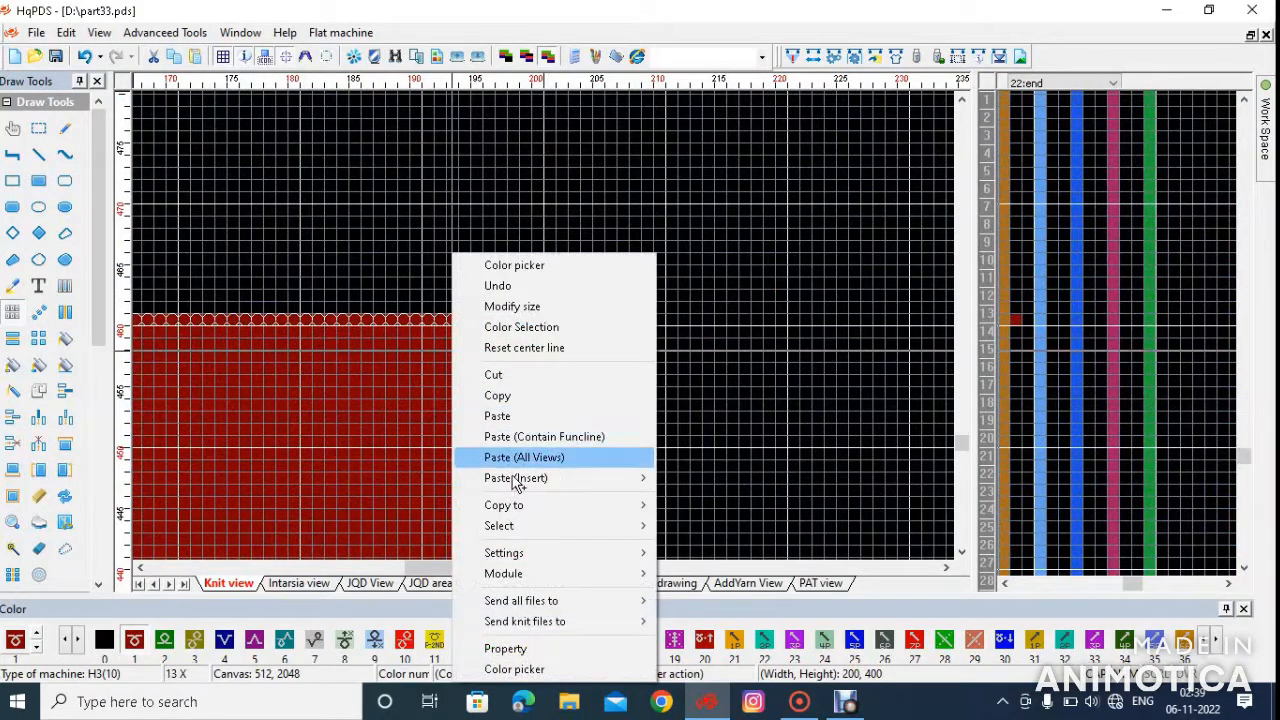
mouse_move(523, 506)
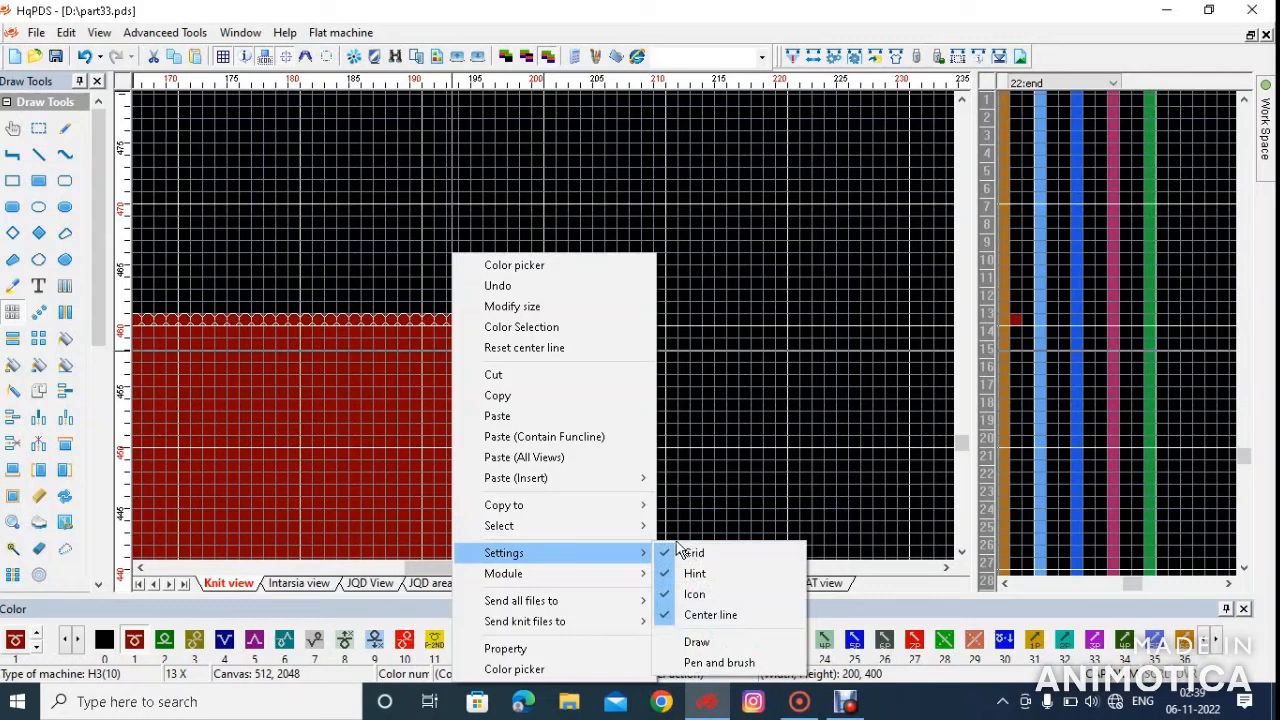
mouse_move(580, 508)
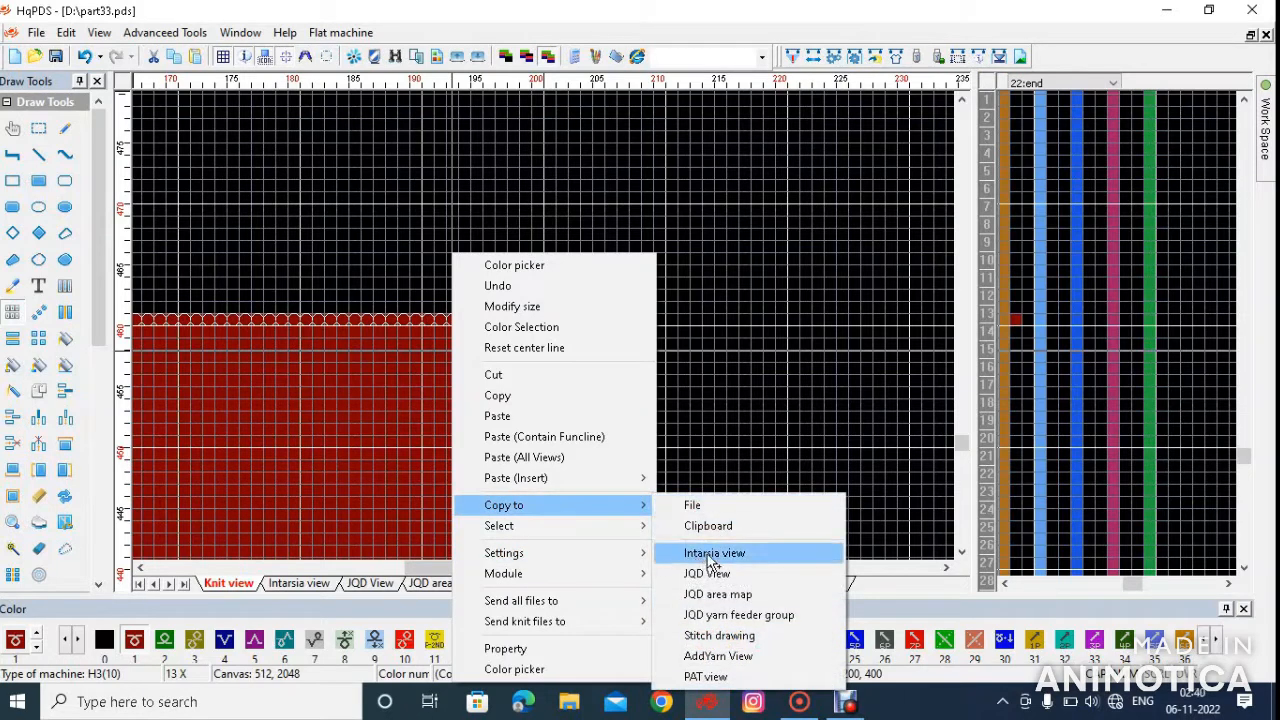
left_click(100, 323)
left_click_drag(99, 323, 92, 470)
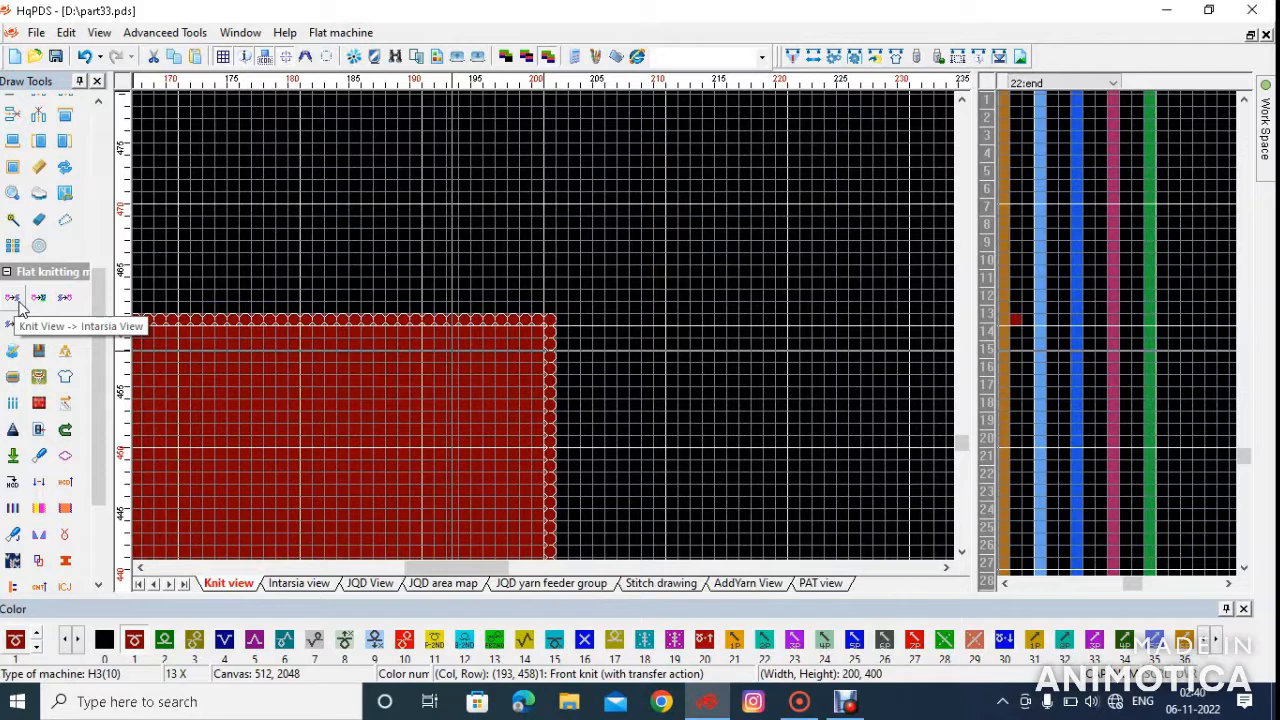
In the Intarsia view, fill the body above row 61 with color 2, 200 columns wide and up to row 461
left_click(298, 583)
scroll(553, 330, "down", 5)
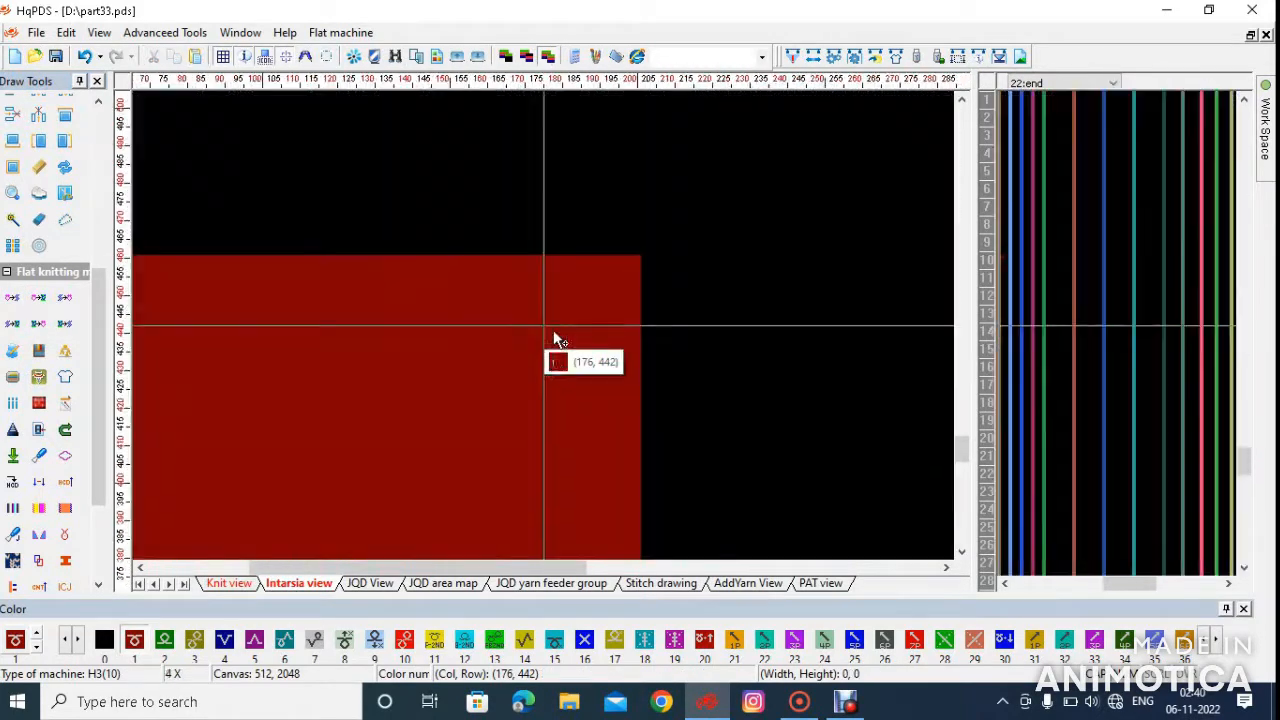
scroll(805, 415, "down", 2)
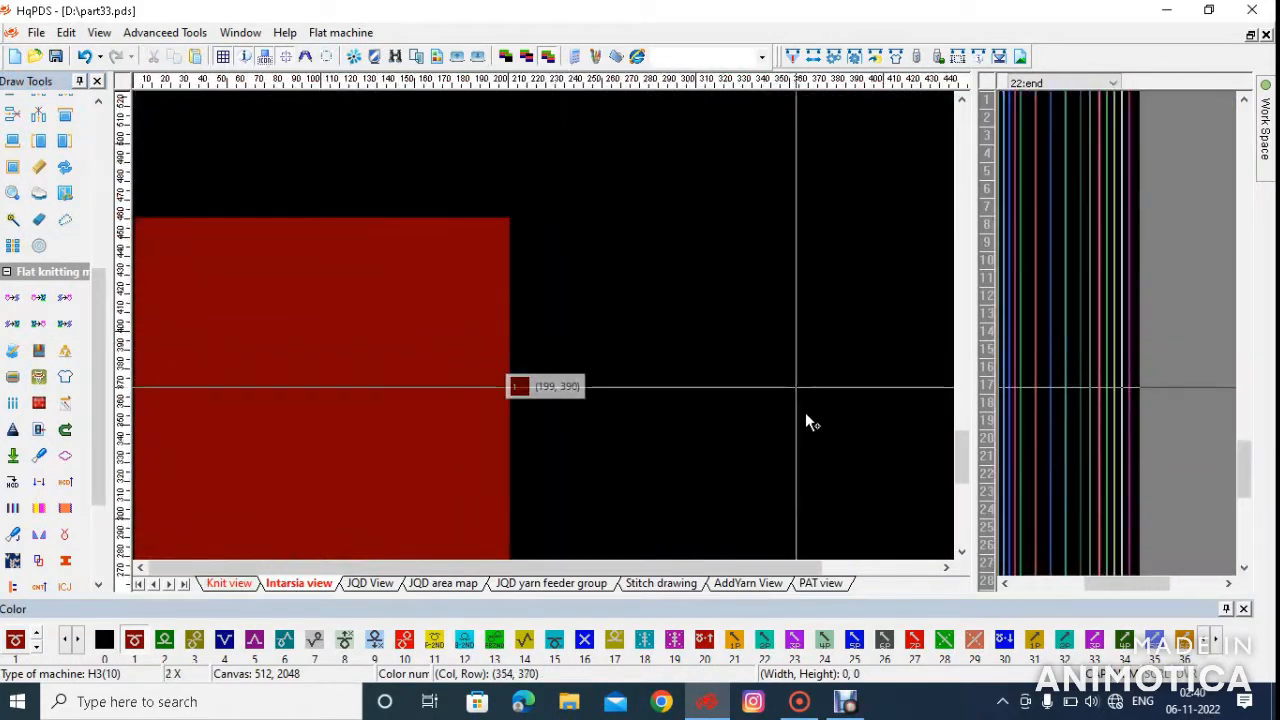
left_click(967, 482)
scroll(247, 362, "up", 2)
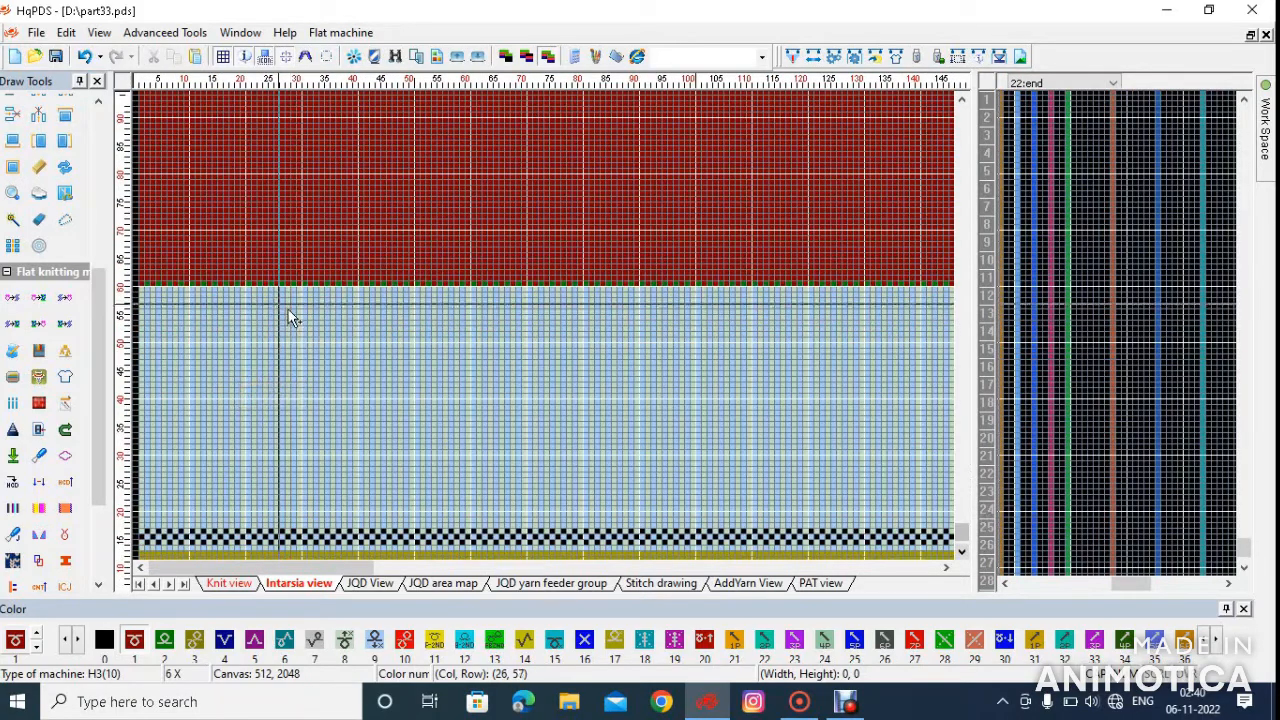
scroll(277, 329, "up", 4)
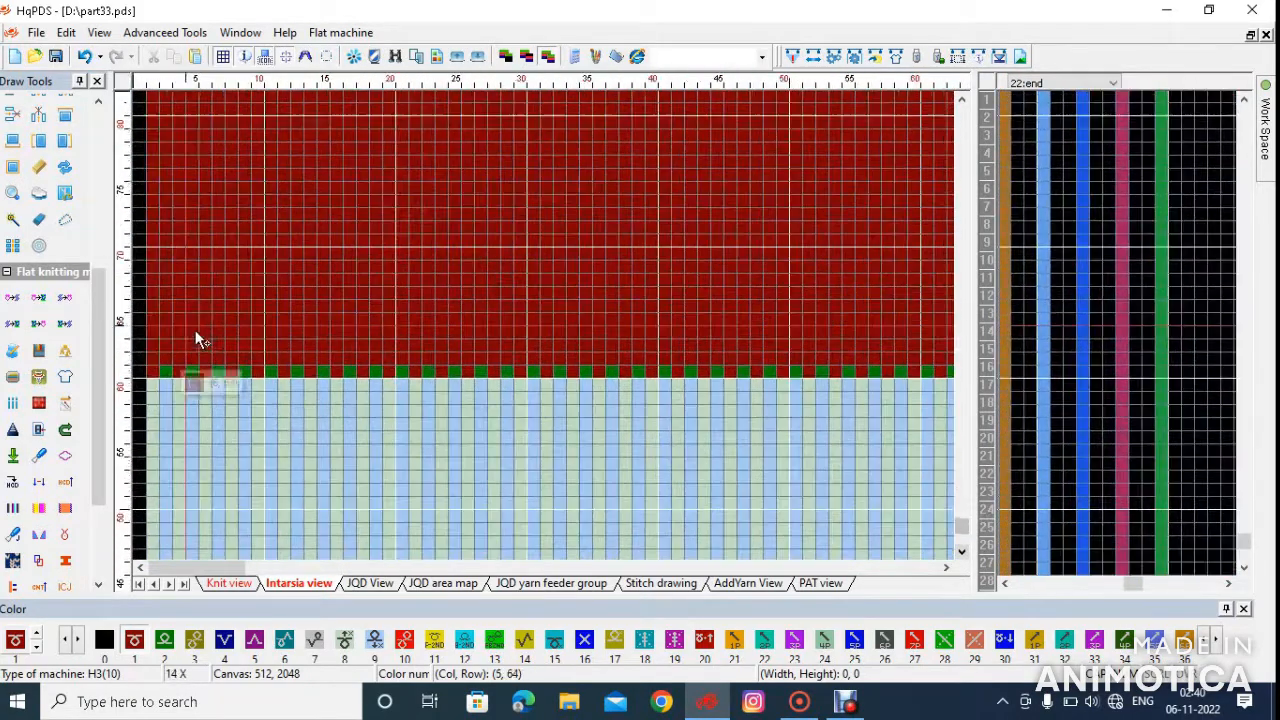
scroll(197, 335, "up", 1)
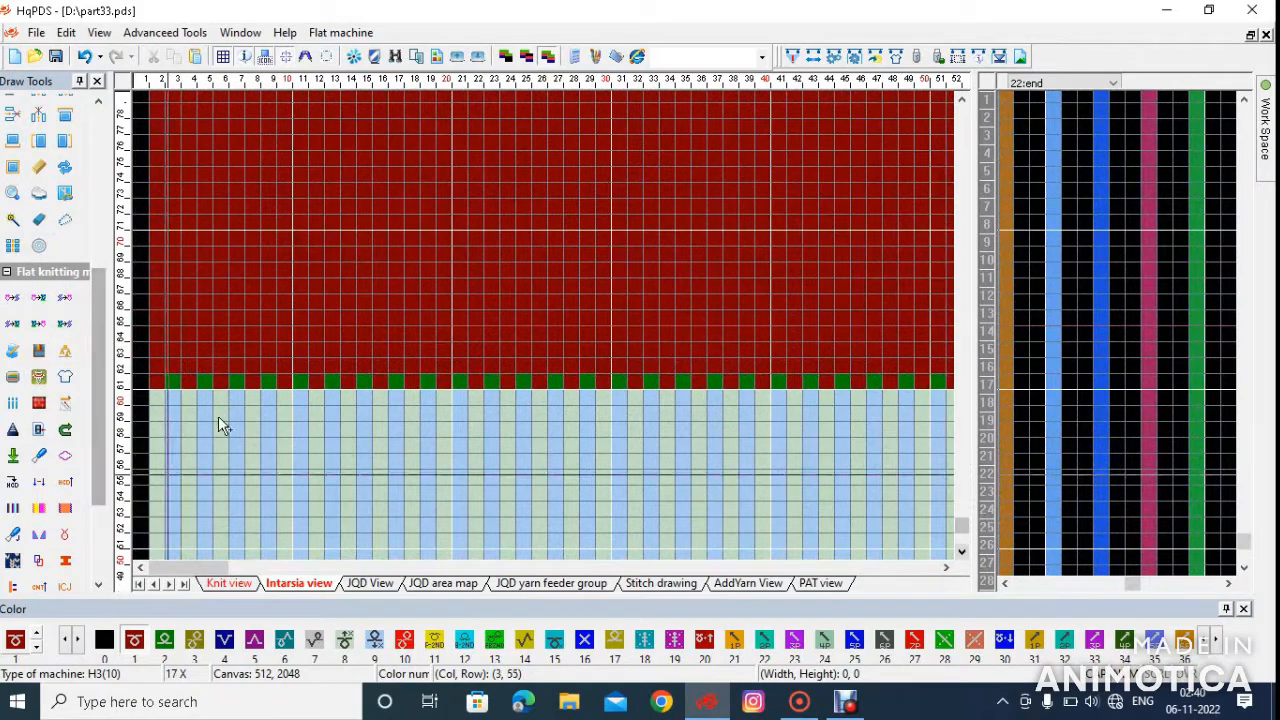
scroll(255, 332, "up", 1)
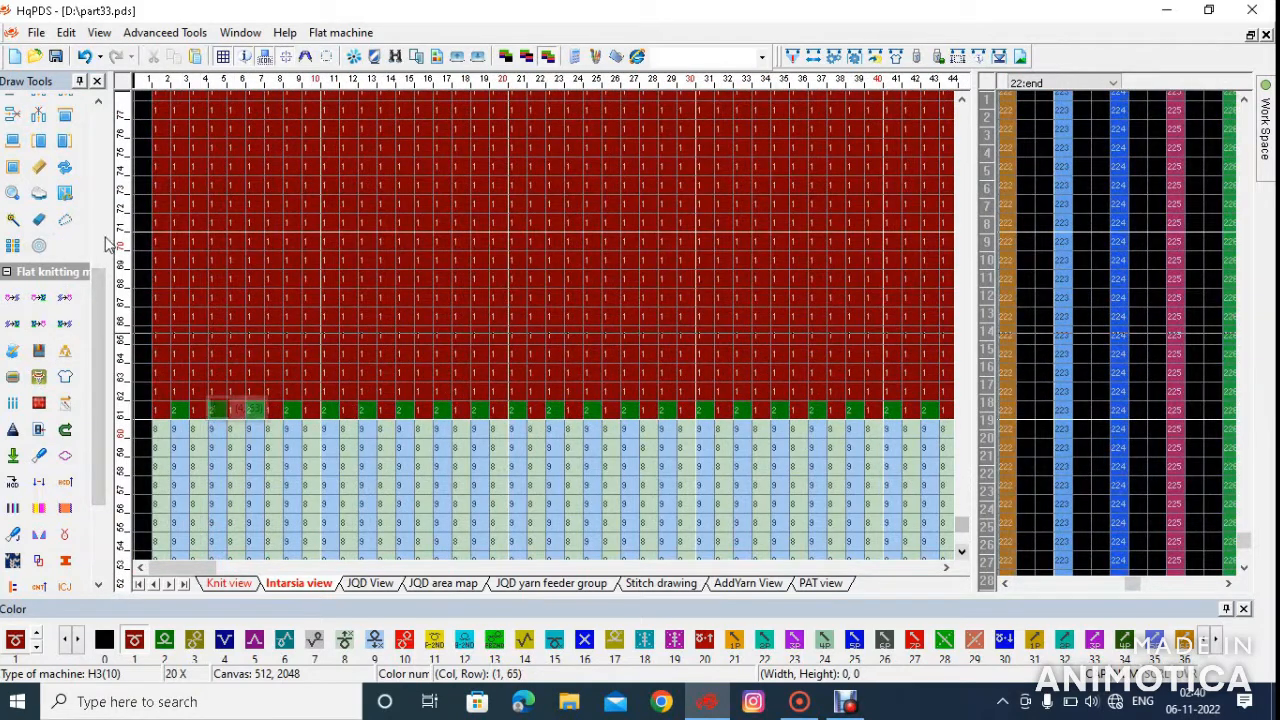
left_click(165, 642)
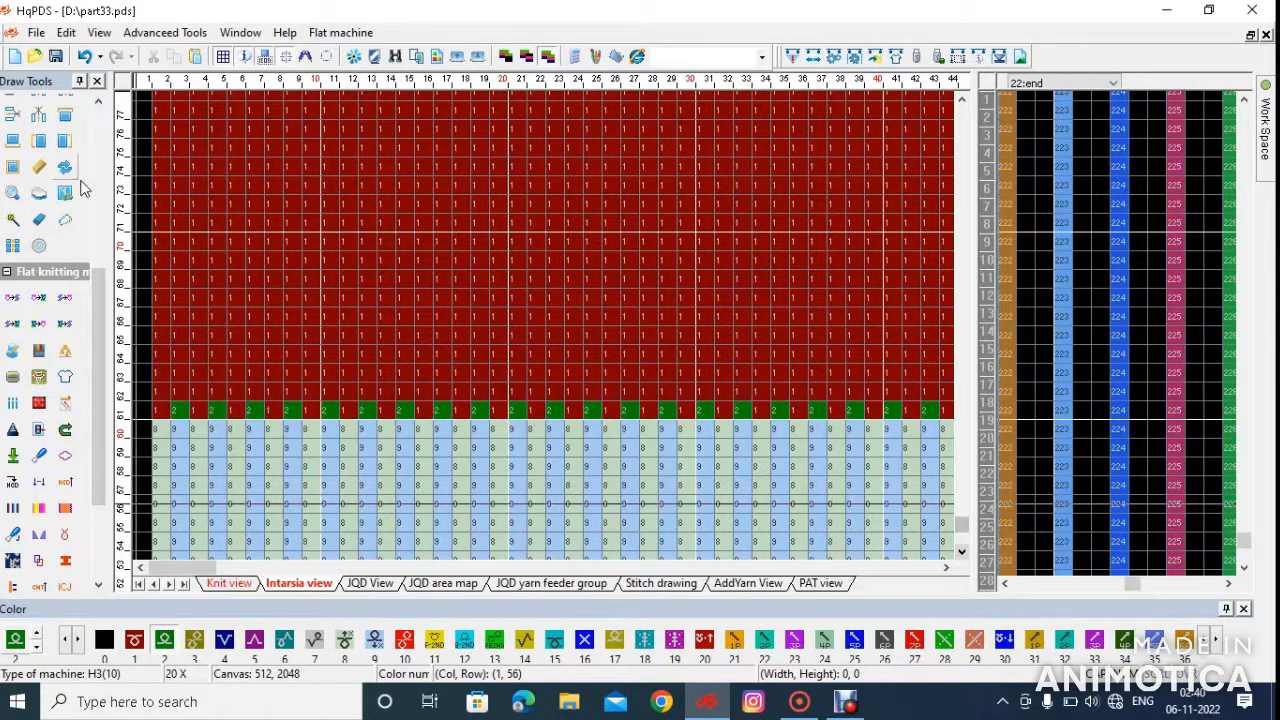
scroll(63, 160, "up", 12)
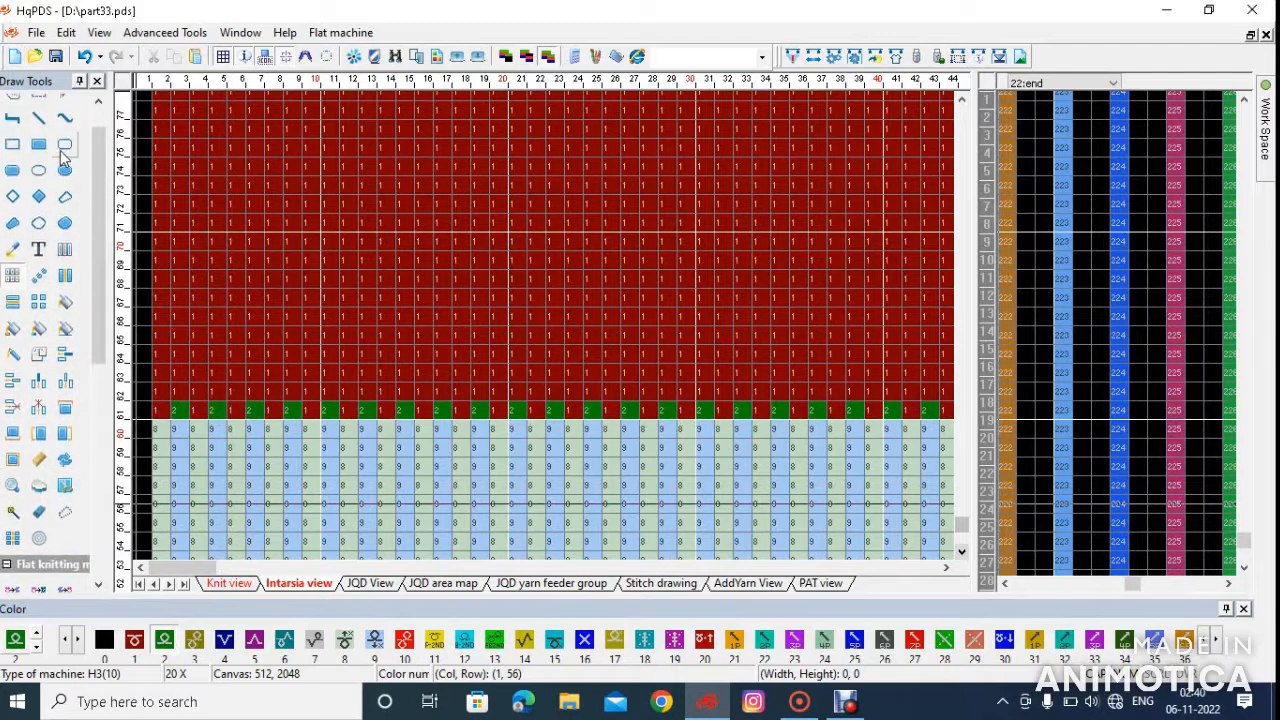
left_click(45, 183)
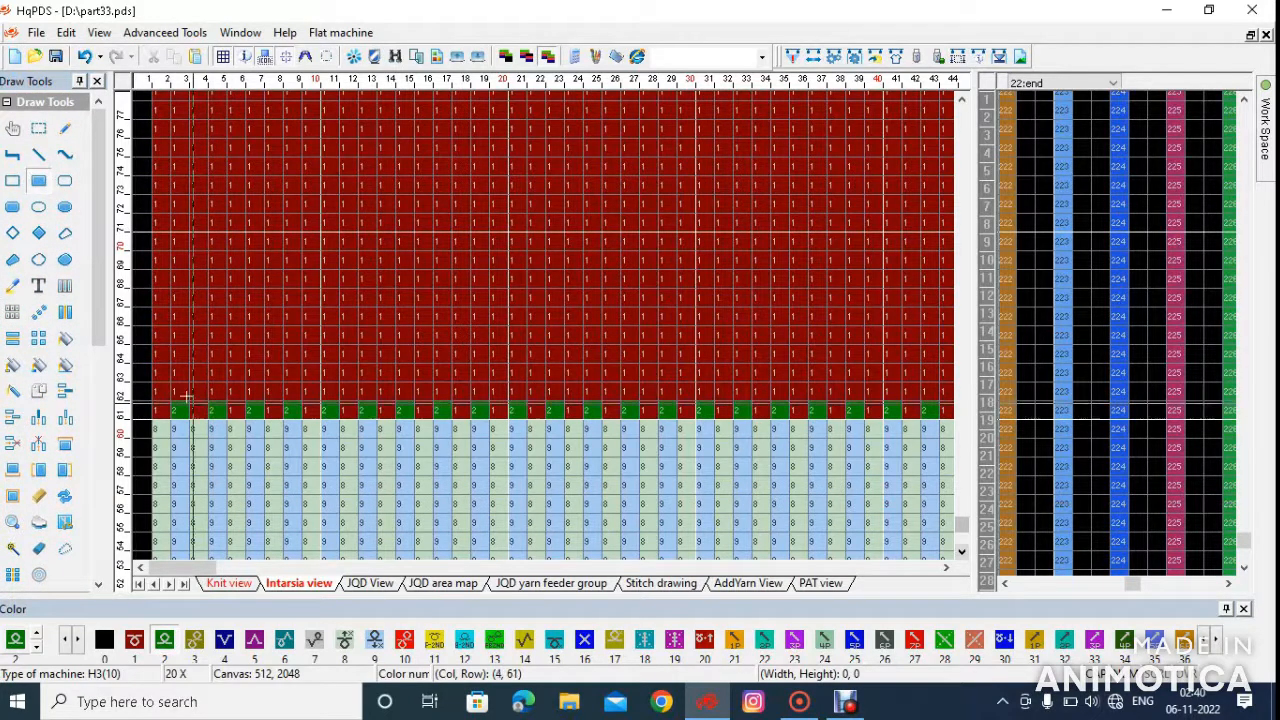
left_click_drag(168, 391, 549, 325)
scroll(549, 326, "down", 4)
scroll(486, 325, "down", 11)
scroll(311, 200, "up", 8)
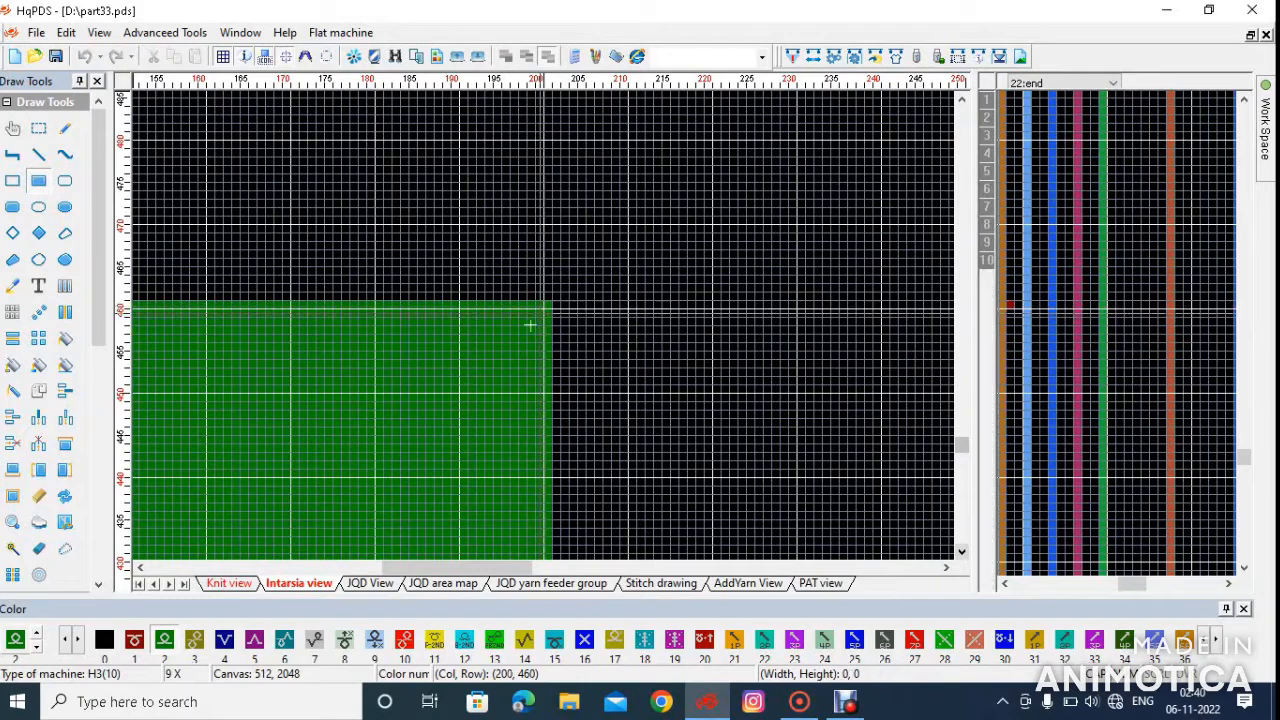
Insert a duplicate of row 61, the alternating color 1 and 2 row between the ribbing and the green body
scroll(540, 333, "down", 4)
scroll(465, 325, "down", 4)
scroll(170, 500, "down", 1)
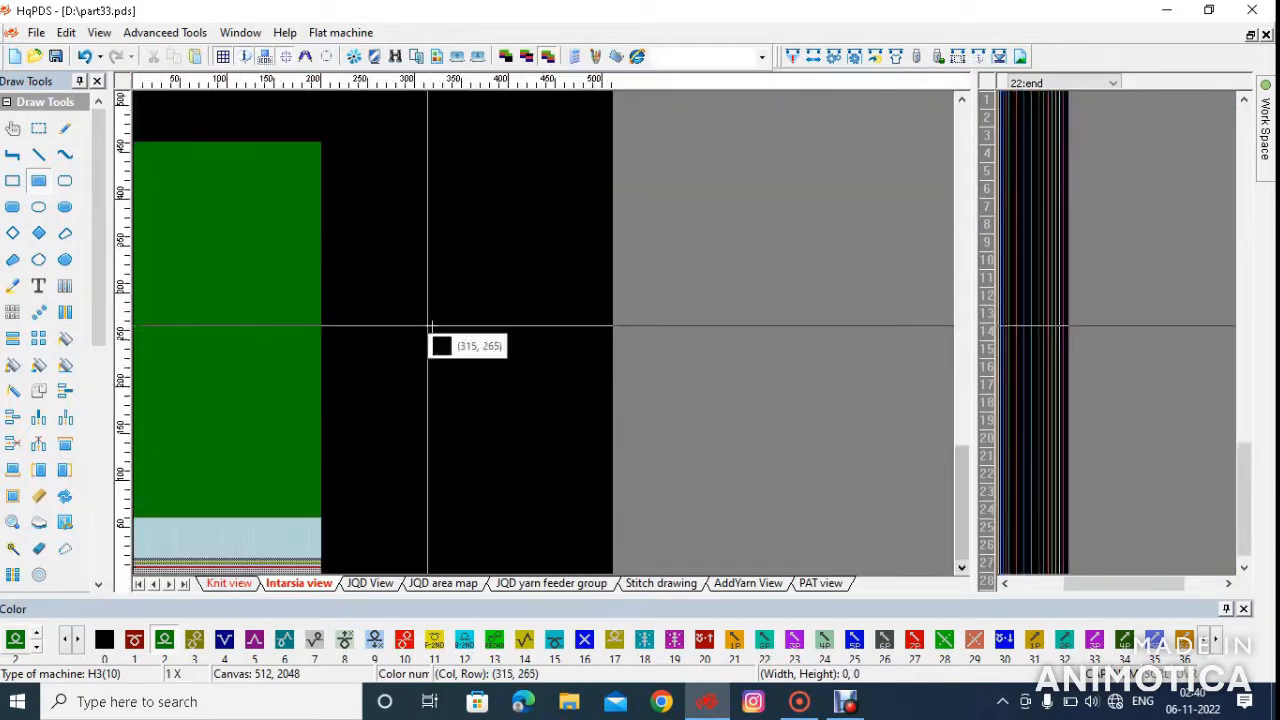
scroll(163, 506, "up", 2)
scroll(166, 400, "up", 6)
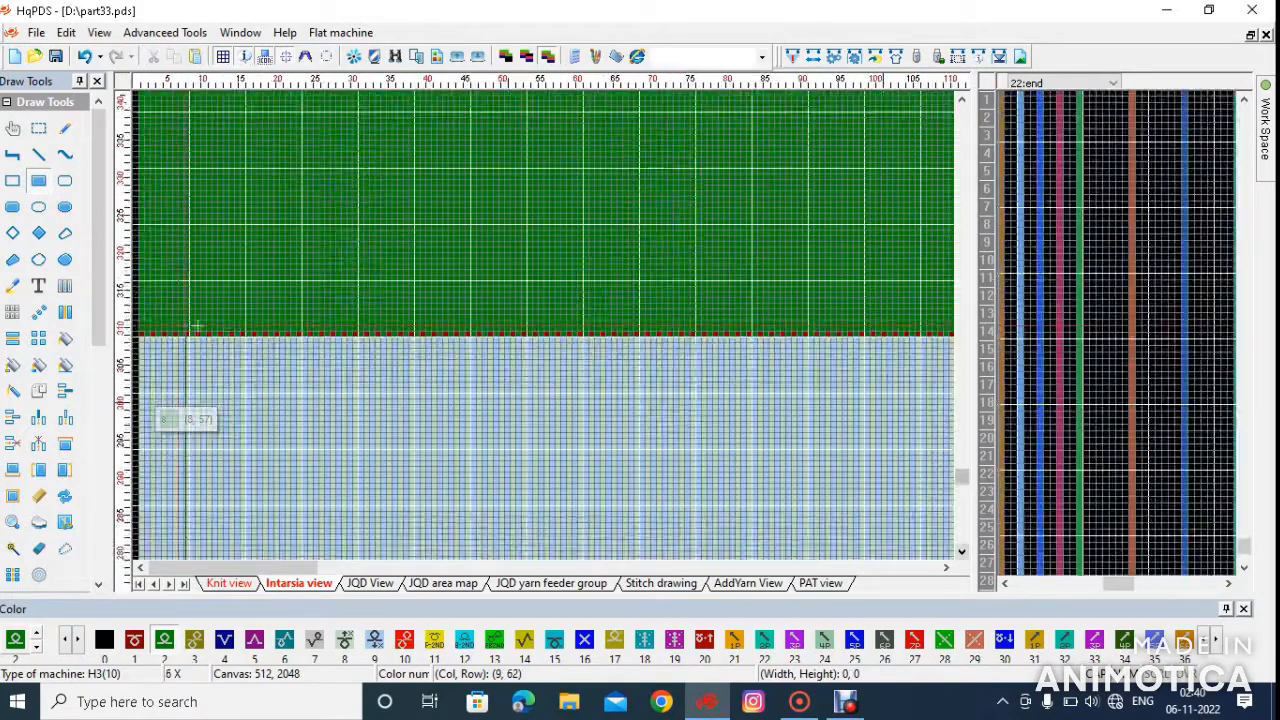
scroll(215, 325, "up", 2)
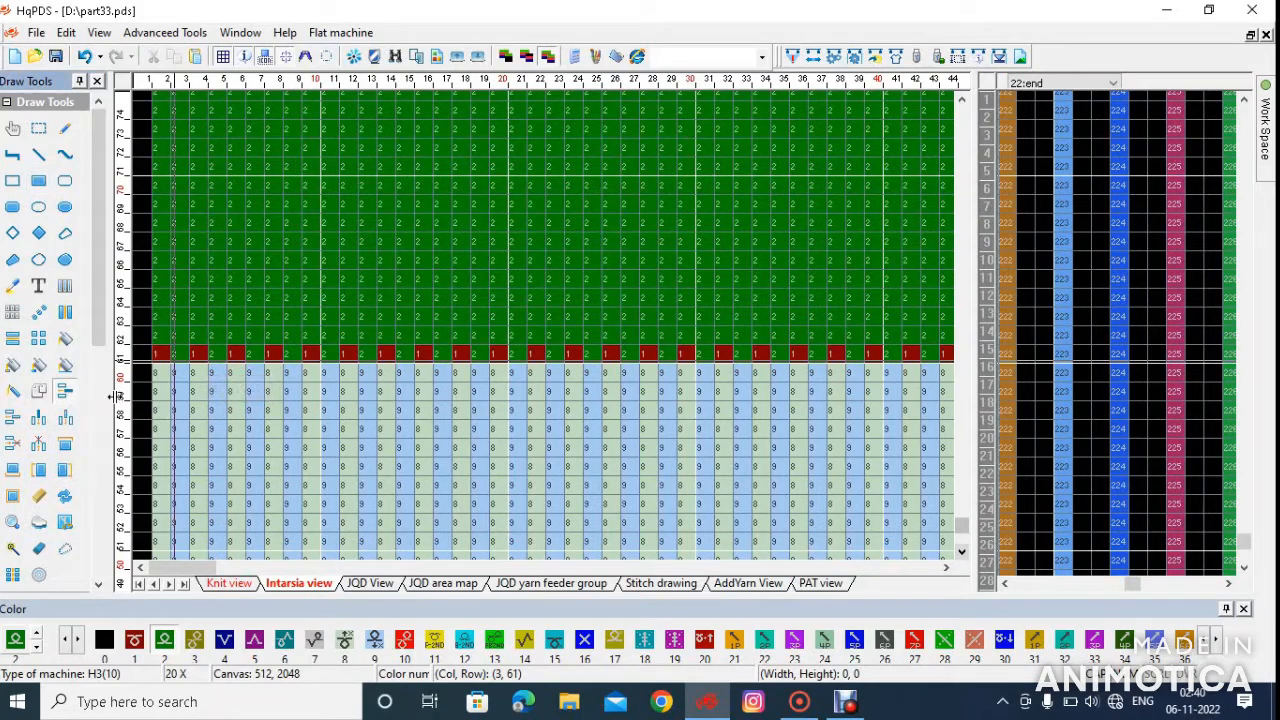
left_click(236, 353)
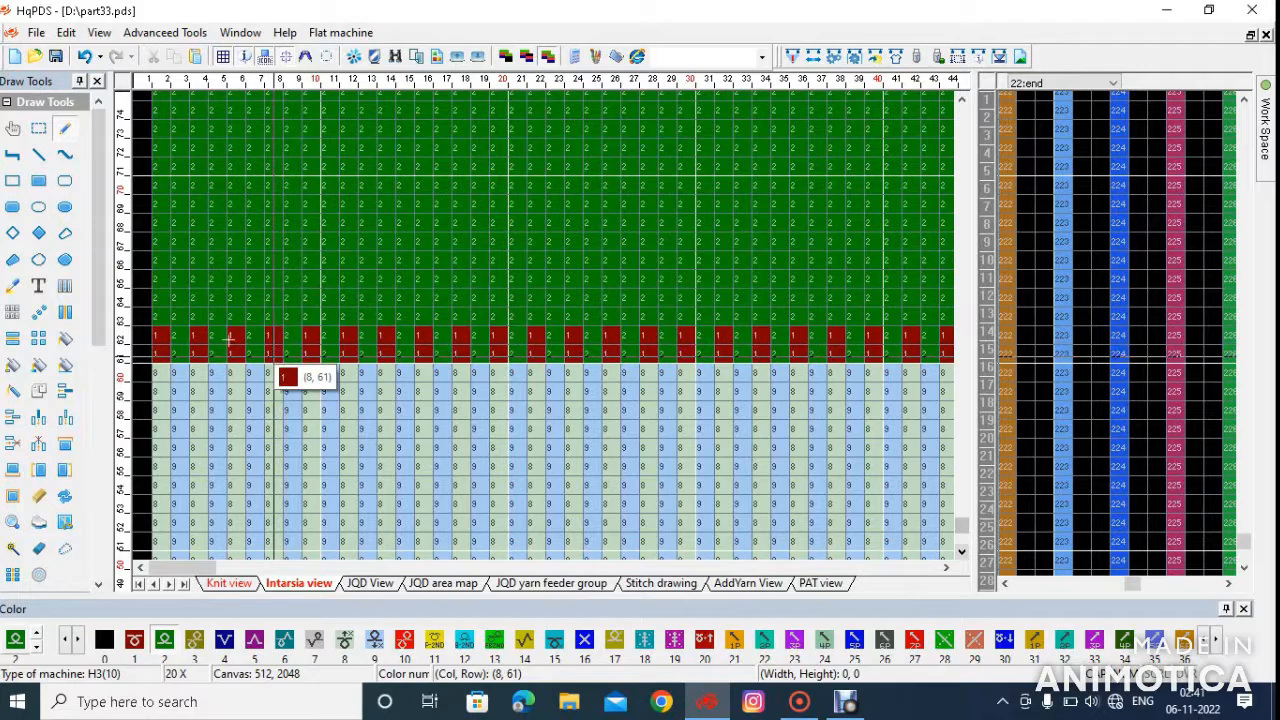
Draw color 9 in row 62 and color 8 in row 61 at column 2, the first knitted column
left_click(66, 130)
left_click(374, 640)
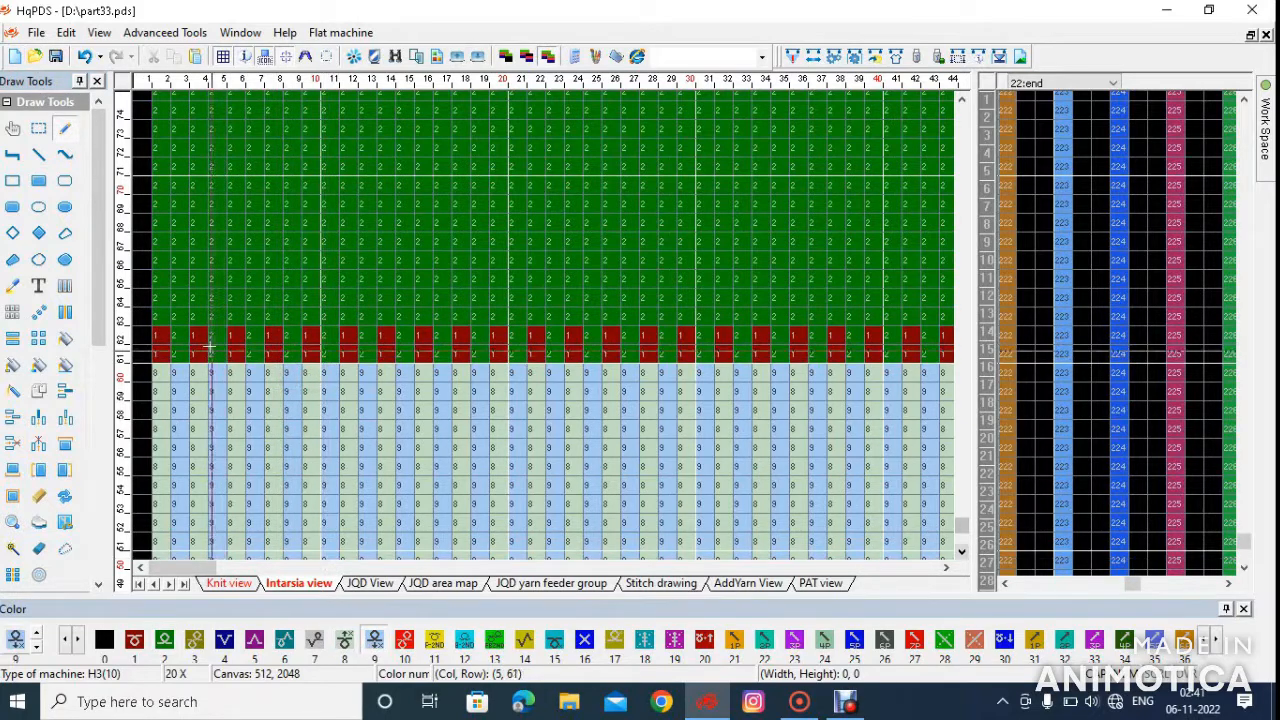
left_click(161, 336)
left_click(344, 641)
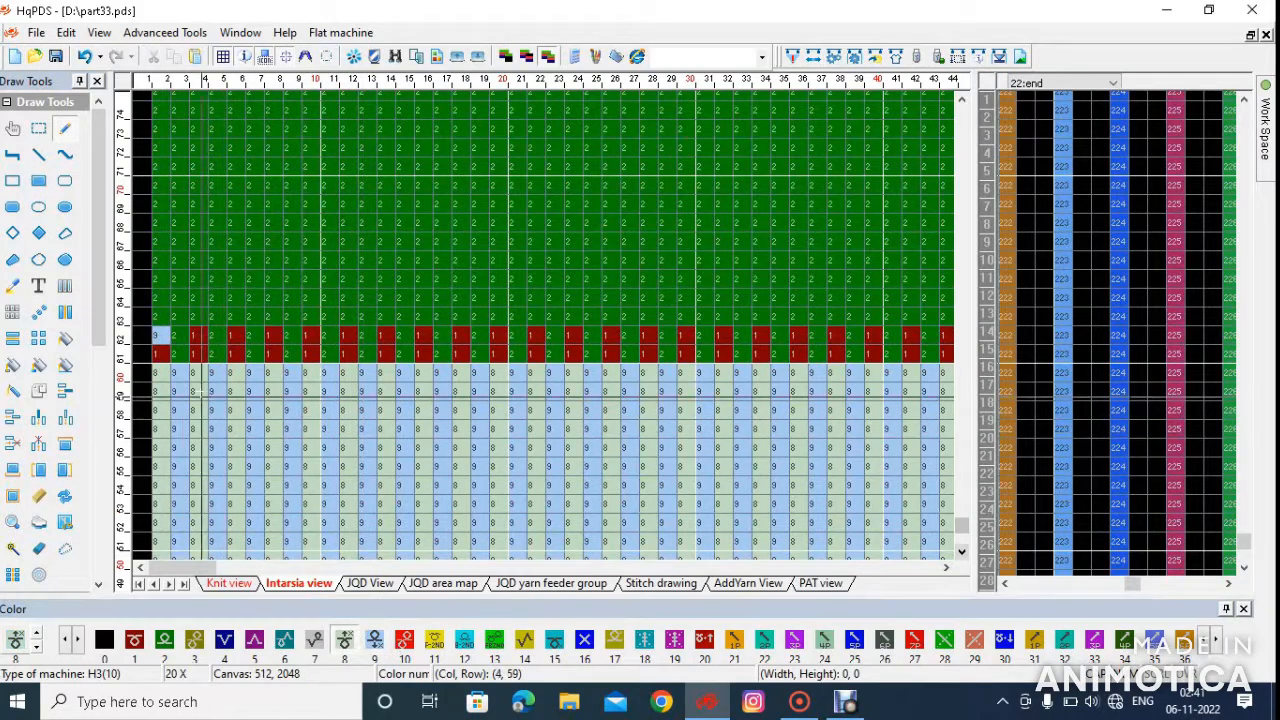
left_click(158, 354)
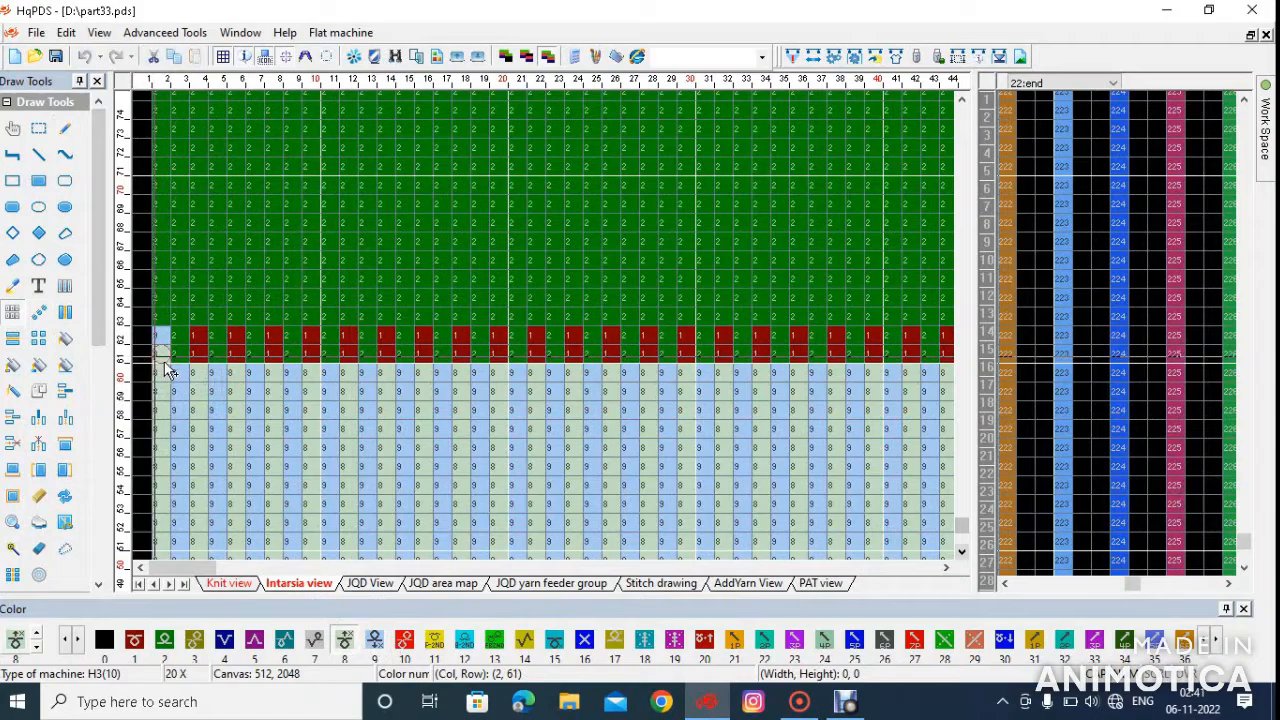
Repeat the color 9 and color 8 cells of column 2 along rows 62 and 61 up to column 201
left_click(172, 357)
scroll(614, 354, "down", 5)
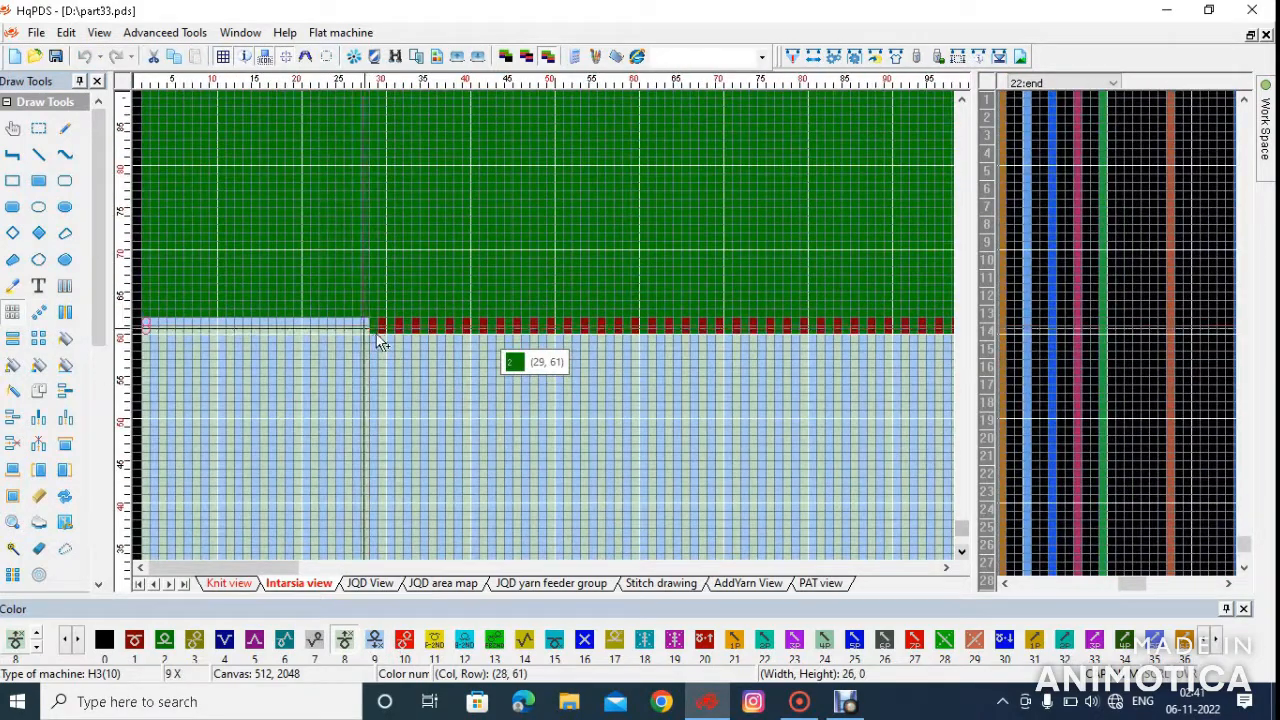
scroll(830, 366, "down", 3)
scroll(553, 337, "up", 2)
scroll(556, 338, "up", 1)
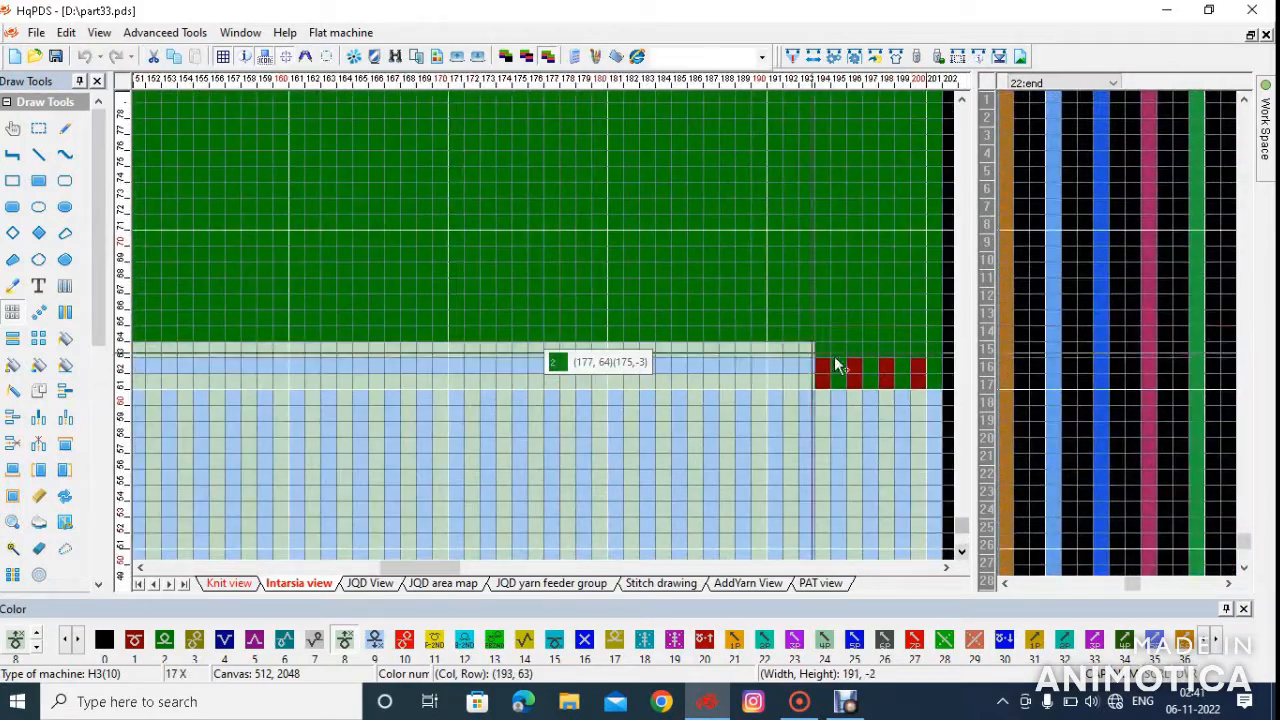
scroll(553, 342, "up", 3)
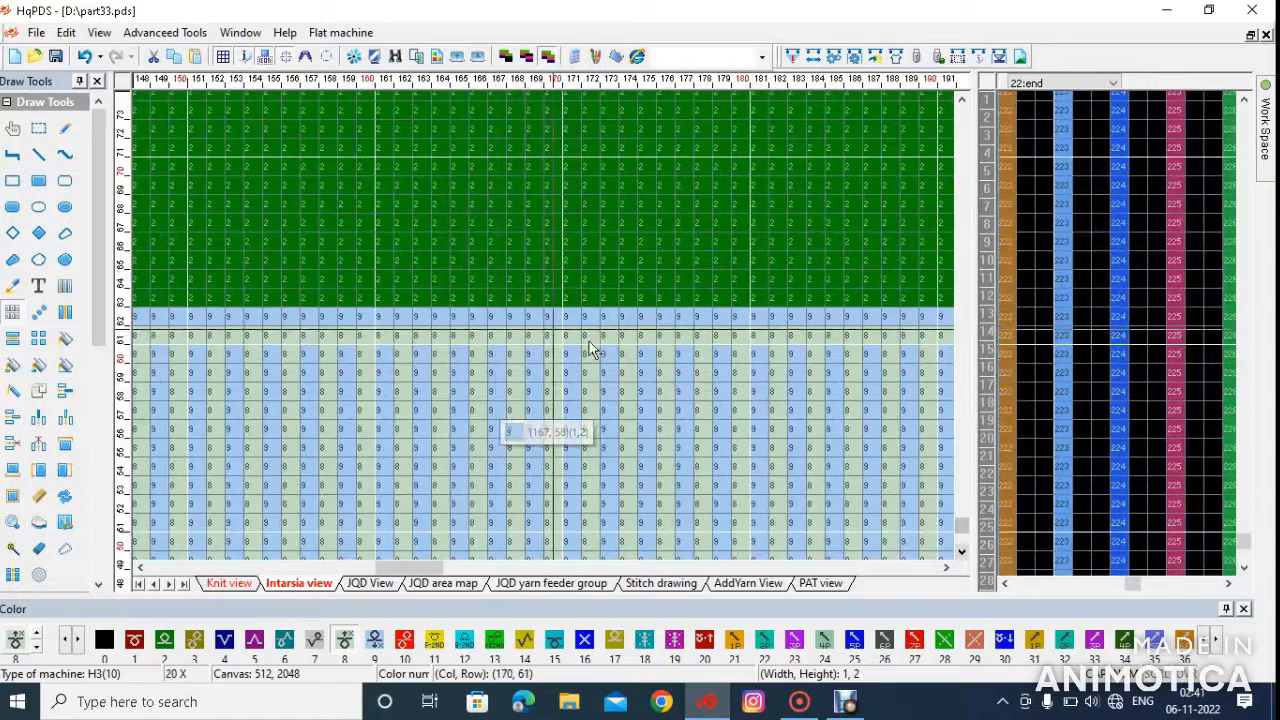
scroll(552, 345, "down", 4)
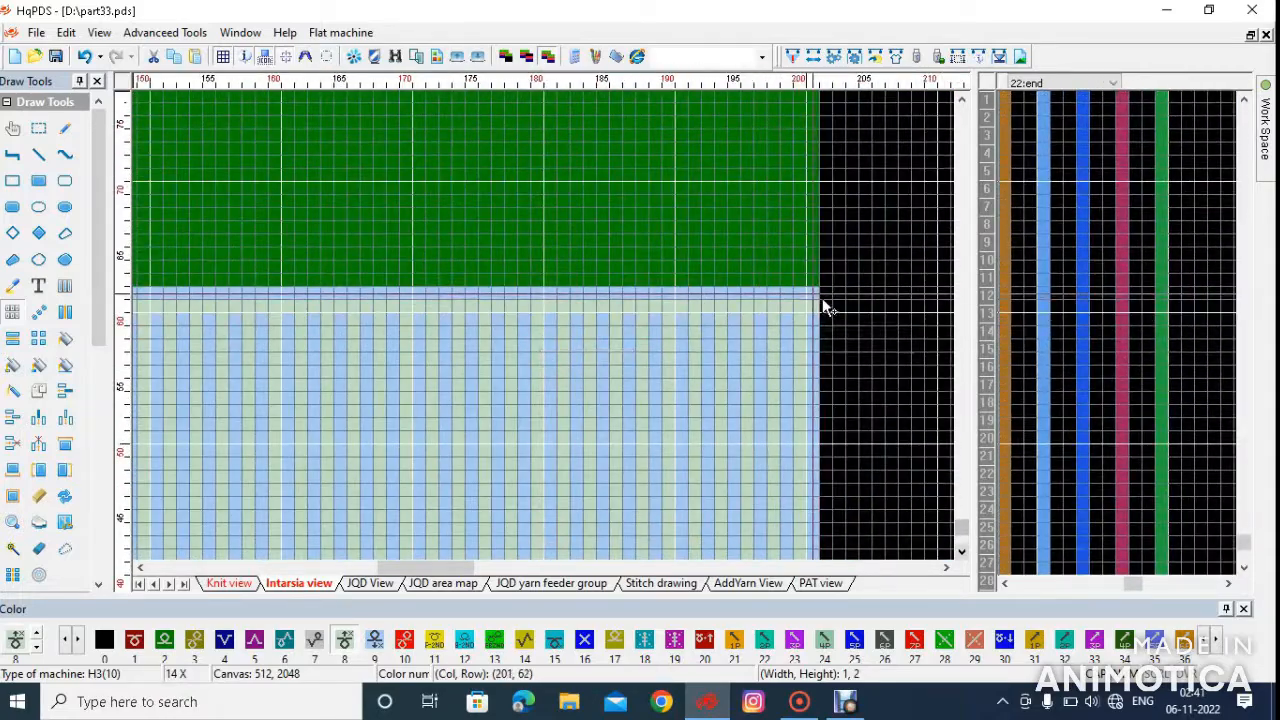
Select rows 60 to 62 across all 200 columns and copy them to the Knit view
scroll(553, 340, "down", 5)
scroll(309, 345, "up", 4)
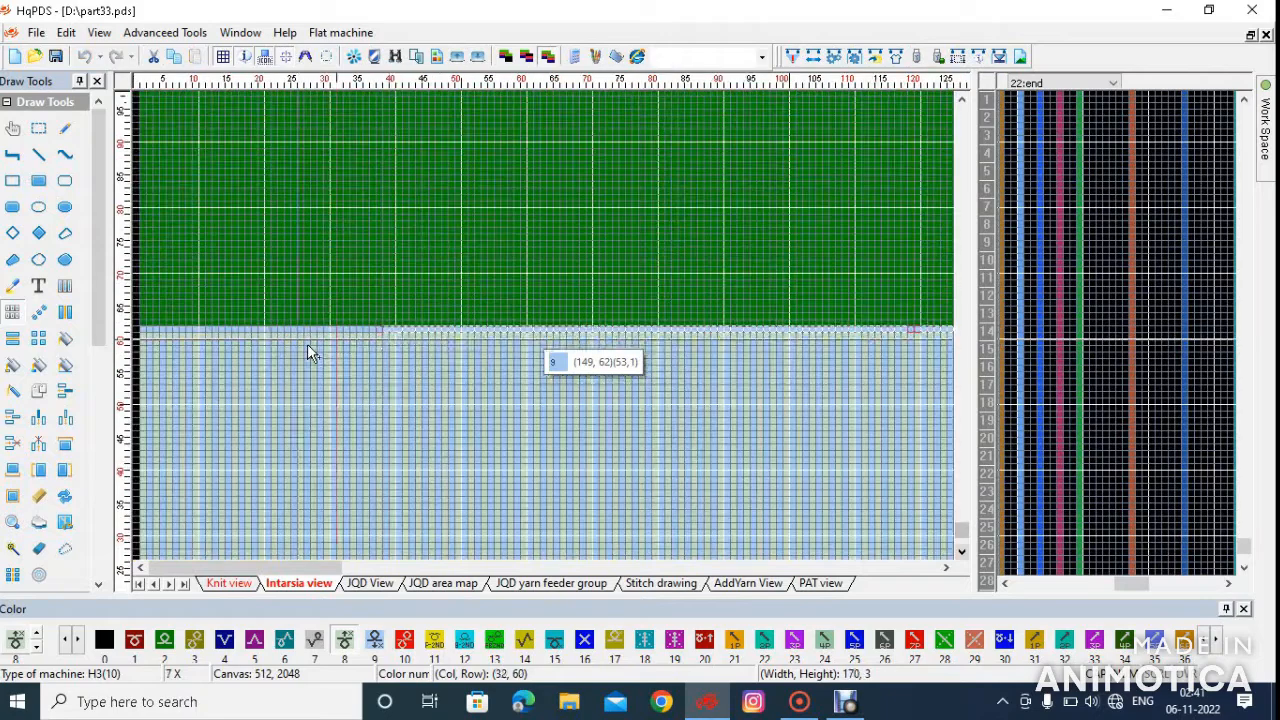
scroll(266, 332, "up", 3)
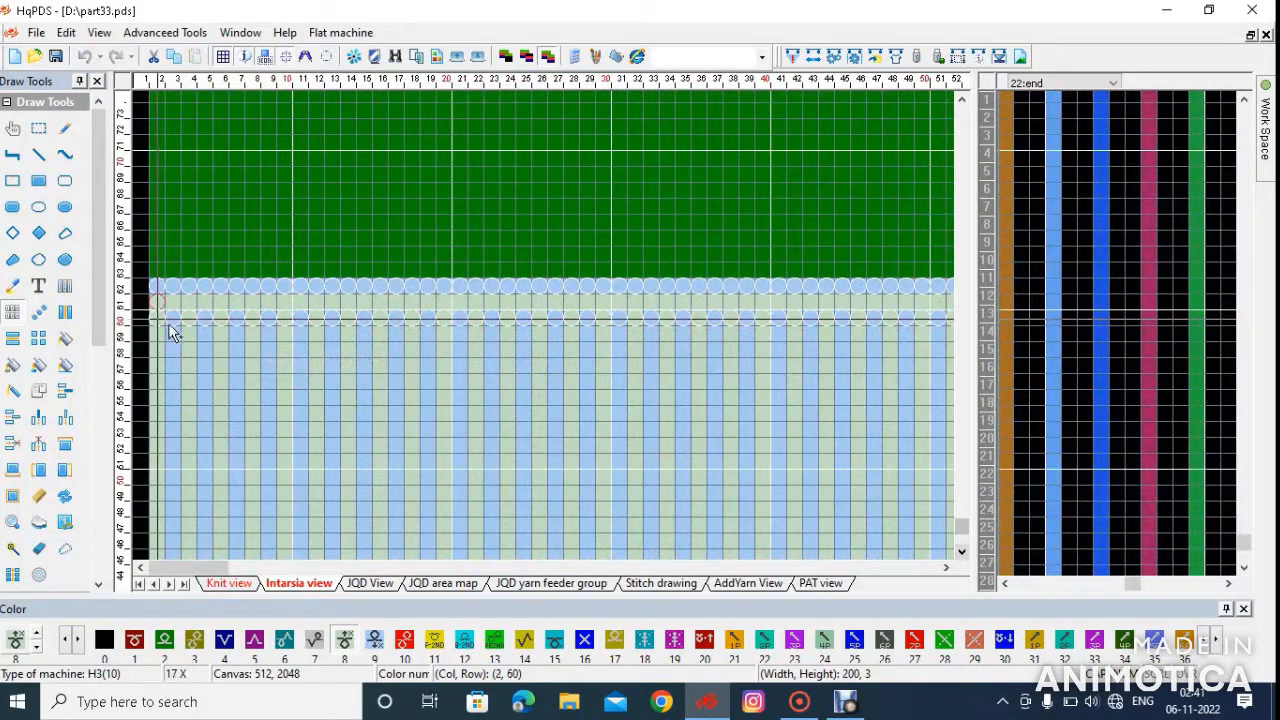
right_click(203, 320)
mouse_move(274, 523)
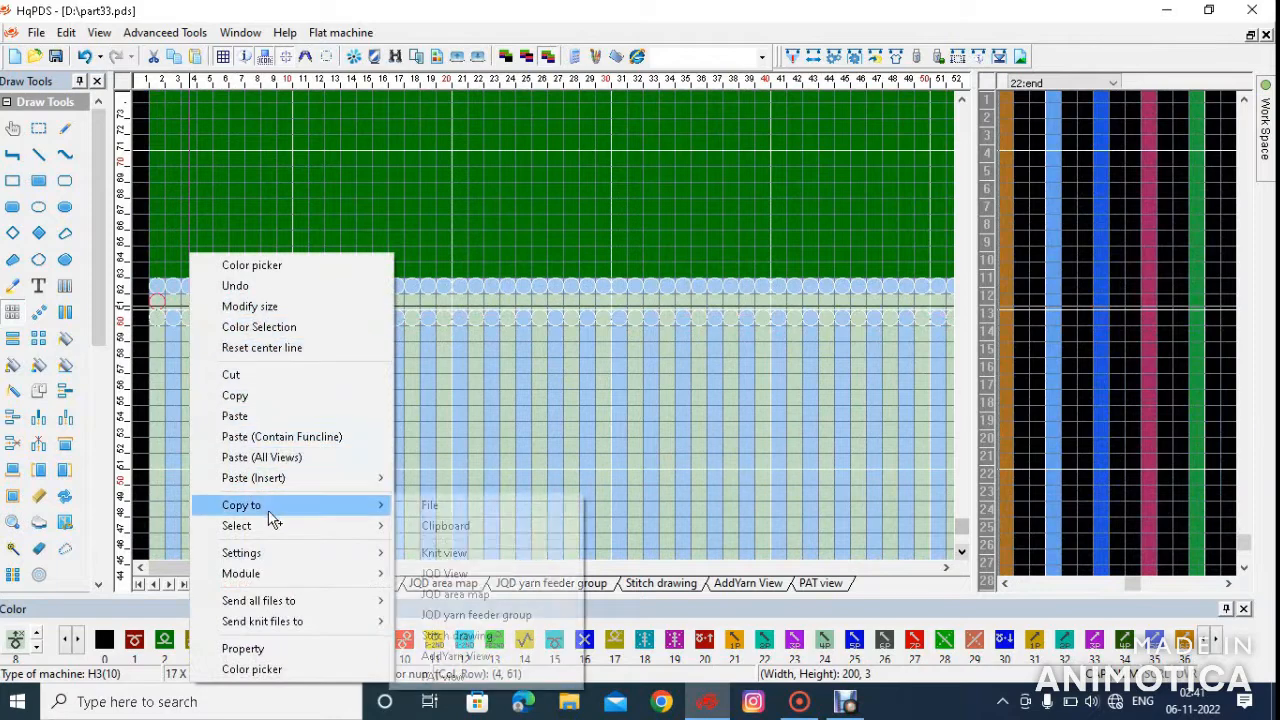
left_click(437, 555)
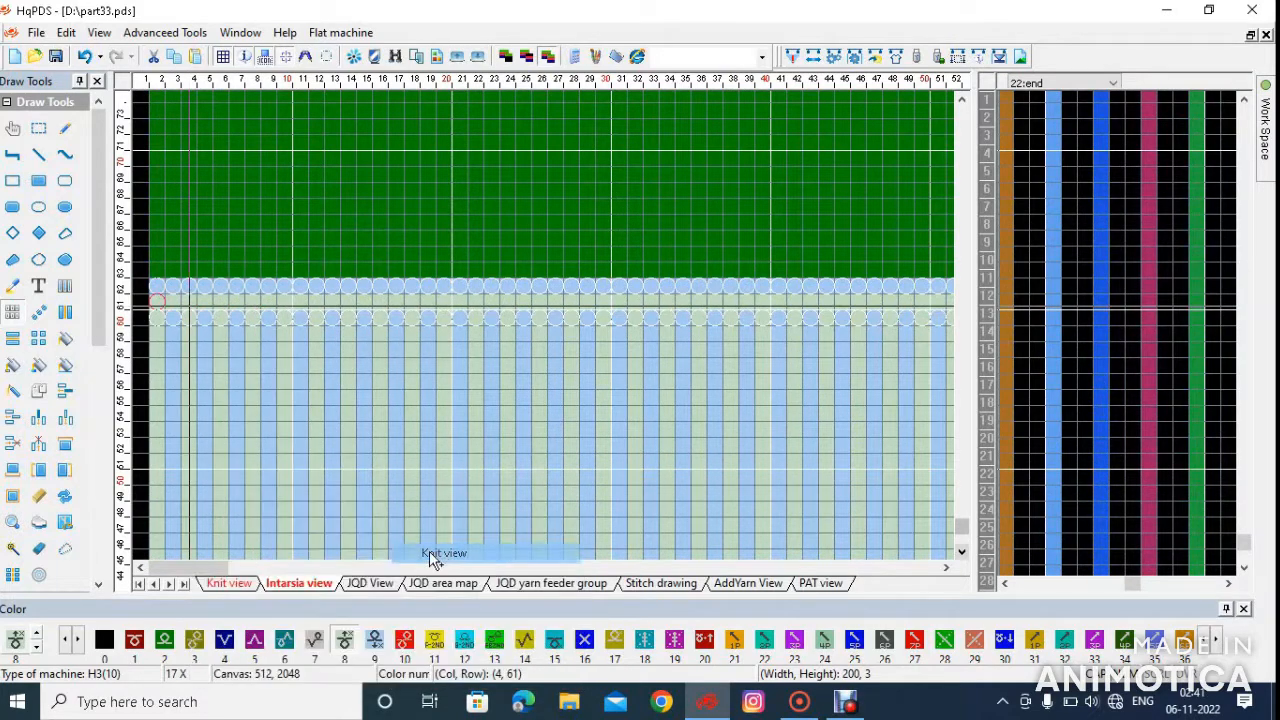
left_click(245, 585)
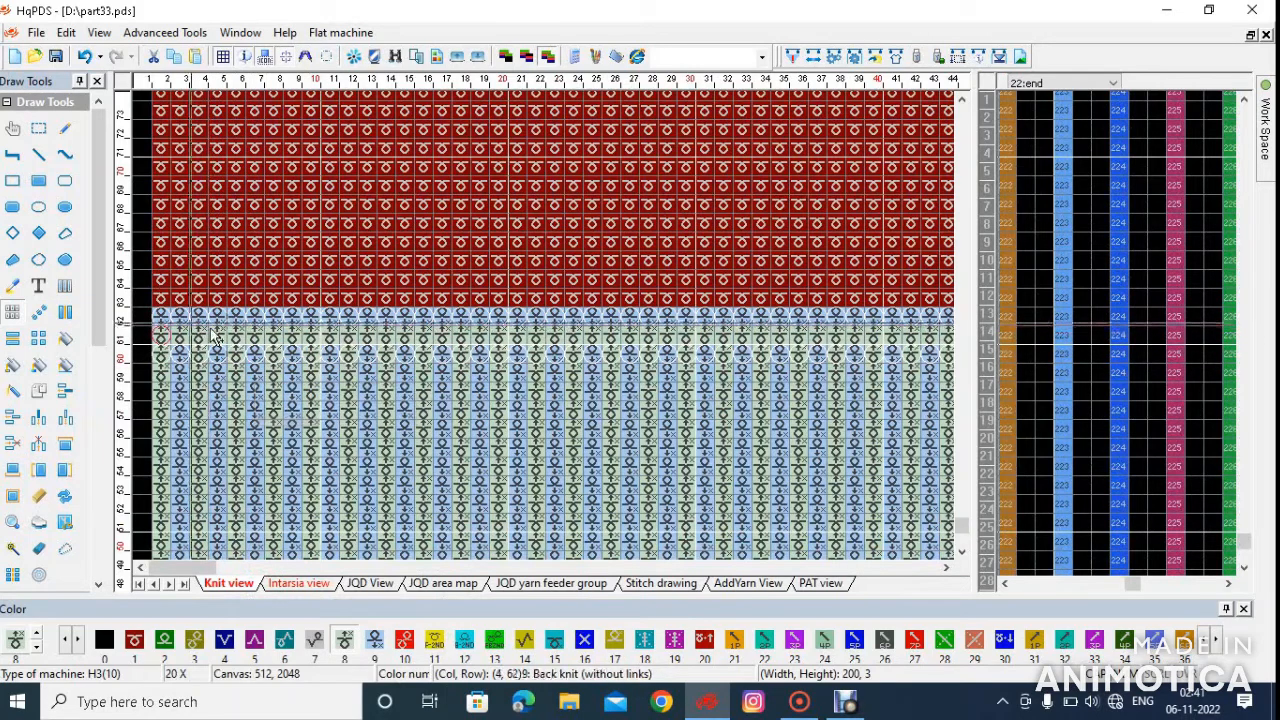
Select the green body in the Intarsia view, 200 columns wide and 400 rows high, up to row 462
left_click(299, 585)
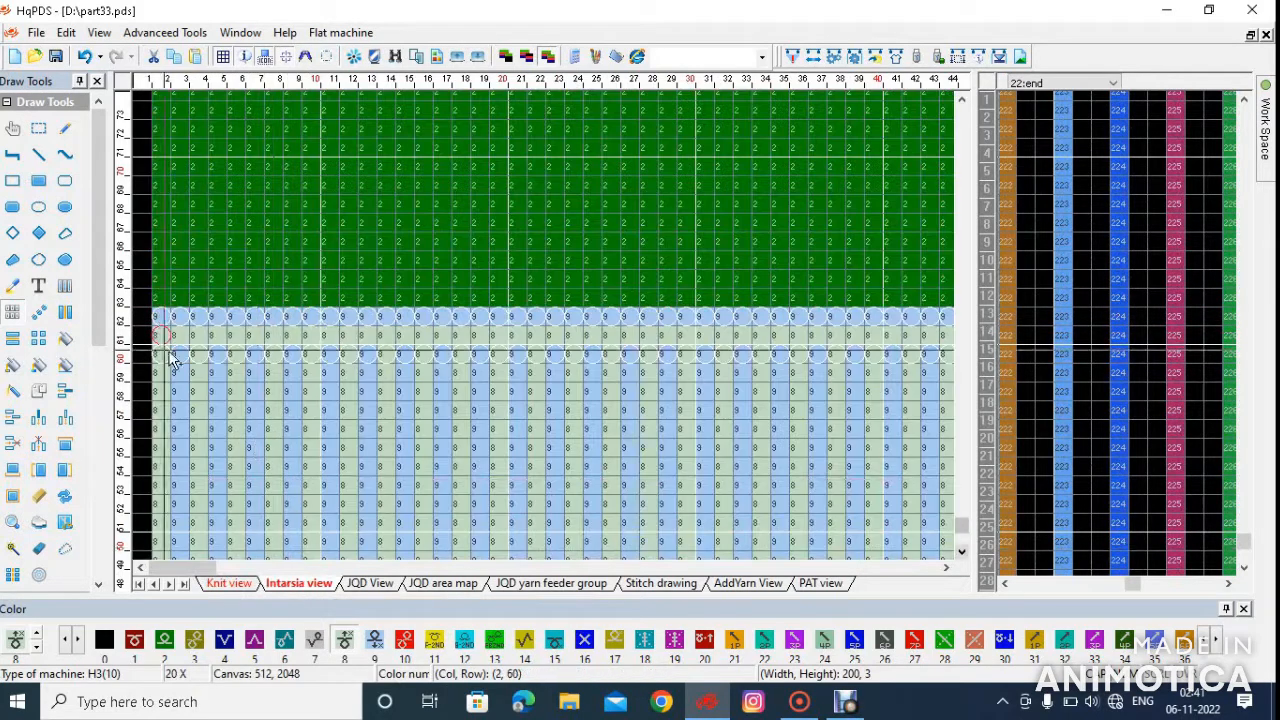
scroll(393, 320, "down", 5)
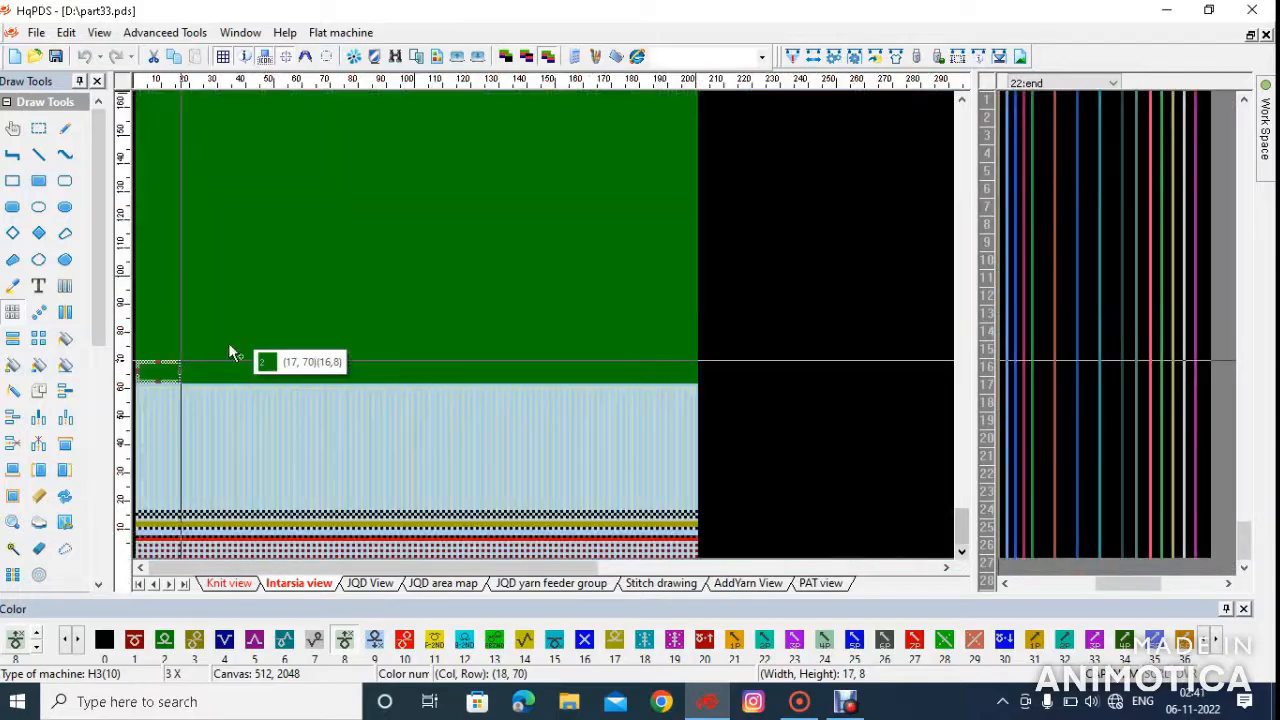
scroll(418, 332, "down", 2)
left_click_drag(230, 347, 568, 163)
scroll(537, 299, "up", 3)
scroll(553, 330, "up", 1)
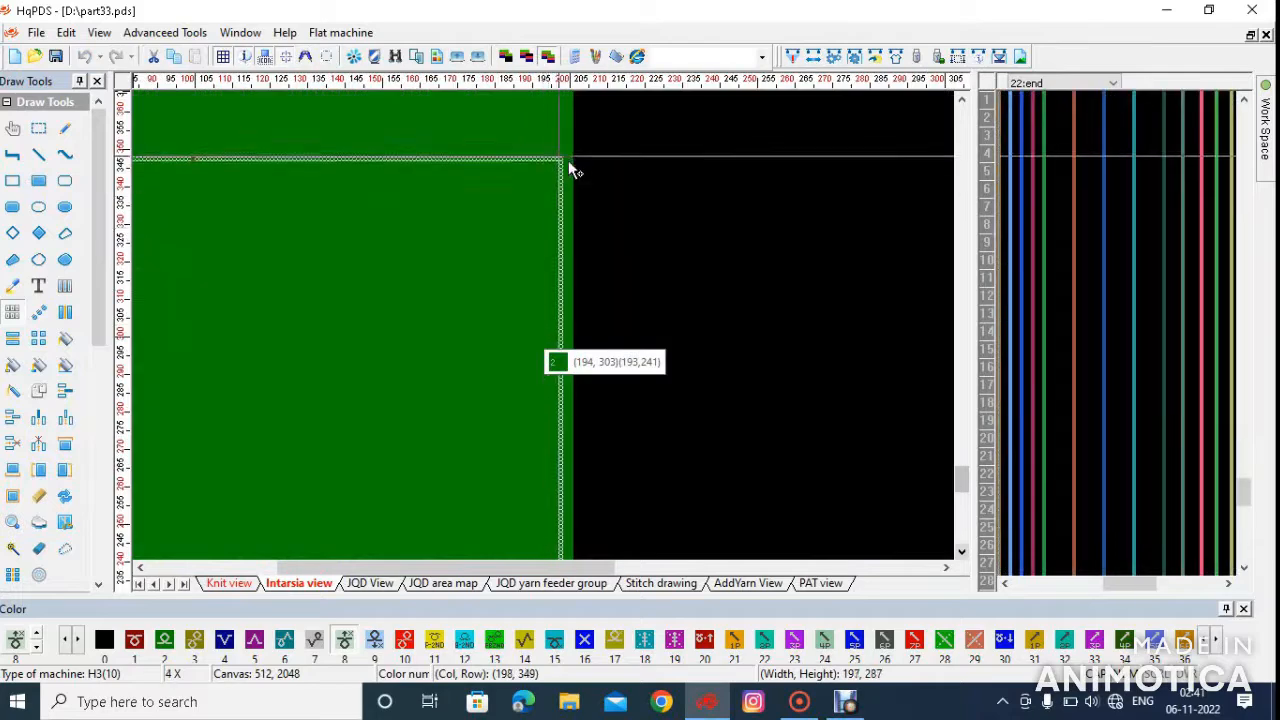
scroll(568, 163, "up", 1)
scroll(555, 334, "down", 1)
left_click_drag(555, 334, 643, 323)
scroll(485, 169, "down", 2)
scroll(551, 334, "up", 2)
scroll(551, 334, "up", 2)
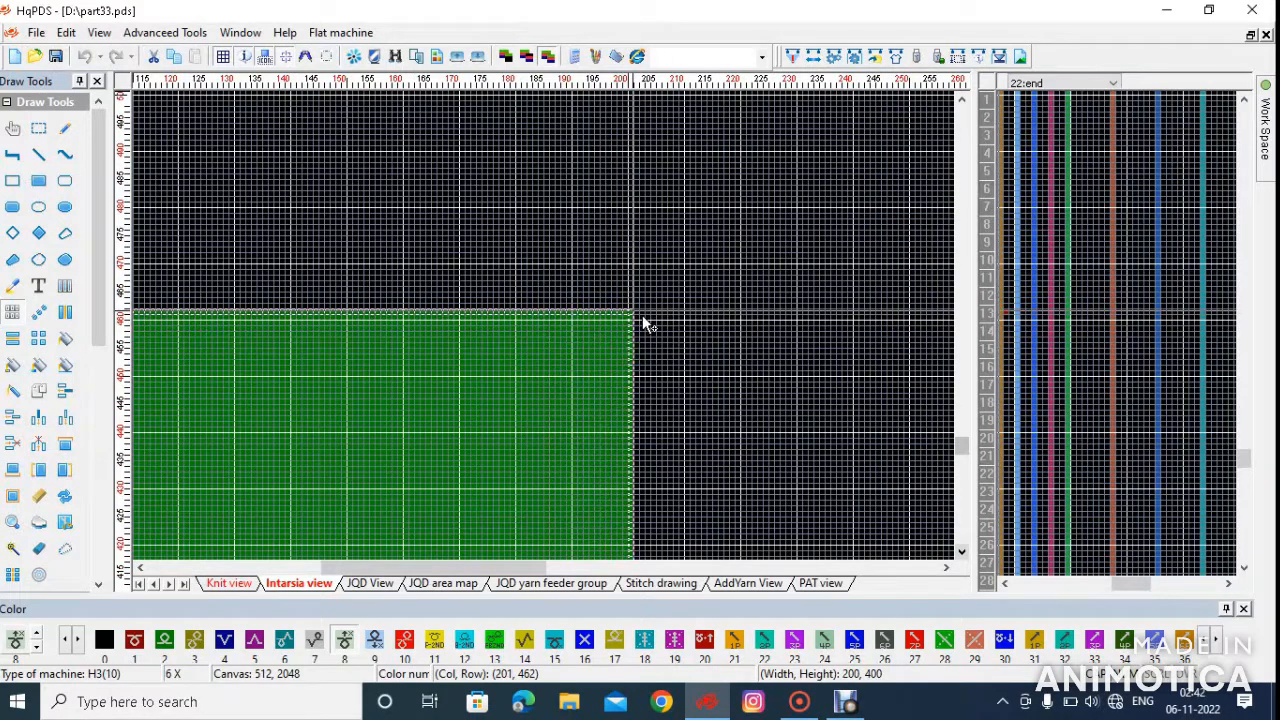
Draw a filled diamond in color 3 on the lower green body, centred near column 141, row 86
scroll(466, 343, "down", 5)
scroll(241, 487, "up", 5)
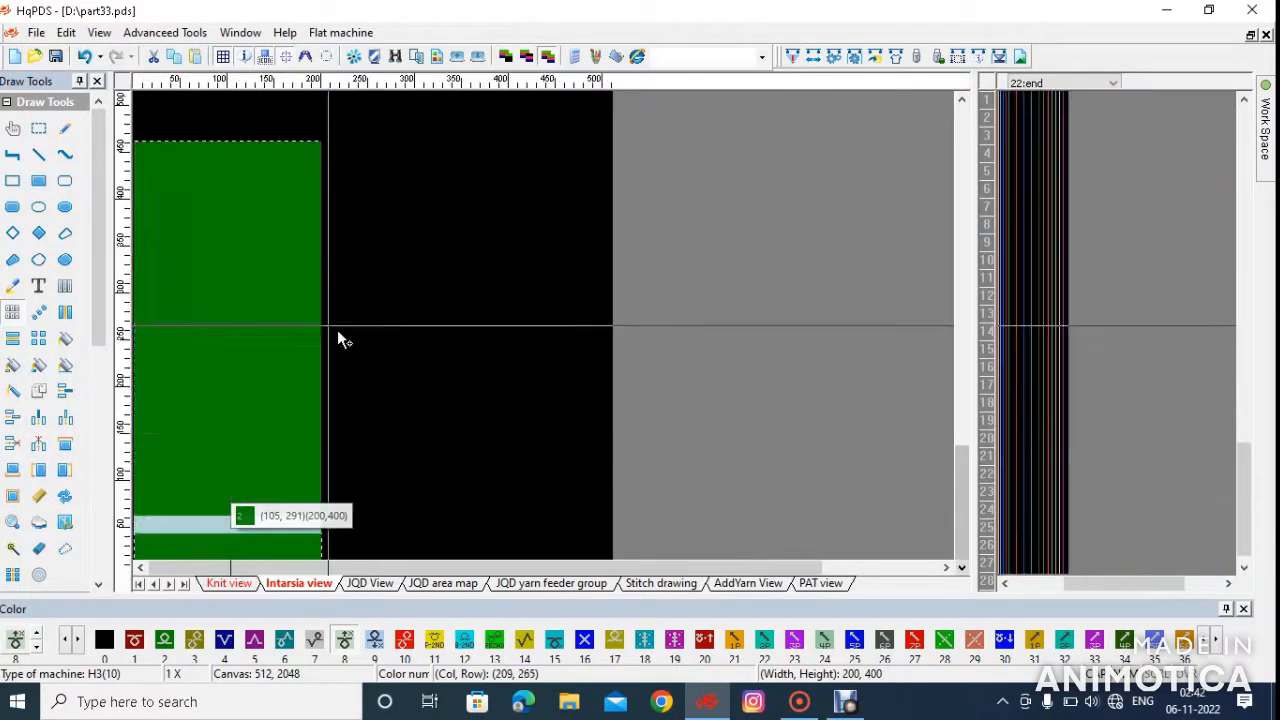
scroll(545, 358, "up", 1)
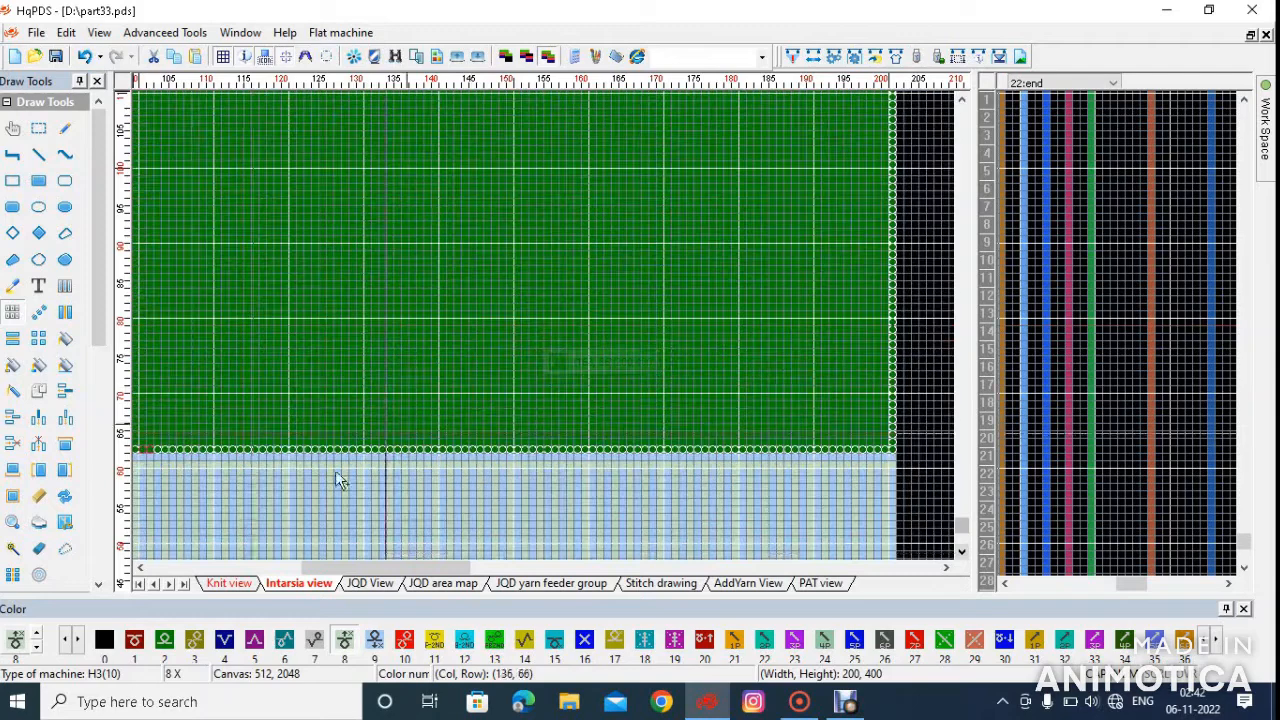
left_click(195, 645)
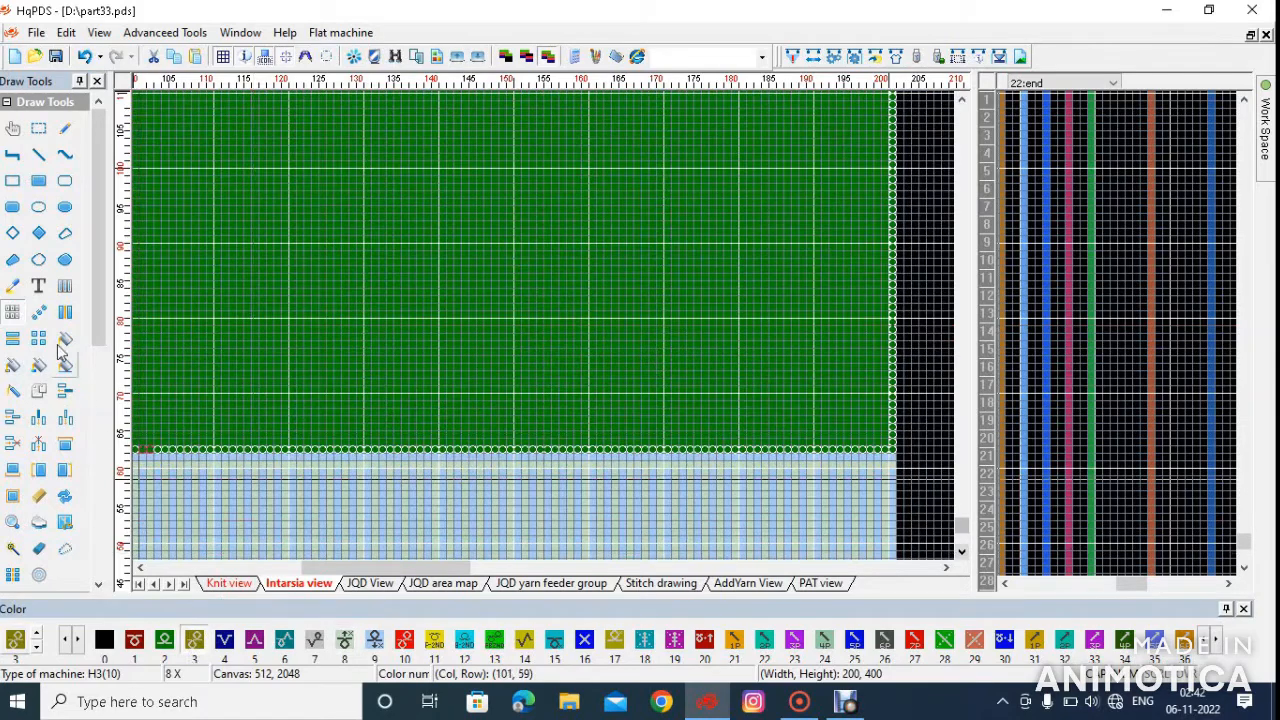
left_click(43, 234)
left_click_drag(443, 281, 504, 341)
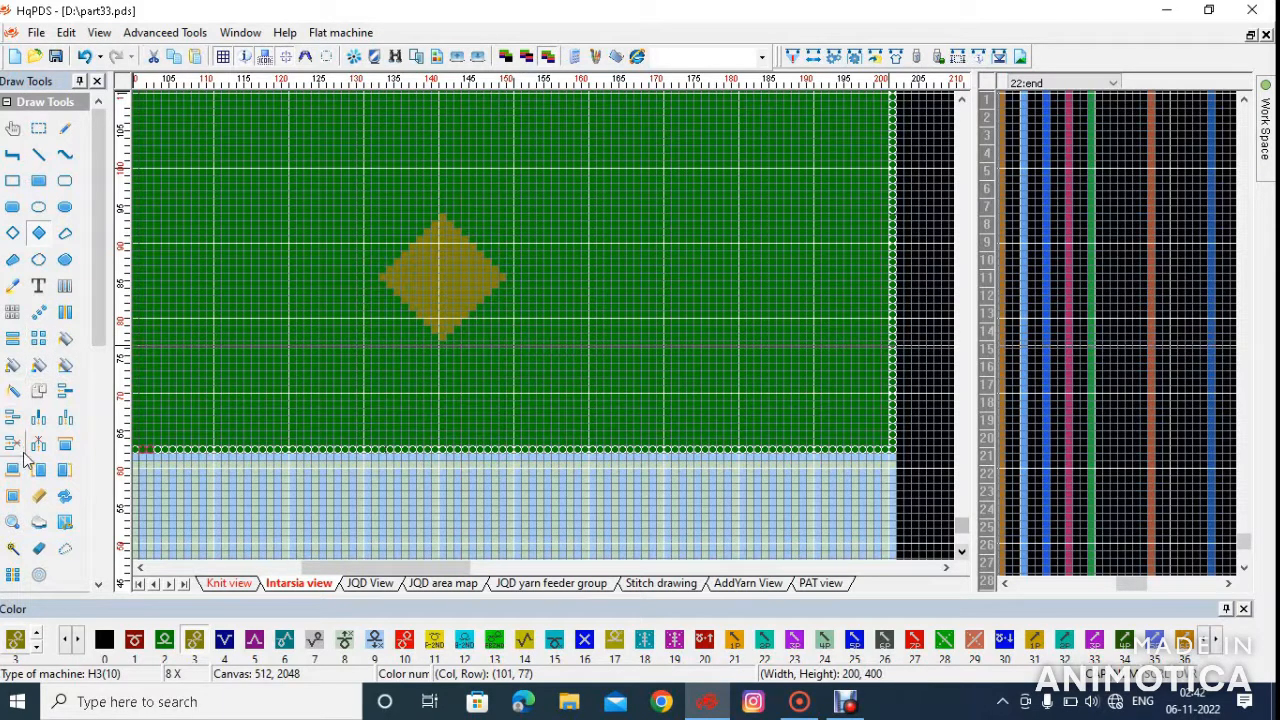
Copy the diamond directly above itself, near column 141, row 104, and to the upper right, near column 155, row 95
left_click(431, 279)
left_click_drag(432, 281, 549, 206)
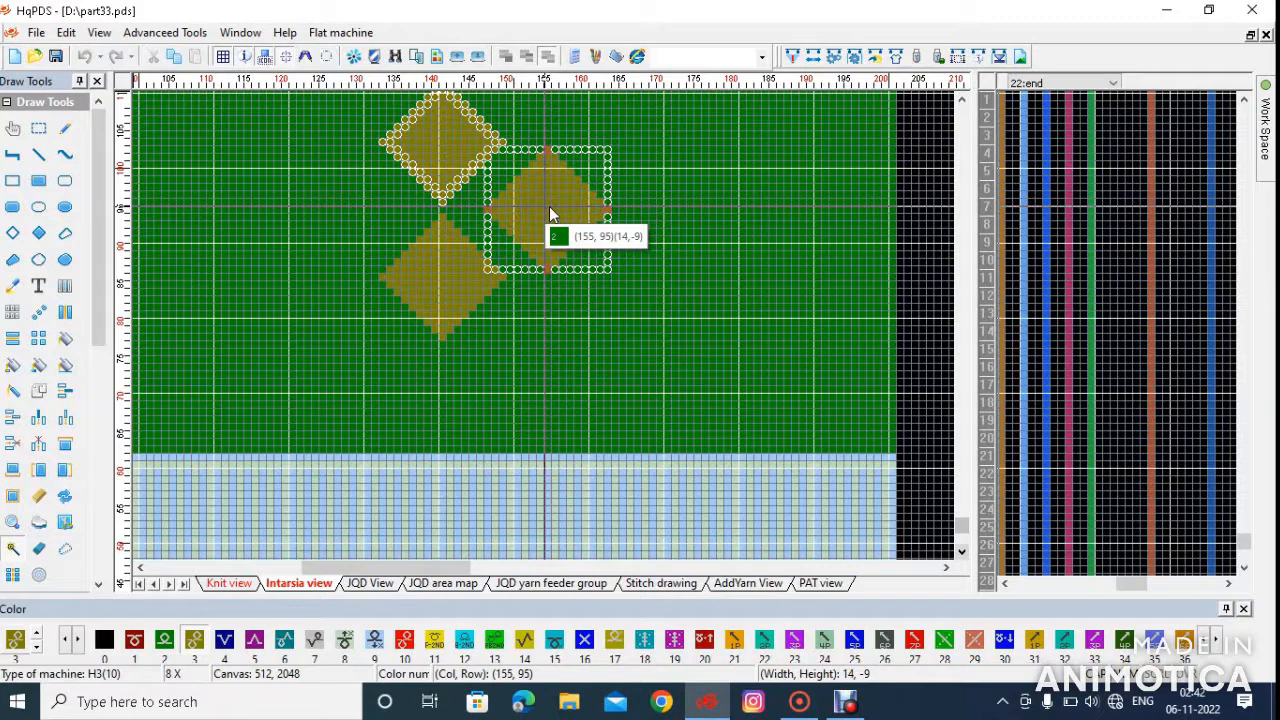
left_click_drag(549, 206, 549, 206)
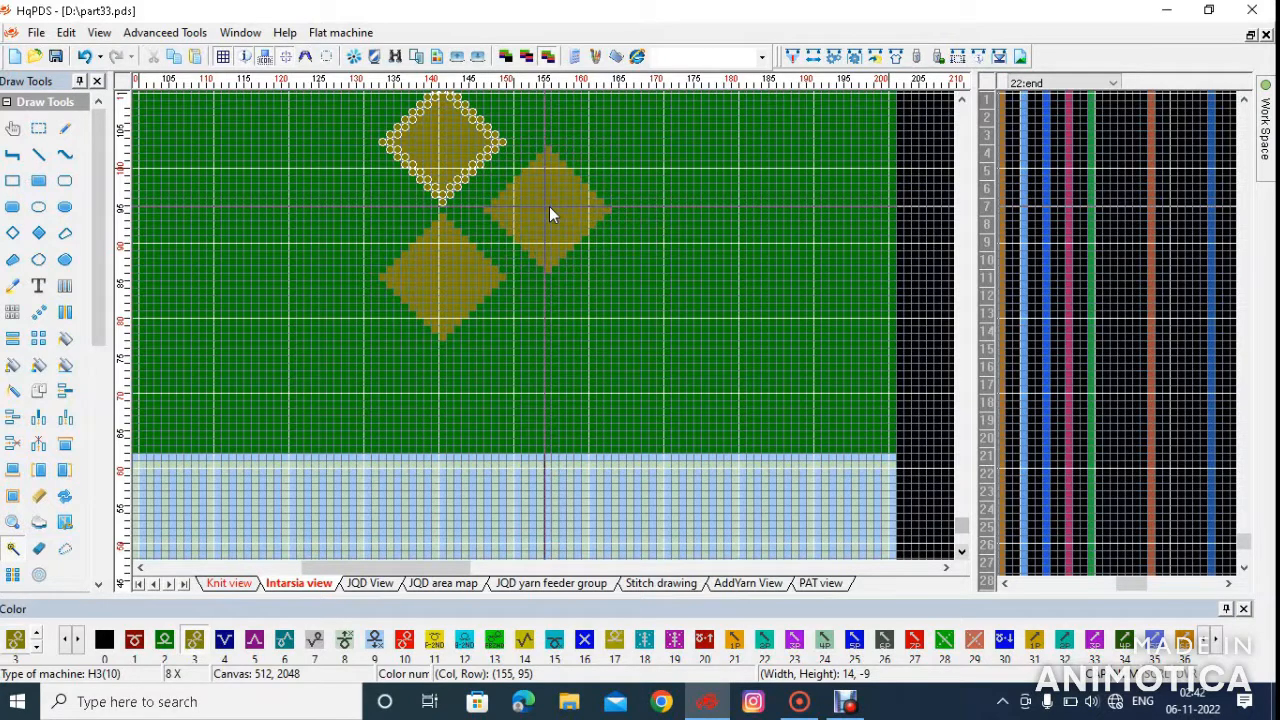
Copy the 23-column by 37-row right half of the motif to the left and mirror it horizontally to complete the four-diamond motif
left_click(16, 313)
left_click_drag(449, 339, 629, 191)
scroll(523, 227, "down", 1)
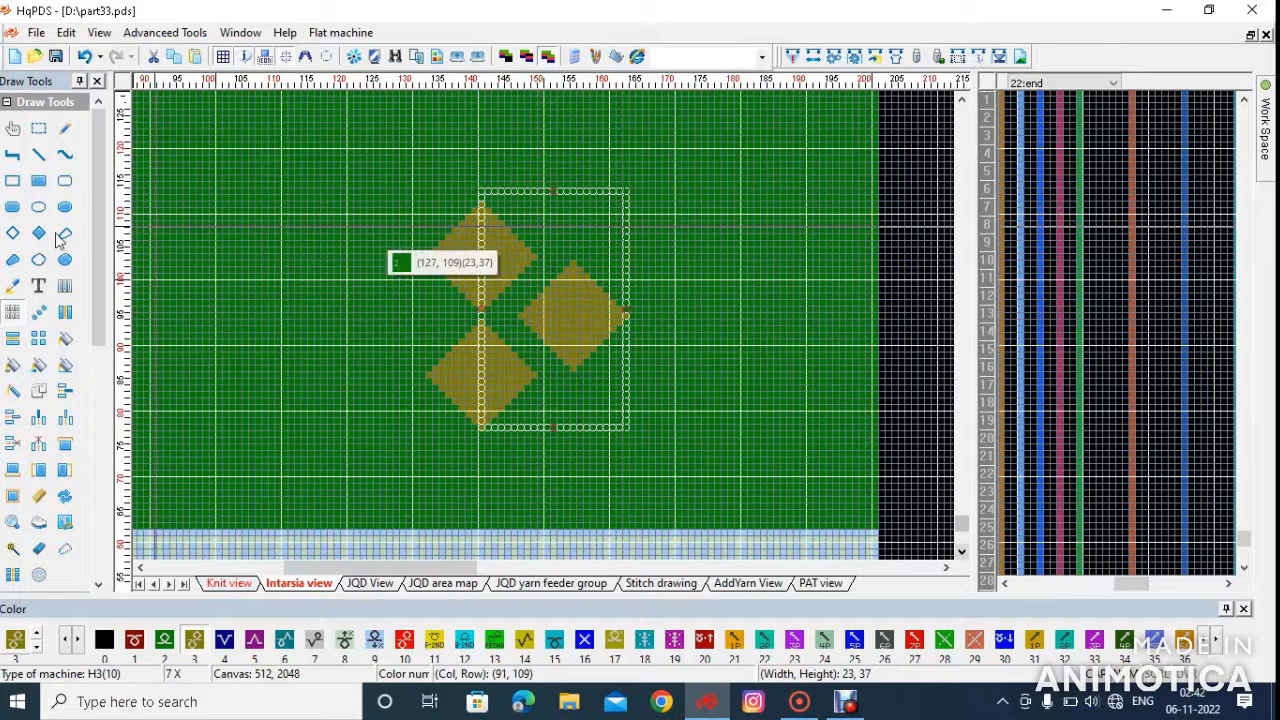
left_click_drag(612, 210, 462, 217)
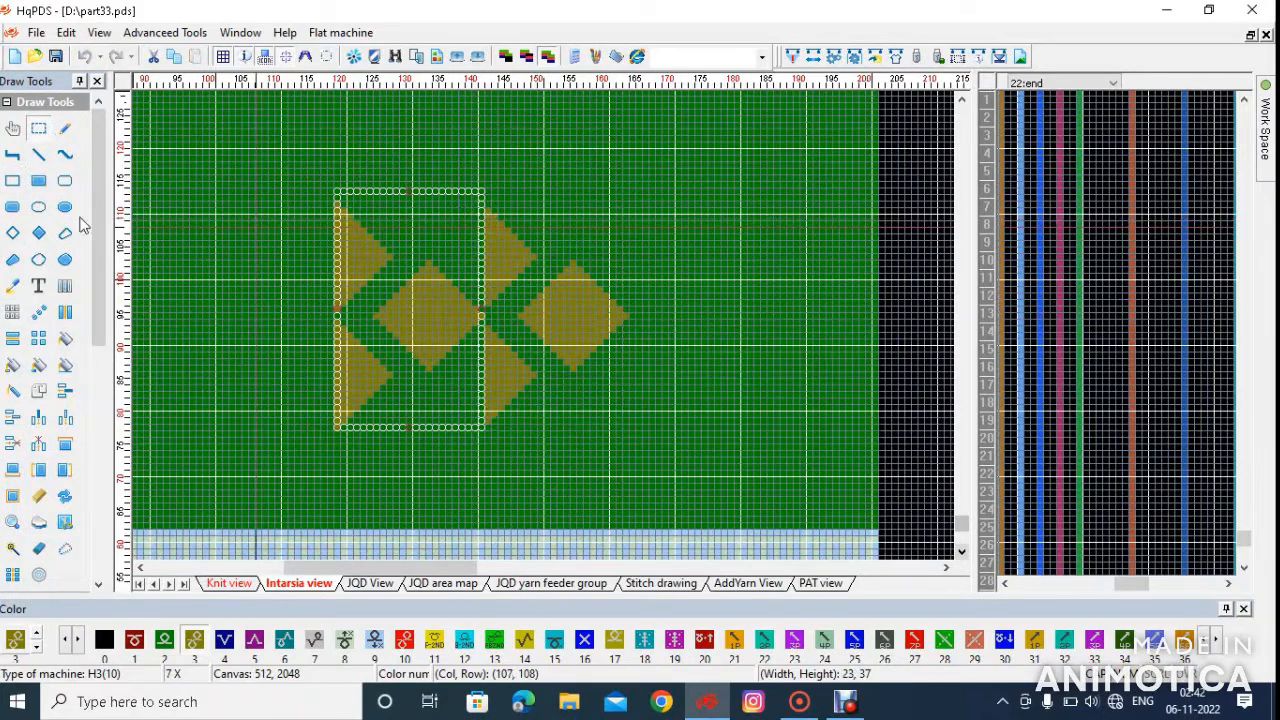
left_click_drag(399, 318, 480, 349)
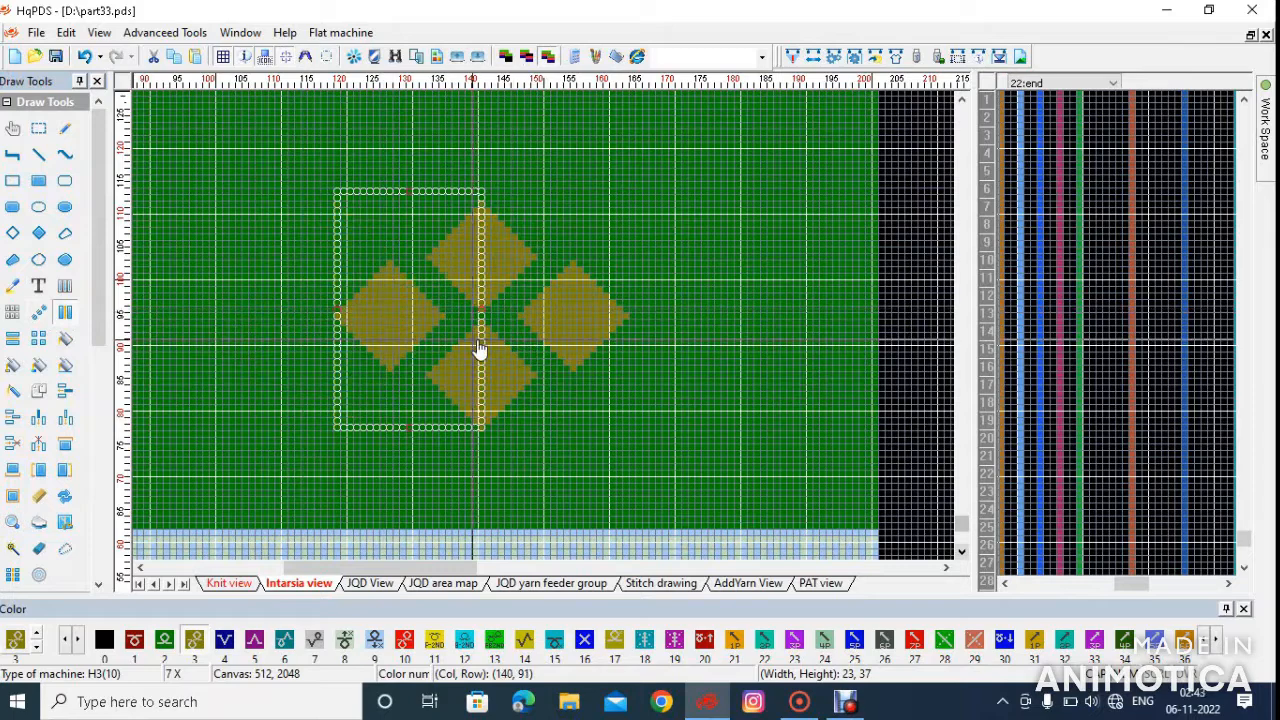
Select a 28-column by 36-row repeat of the diamond motif and matrix-copy it across the body up to row 462
left_click_drag(584, 216, 622, 232)
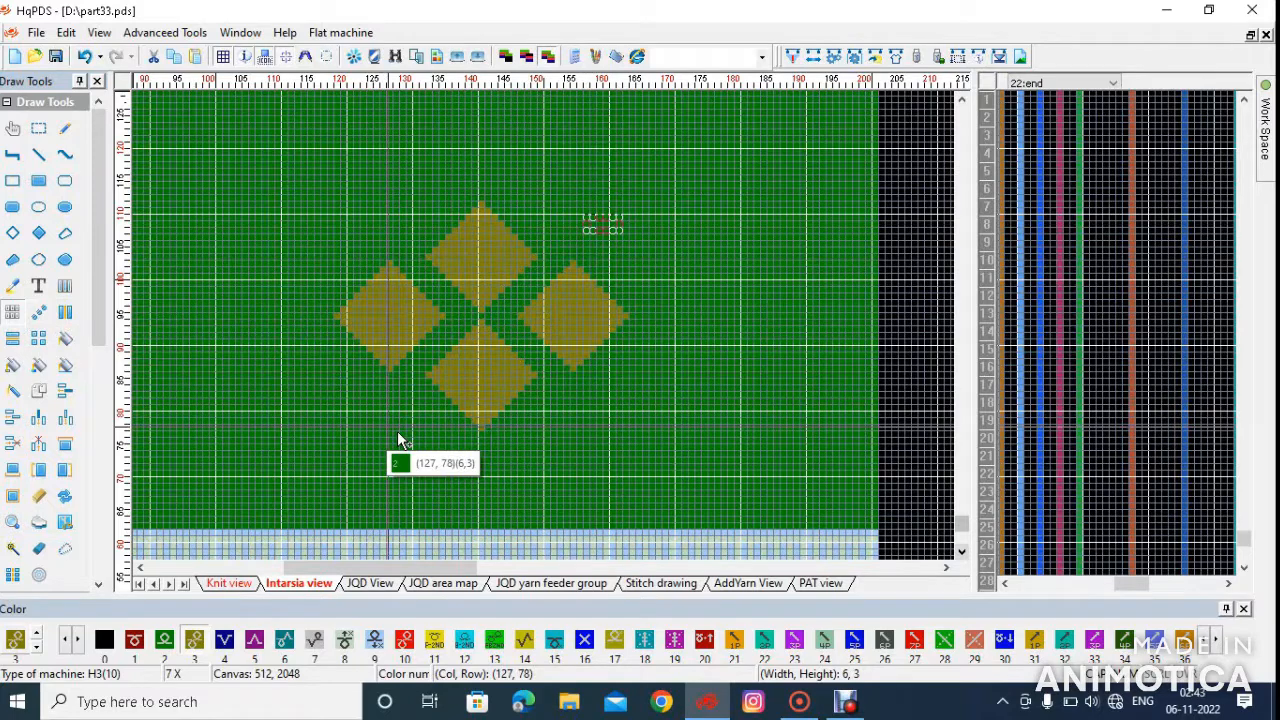
left_click_drag(546, 258, 583, 207)
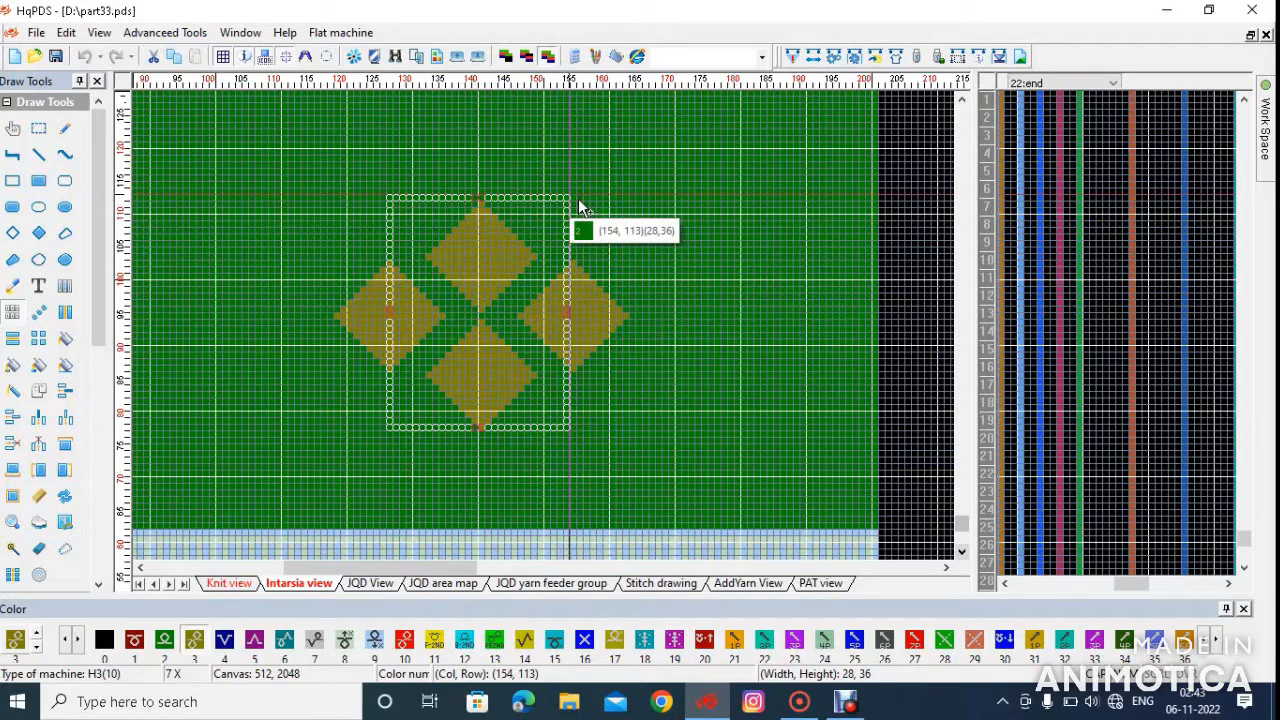
scroll(647, 181, "down", 2)
left_click_drag(647, 181, 611, 259)
scroll(551, 328, "down", 2)
scroll(307, 398, "down", 2)
scroll(303, 171, "up", 4)
scroll(687, 496, "up", 2)
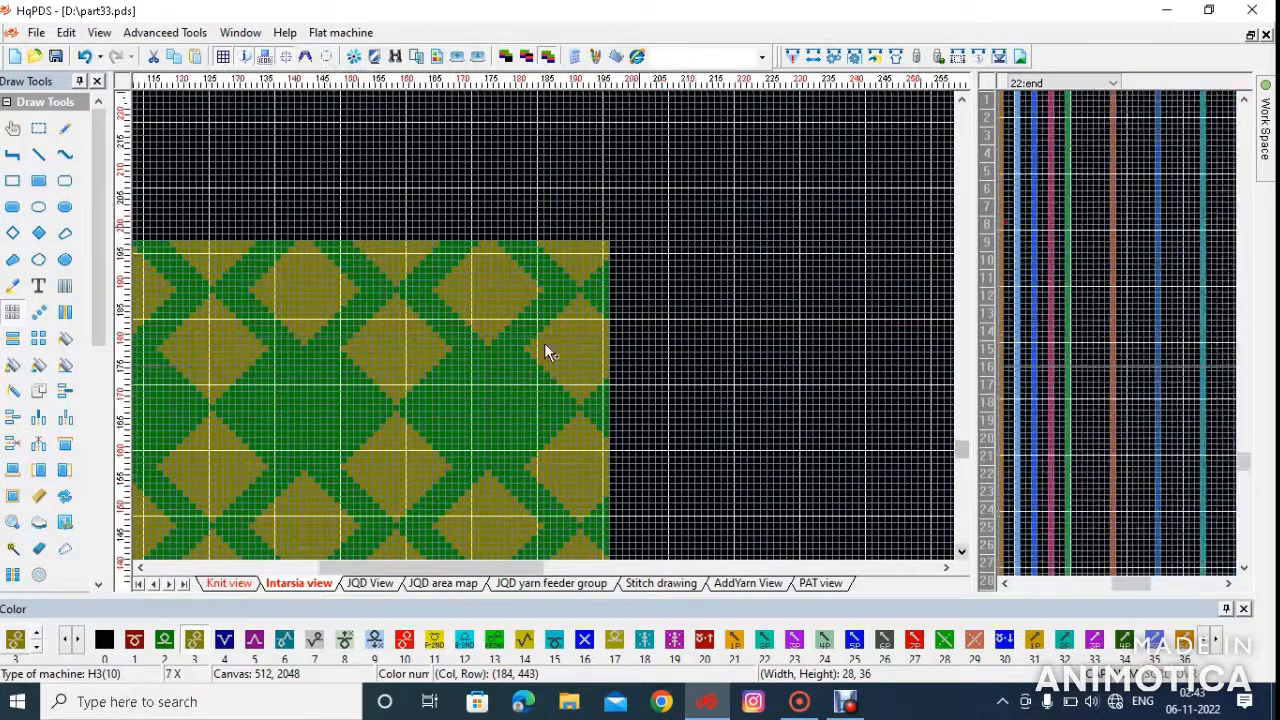
scroll(544, 342, "down", 3)
scroll(271, 515, "up", 1)
scroll(269, 404, "down", 1)
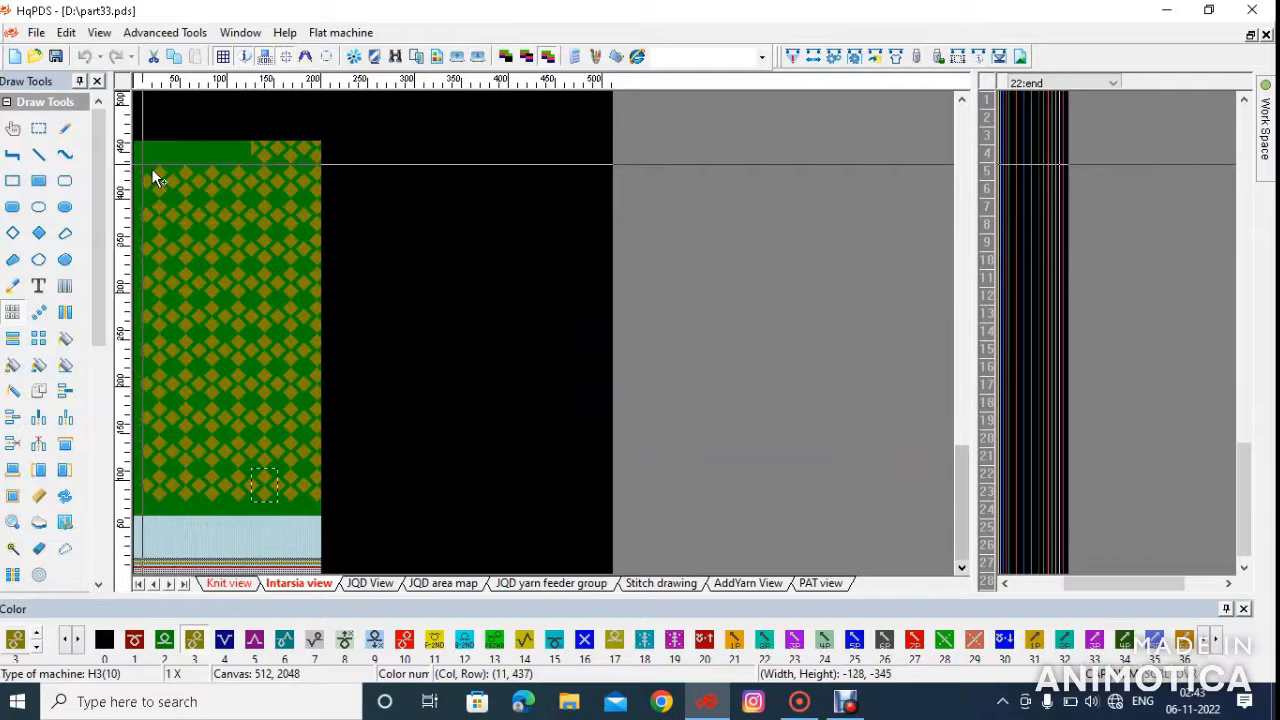
scroll(151, 168, "up", 8)
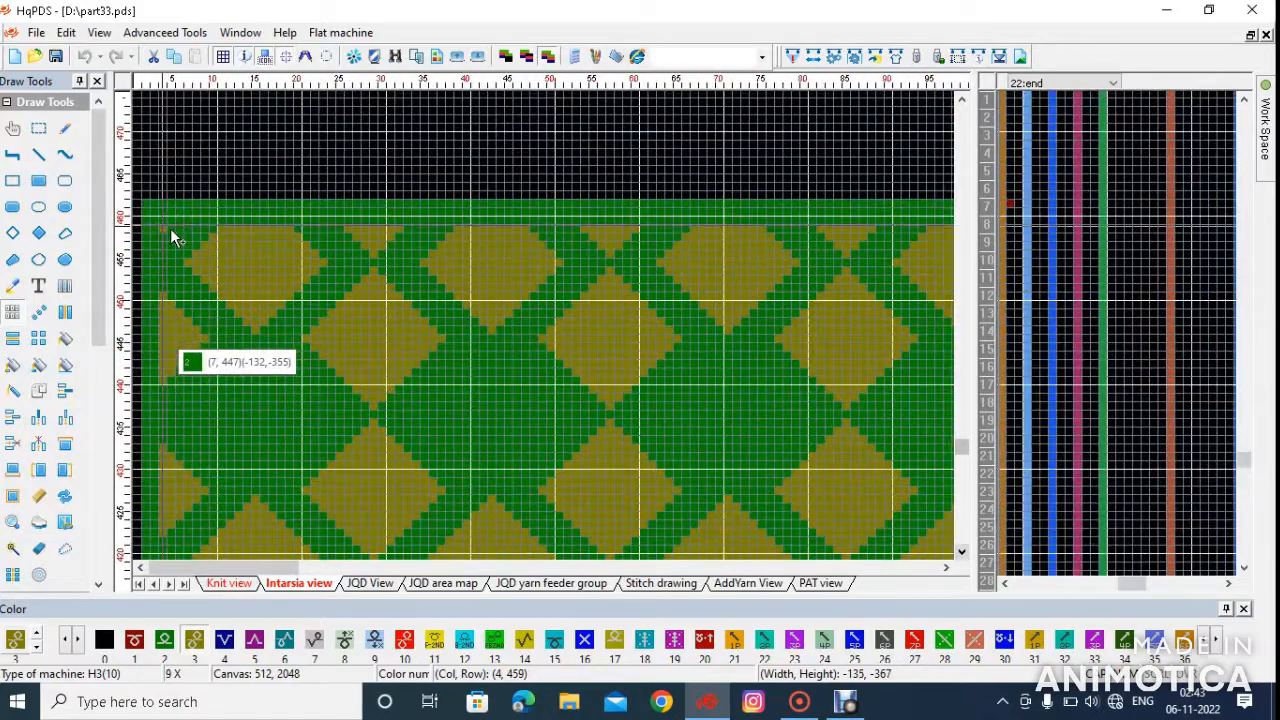
left_click(155, 208)
Matrix-copy the 28 by 36 diamond repeat downward to row 63, covering the lower body from column 2 to column 201
scroll(321, 334, "down", 2)
scroll(320, 340, "down", 7)
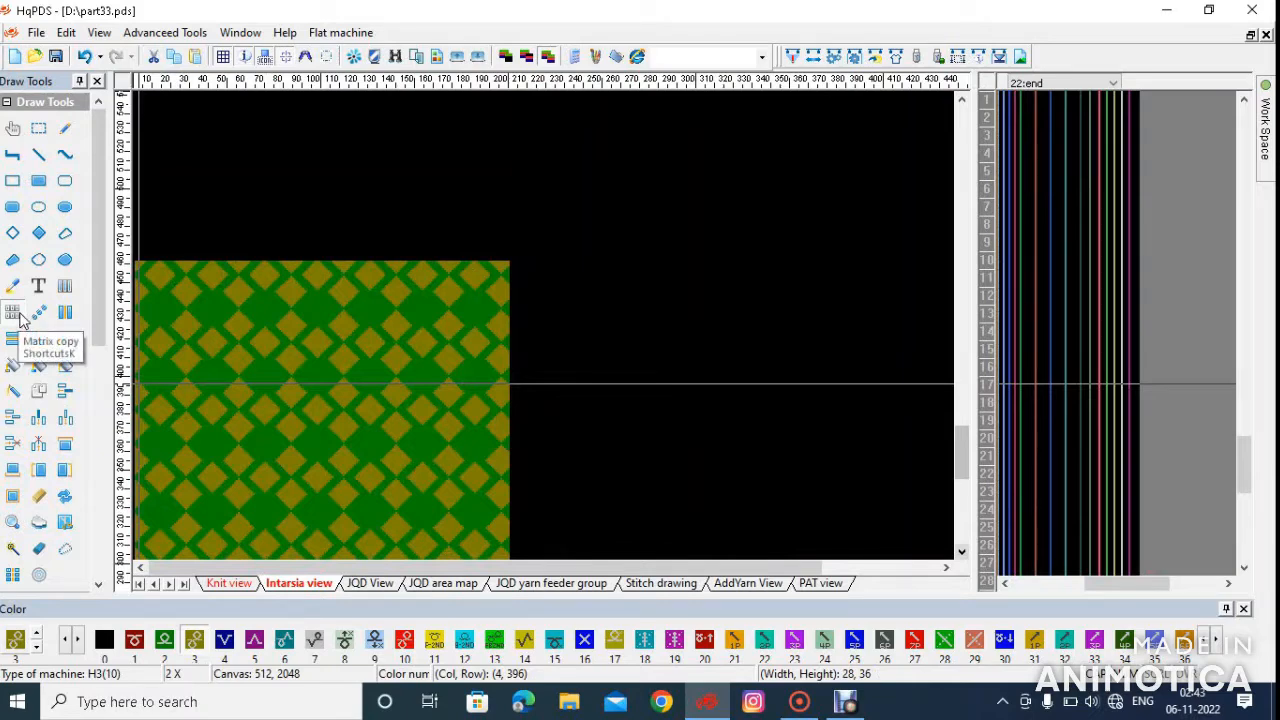
scroll(480, 486, "down", 1)
scroll(277, 350, "up", 3)
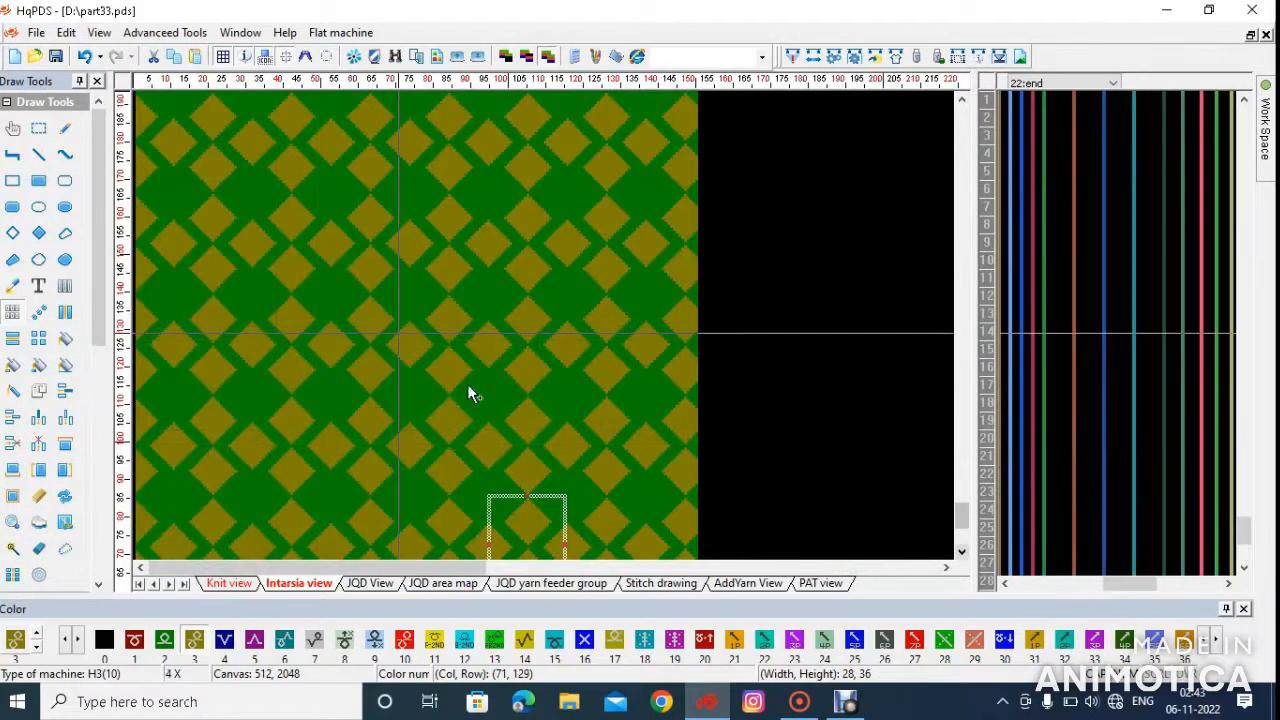
scroll(556, 329, "up", 2)
scroll(480, 338, "up", 1)
scroll(457, 337, "down", 4)
scroll(257, 337, "up", 6)
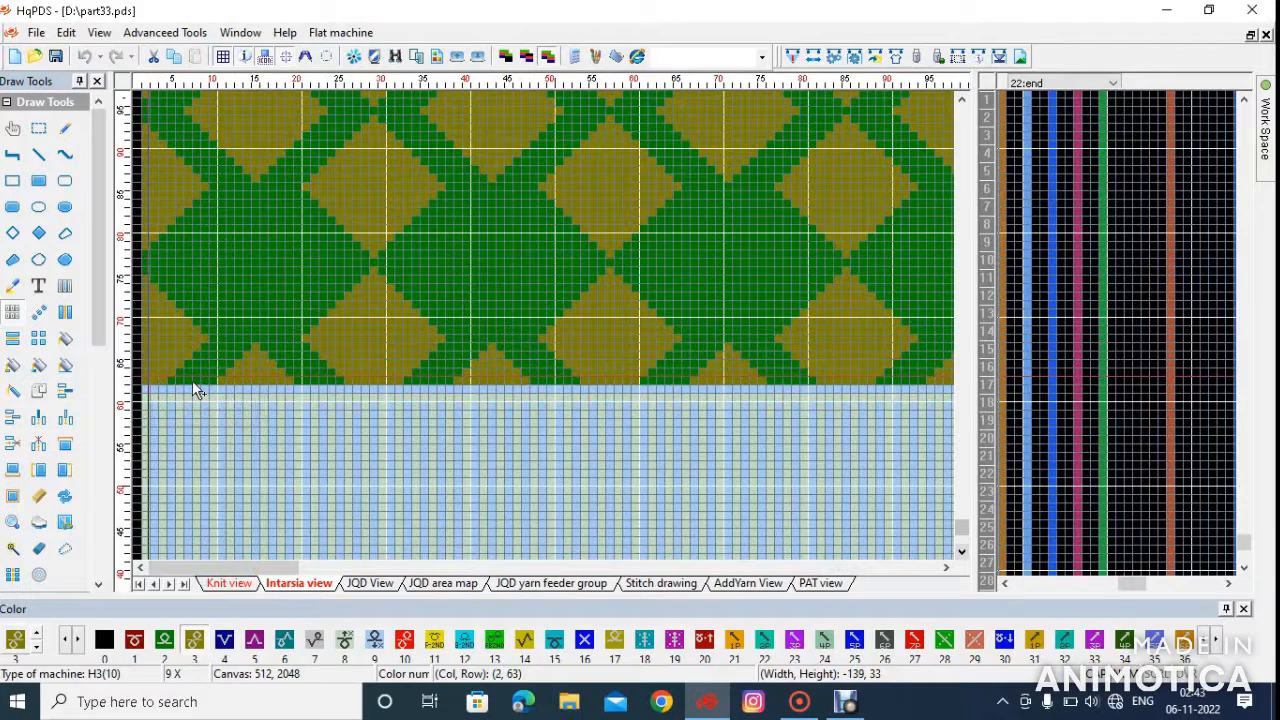
scroll(323, 366, "down", 7)
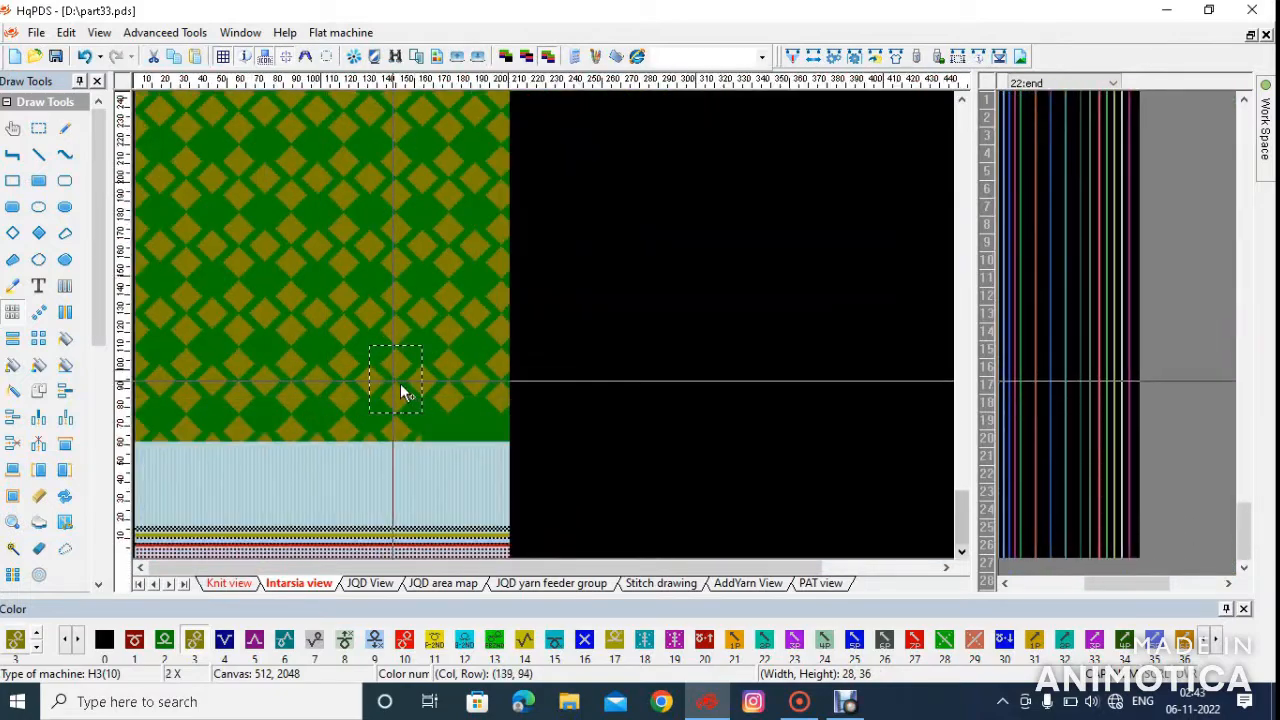
scroll(555, 345, "up", 3)
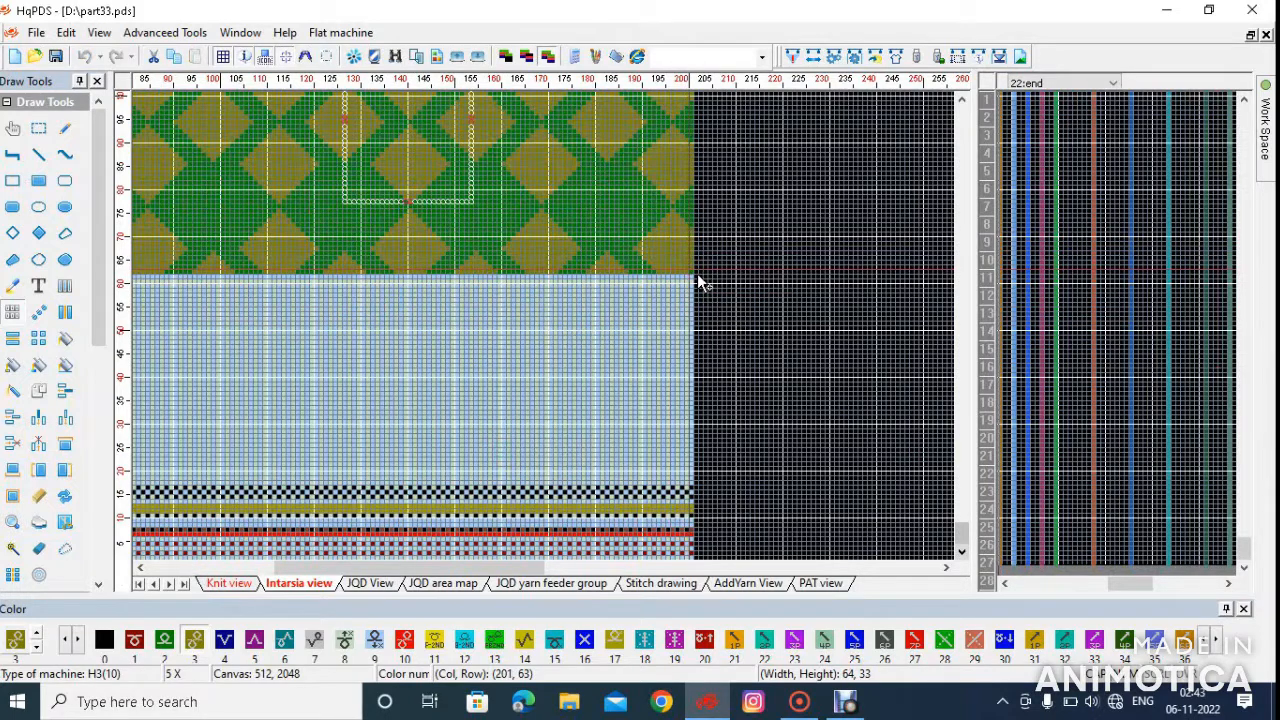
scroll(263, 531, "down", 3)
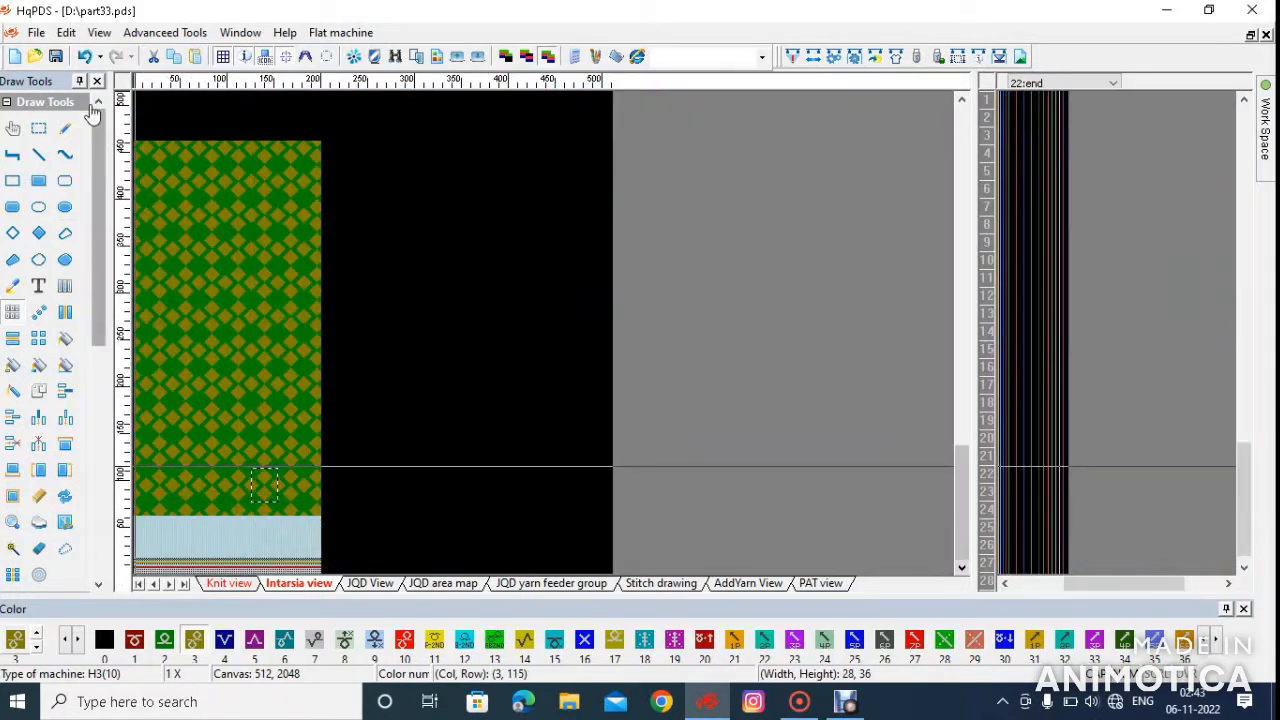
Draw a 2 by 2 checkerboard of colors 2 and 3 in the body's lower-left corner, at columns 2 to 3, rows 63 to 64
scroll(260, 330, "up", 3)
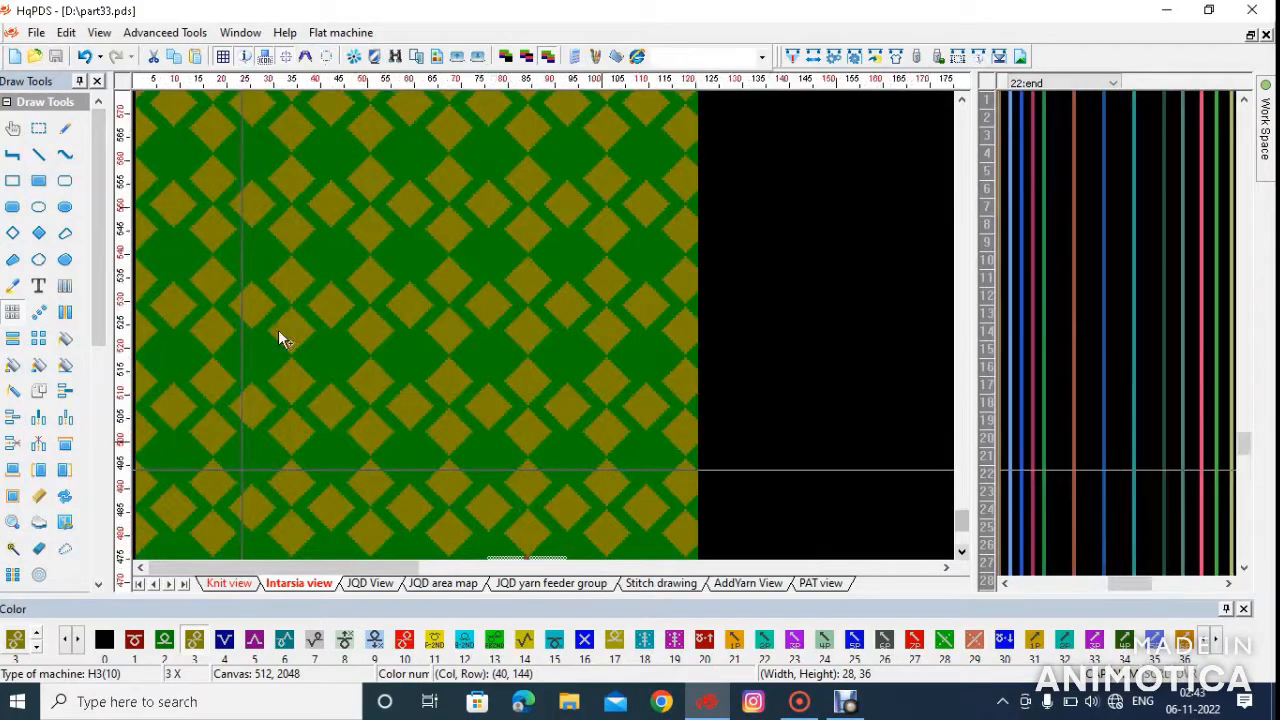
scroll(286, 332, "up", 1)
scroll(242, 333, "down", 1)
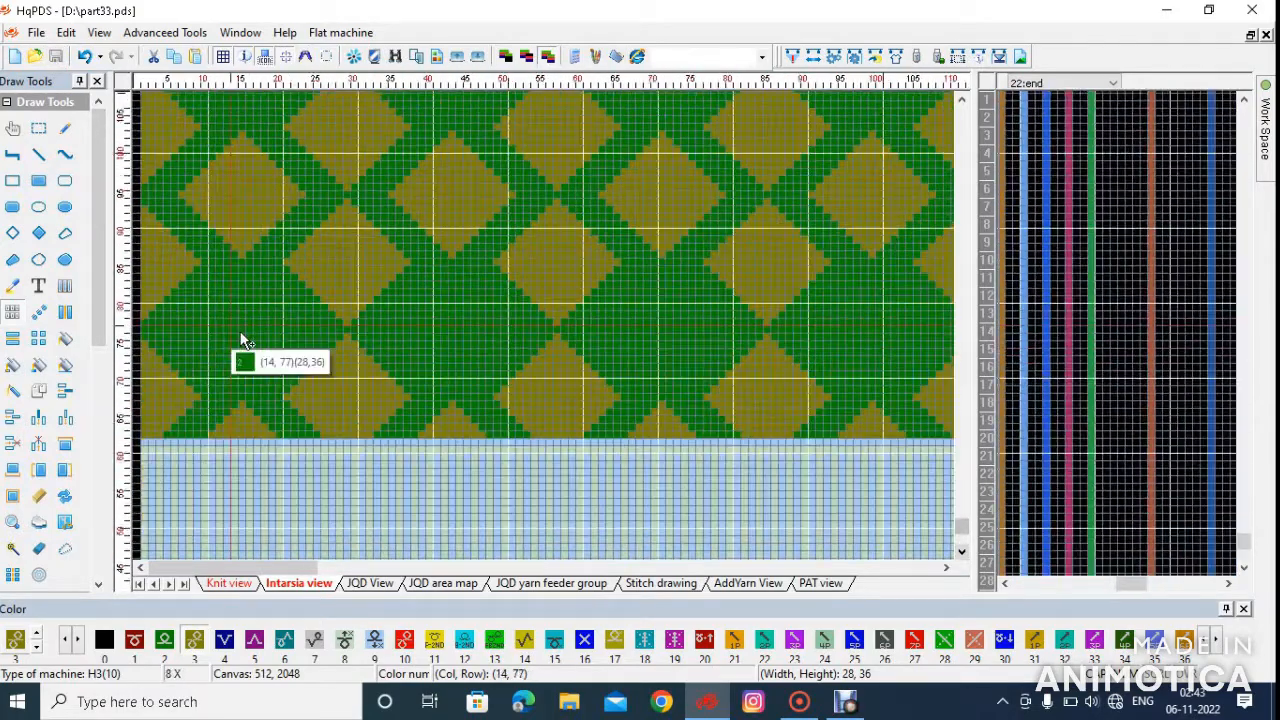
scroll(177, 332, "up", 2)
scroll(183, 350, "up", 1)
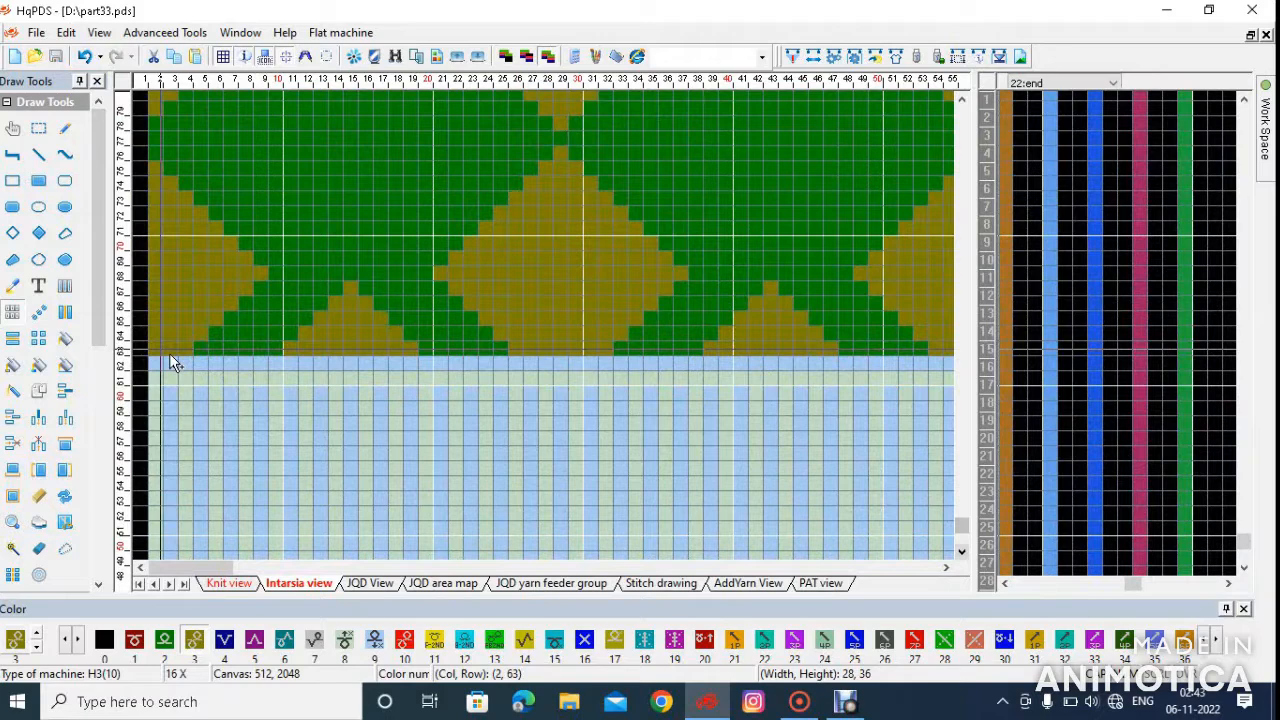
scroll(165, 337, "up", 1)
scroll(163, 335, "up", 1)
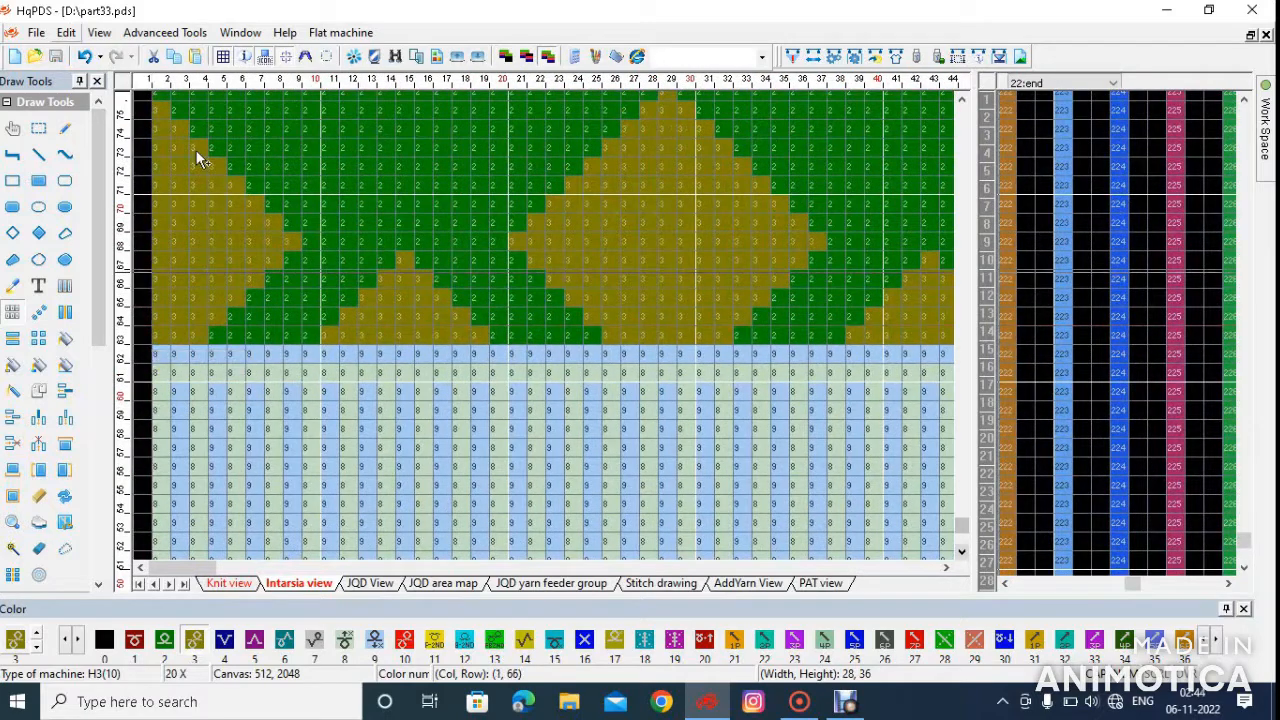
left_click(66, 129)
left_click(165, 641)
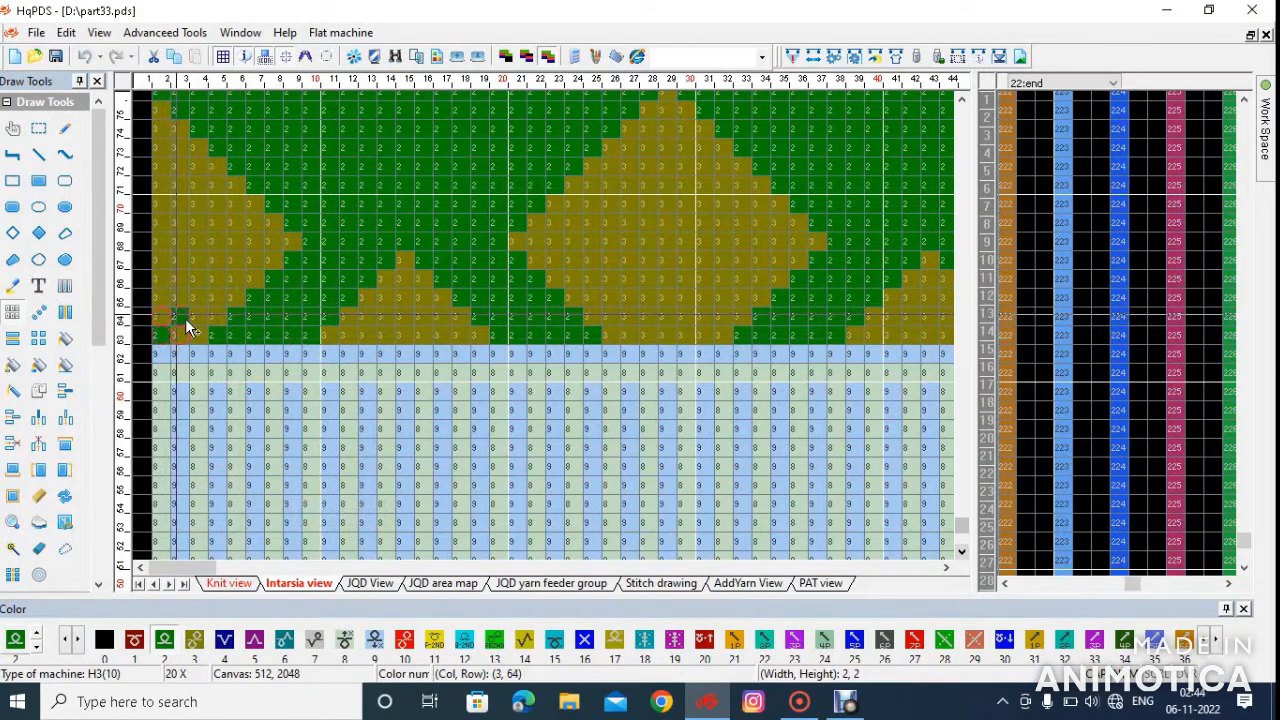
Matrix-copy the 2 by 2 checkerboard up the left edge of the body to its top row
scroll(187, 340, "down", 4)
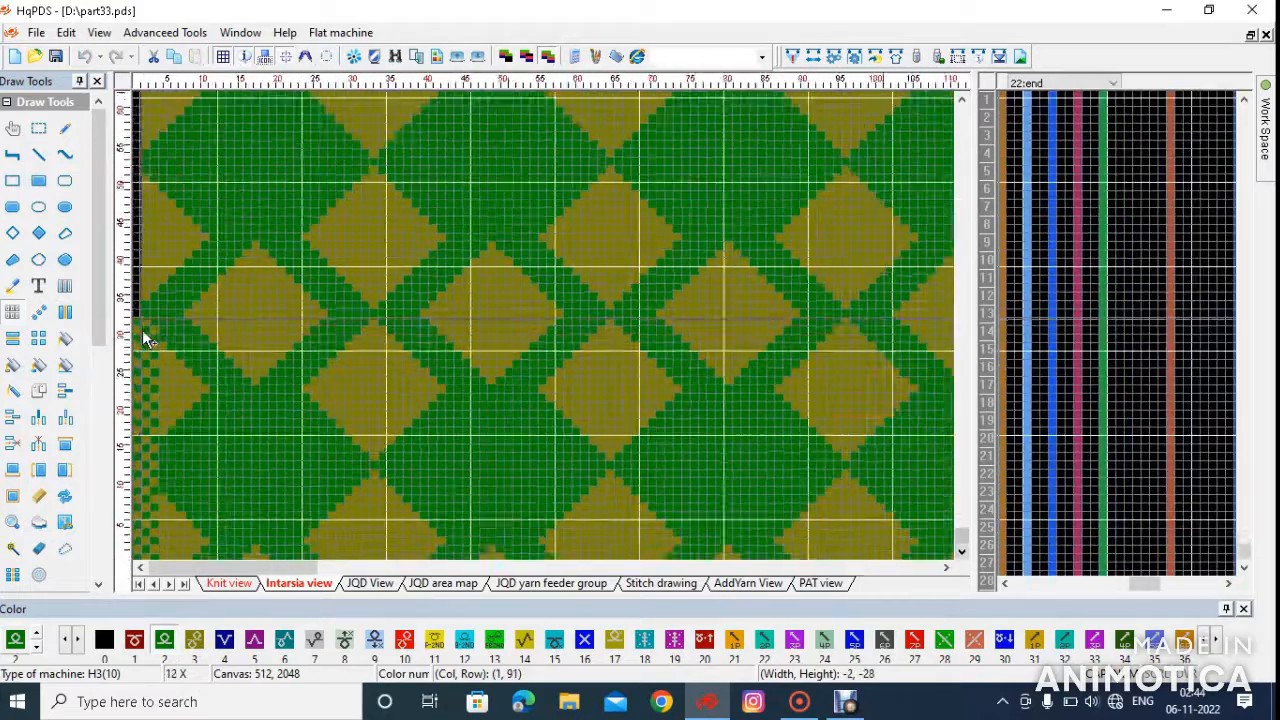
scroll(142, 340, "down", 6)
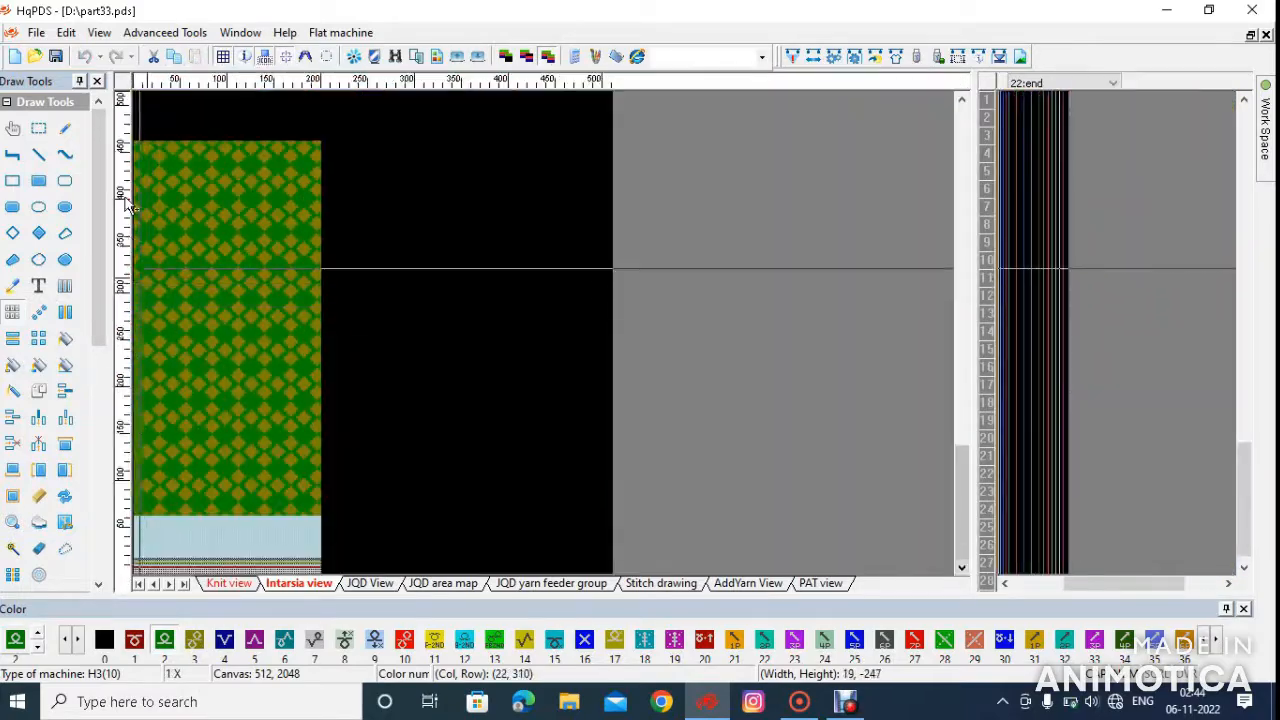
scroll(162, 170, "up", 6)
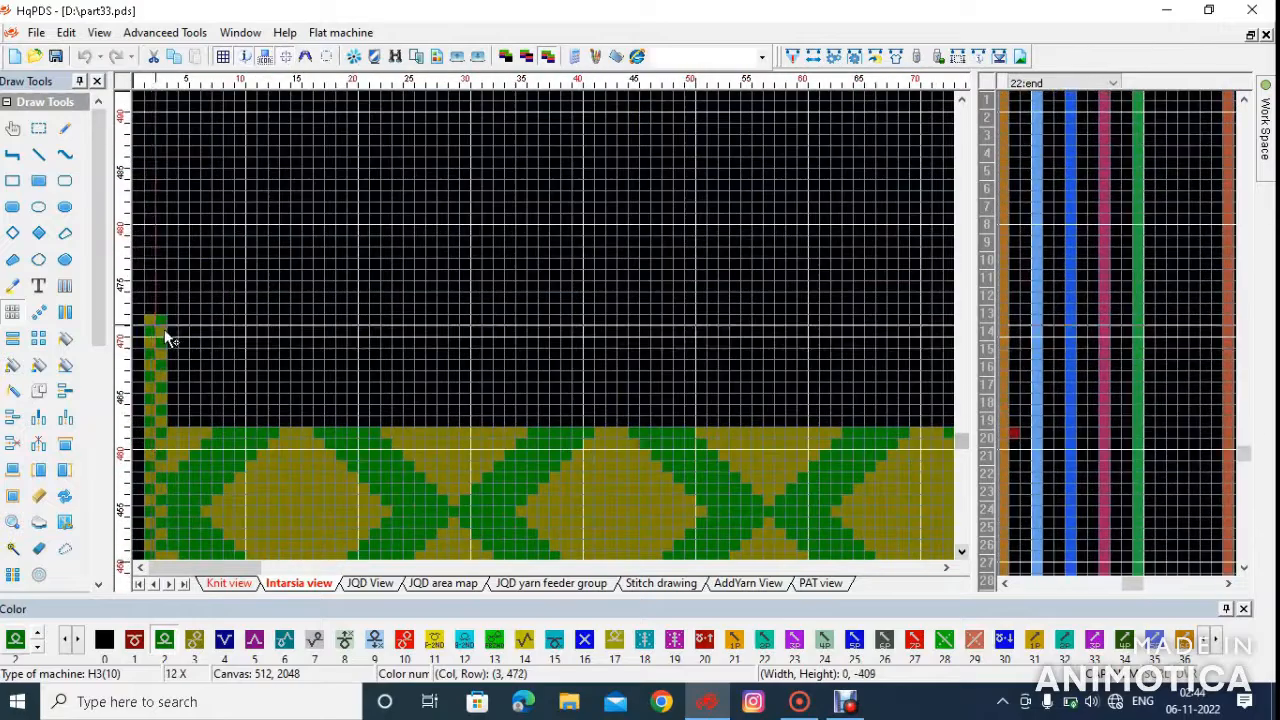
Add the same color 2 and 3 checkerboard strip along the body's right edge, in columns 200 and 201
left_click_drag(168, 340, 709, 353)
scroll(497, 361, "down", 2)
scroll(208, 340, "down", 3)
scroll(460, 366, "up", 4)
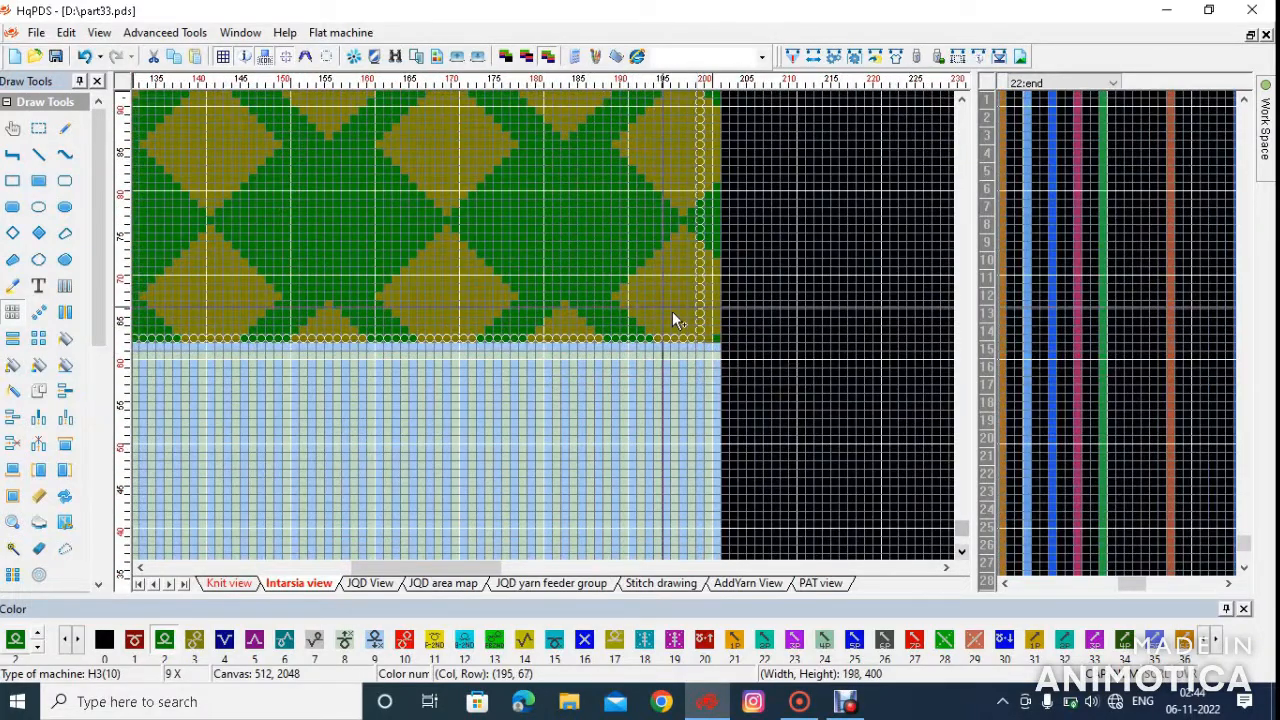
left_click_drag(767, 308, 785, 302)
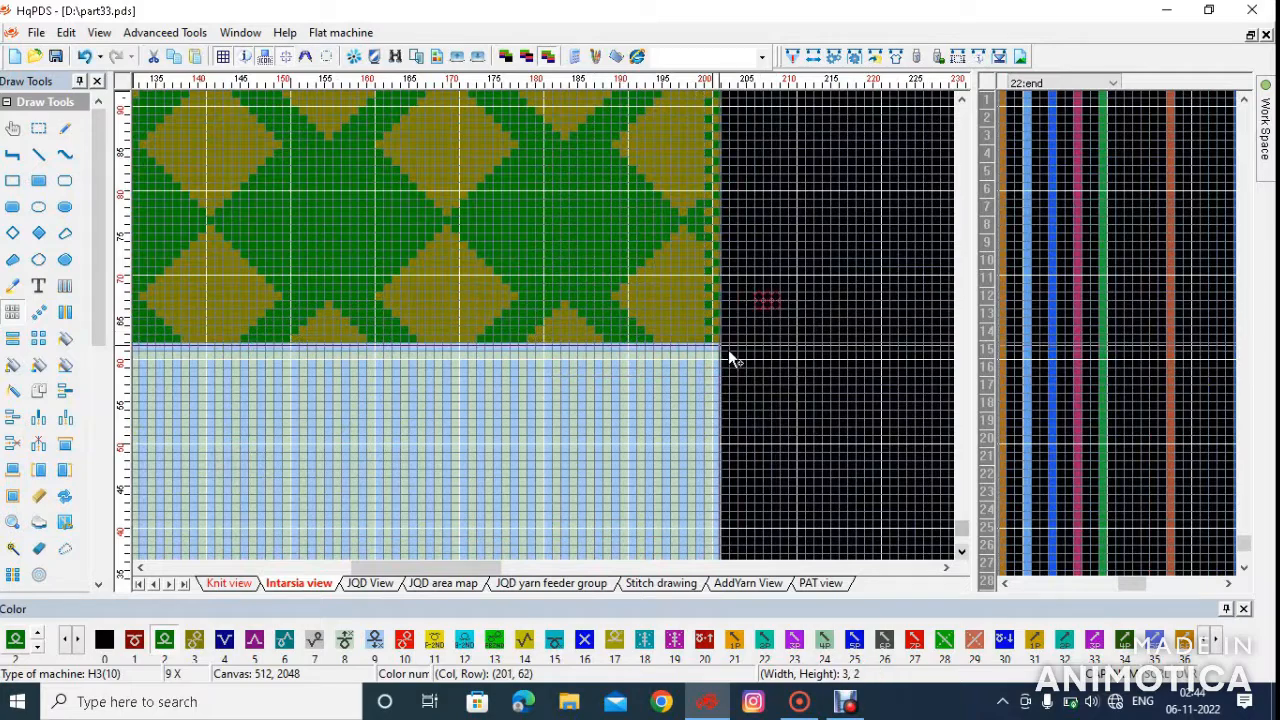
Select the whole diamond-patterned body, 200 columns wide and 400 rows high, starting at row 63
scroll(517, 294, "down", 5)
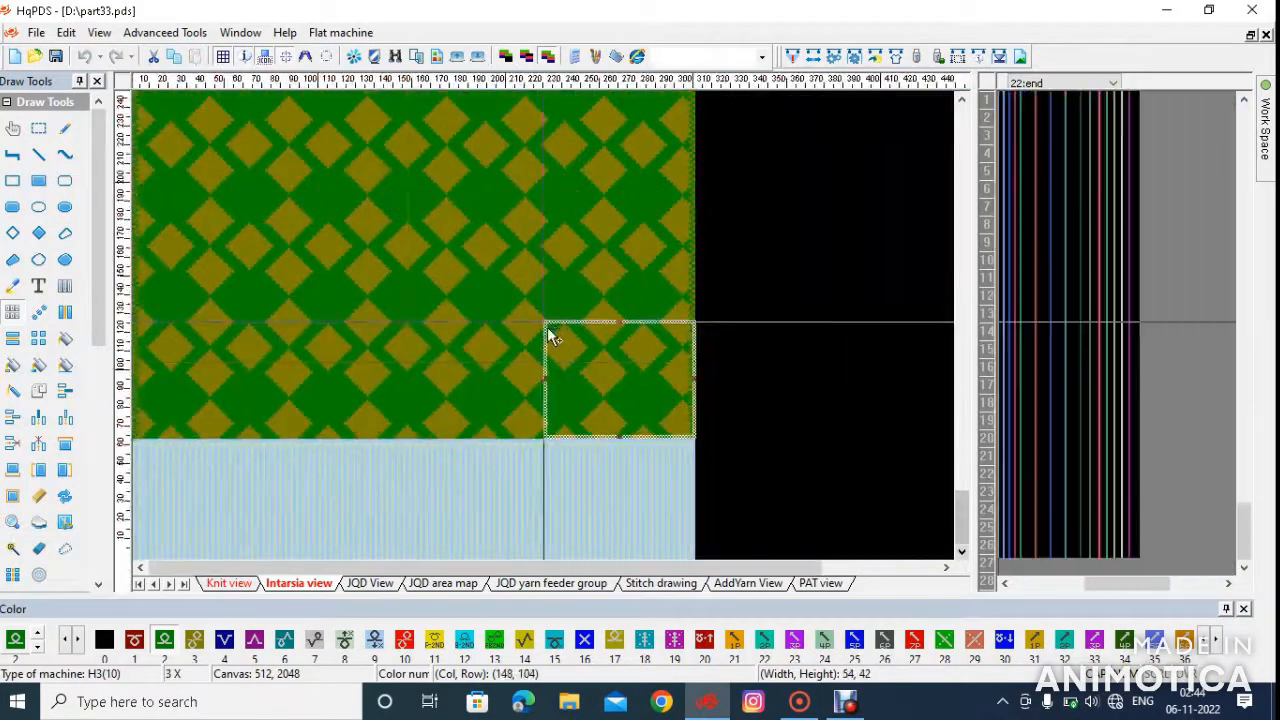
scroll(202, 198, "down", 2)
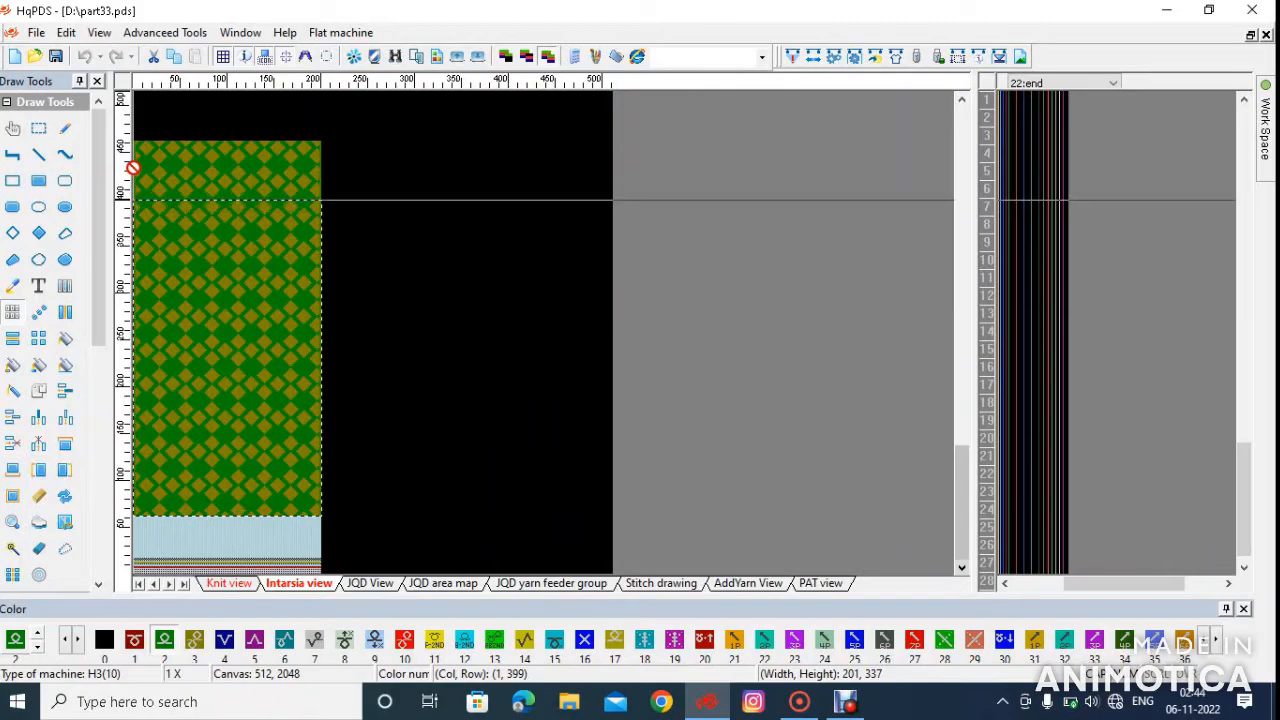
scroll(277, 331, "up", 6)
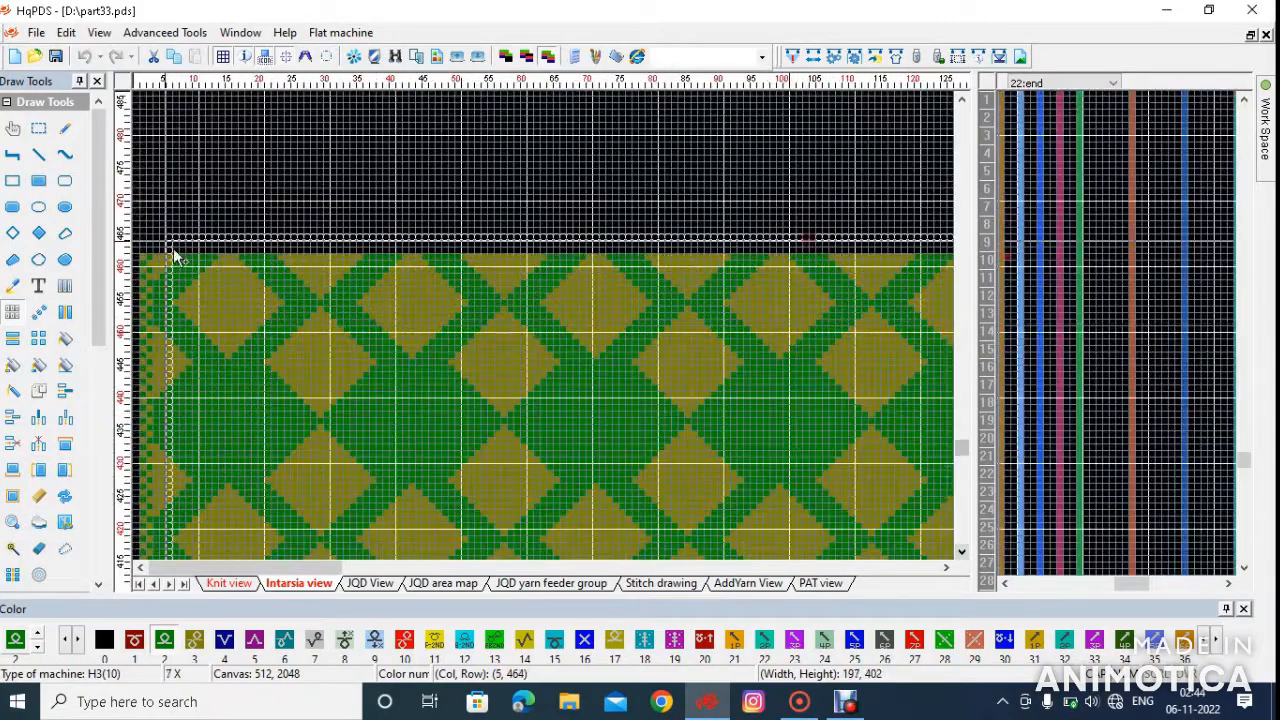
scroll(150, 337, "down", 4)
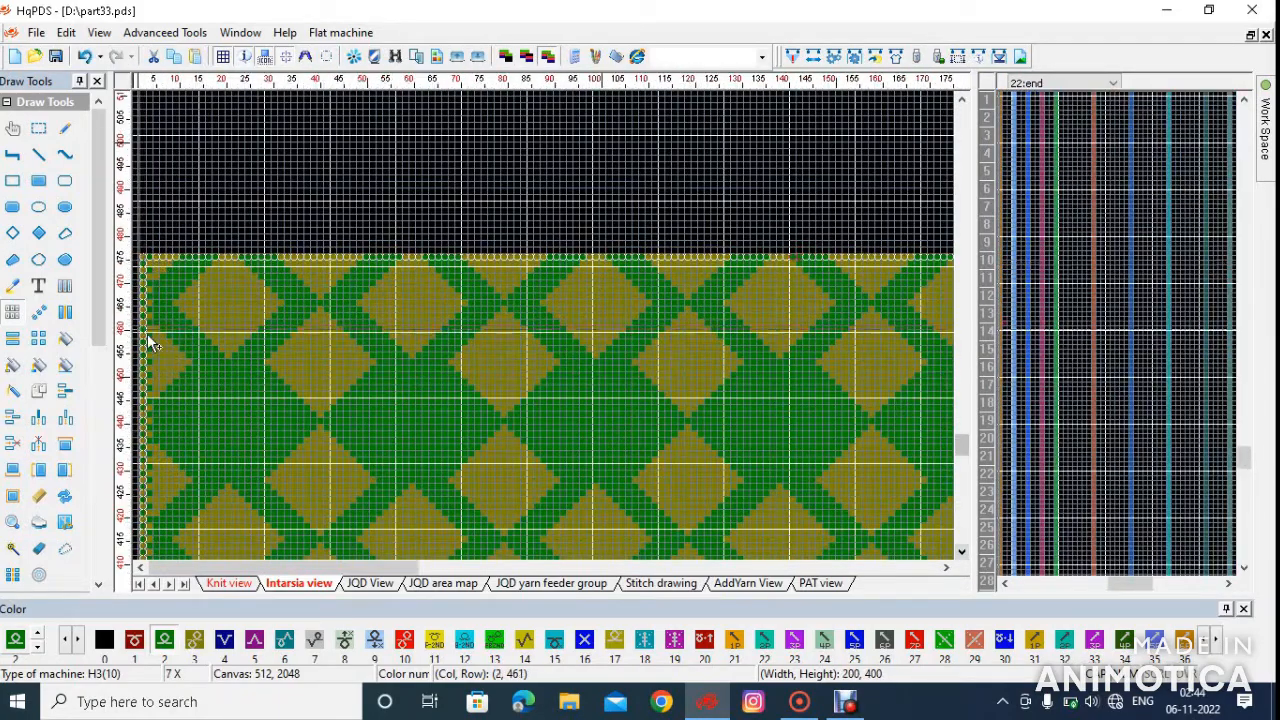
Inspect the diamond pattern down to its lower-right corner at column 201, row 63, and show the weave mode settings beside it
scroll(155, 342, "down", 2)
scroll(264, 345, "down", 2)
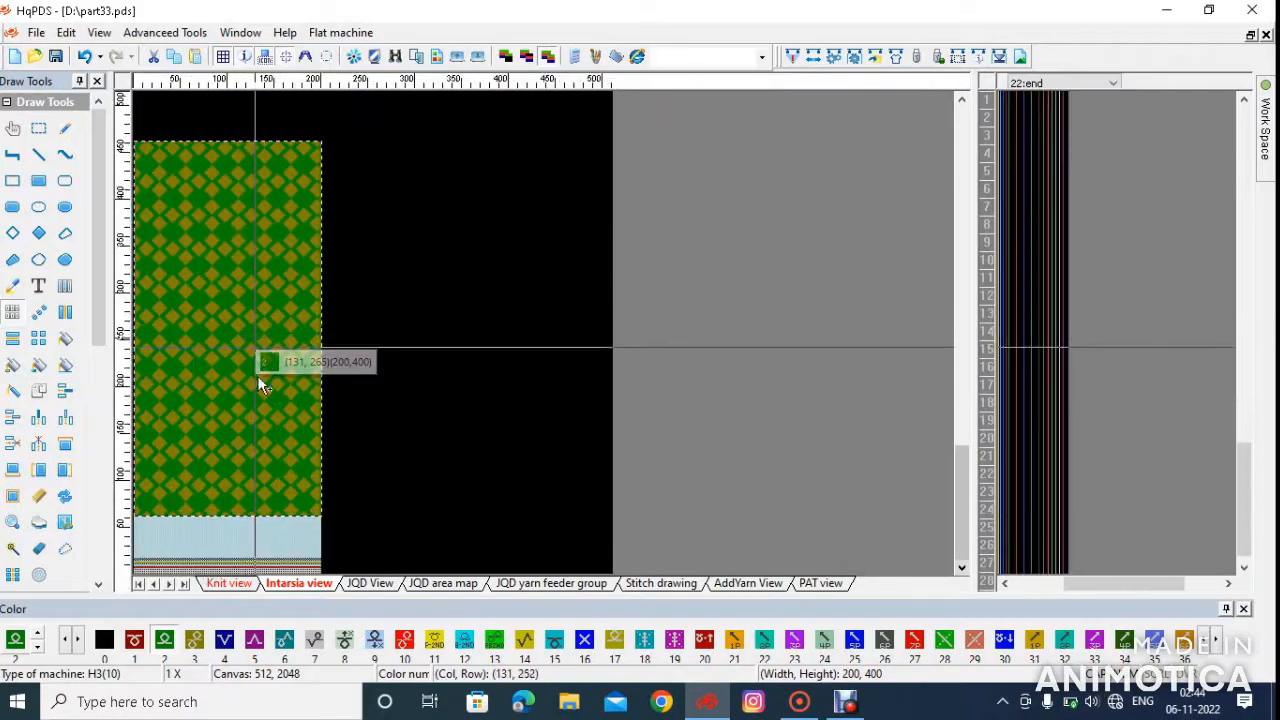
scroll(300, 329, "up", 3)
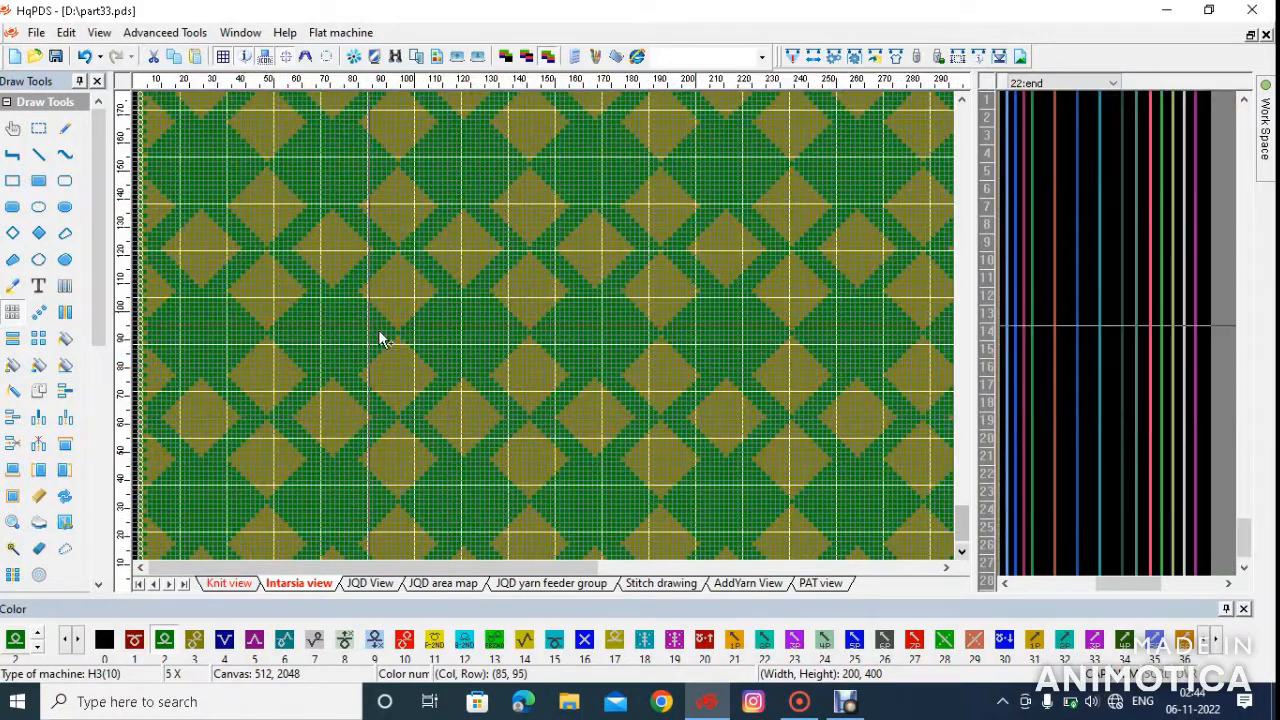
scroll(400, 345, "down", 1)
scroll(551, 337, "up", 4)
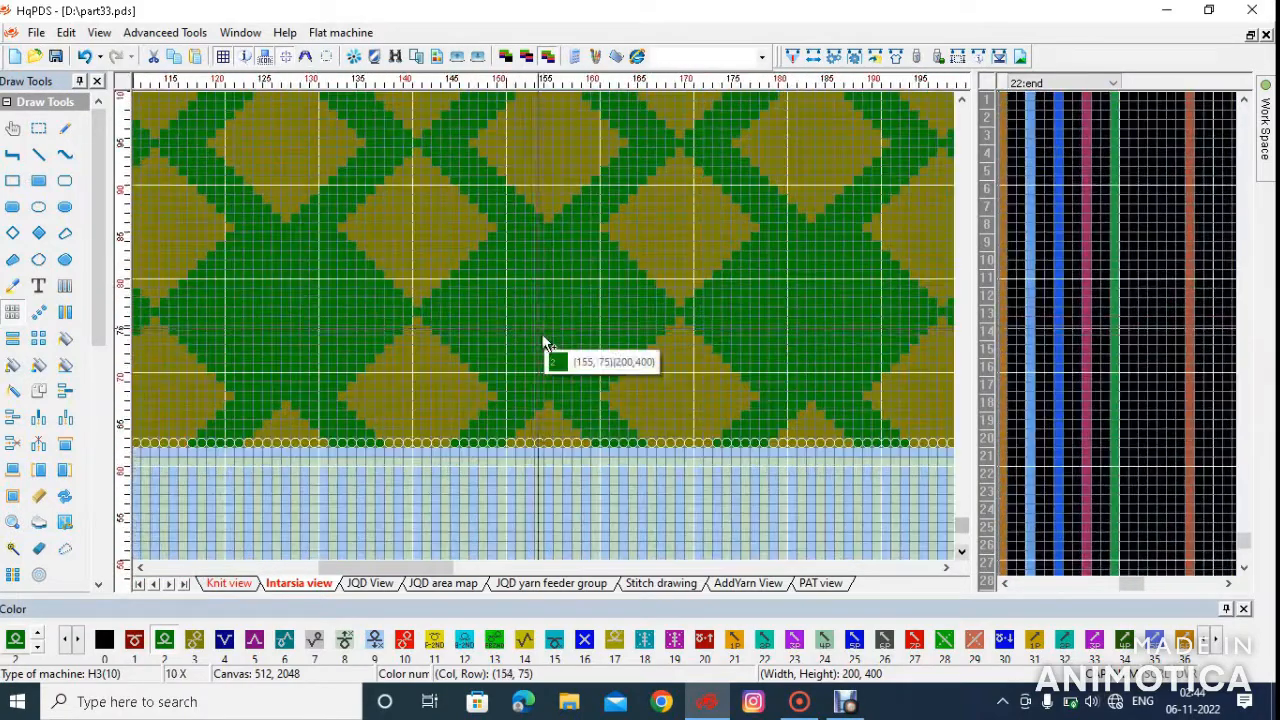
scroll(553, 330, "right", 3)
scroll(555, 334, "up", 2)
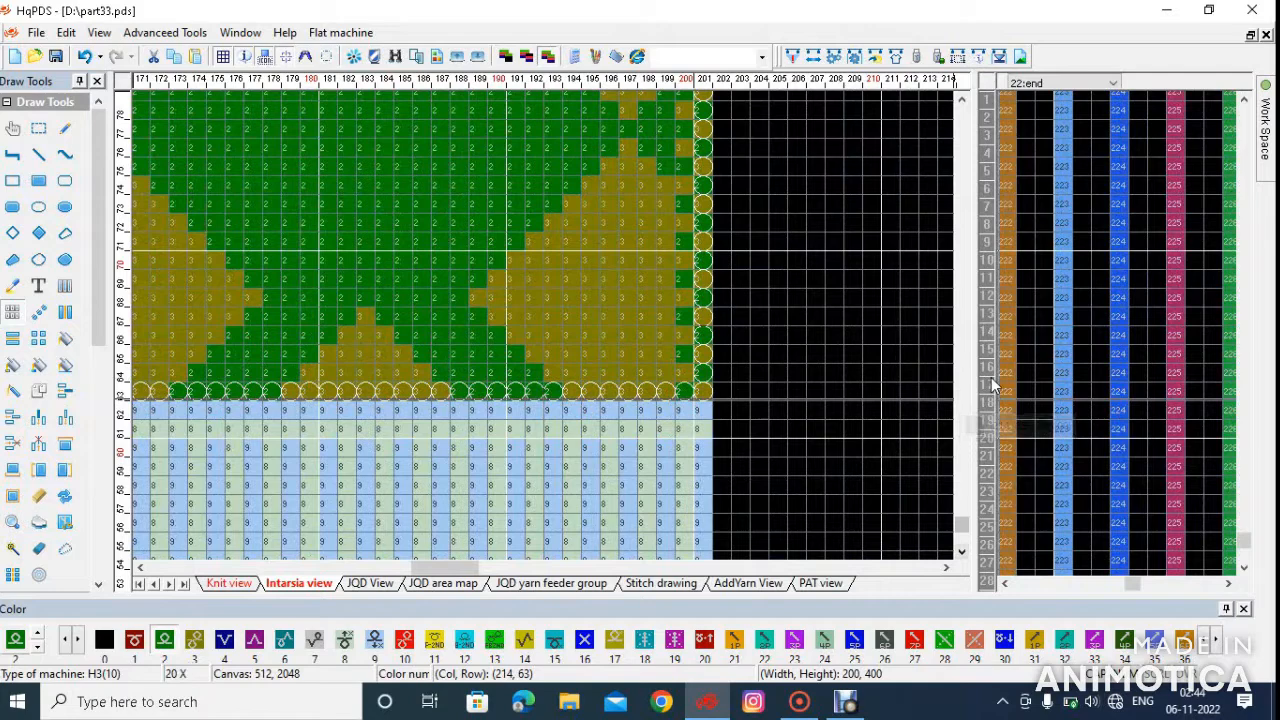
scroll(995, 377, "left", 3)
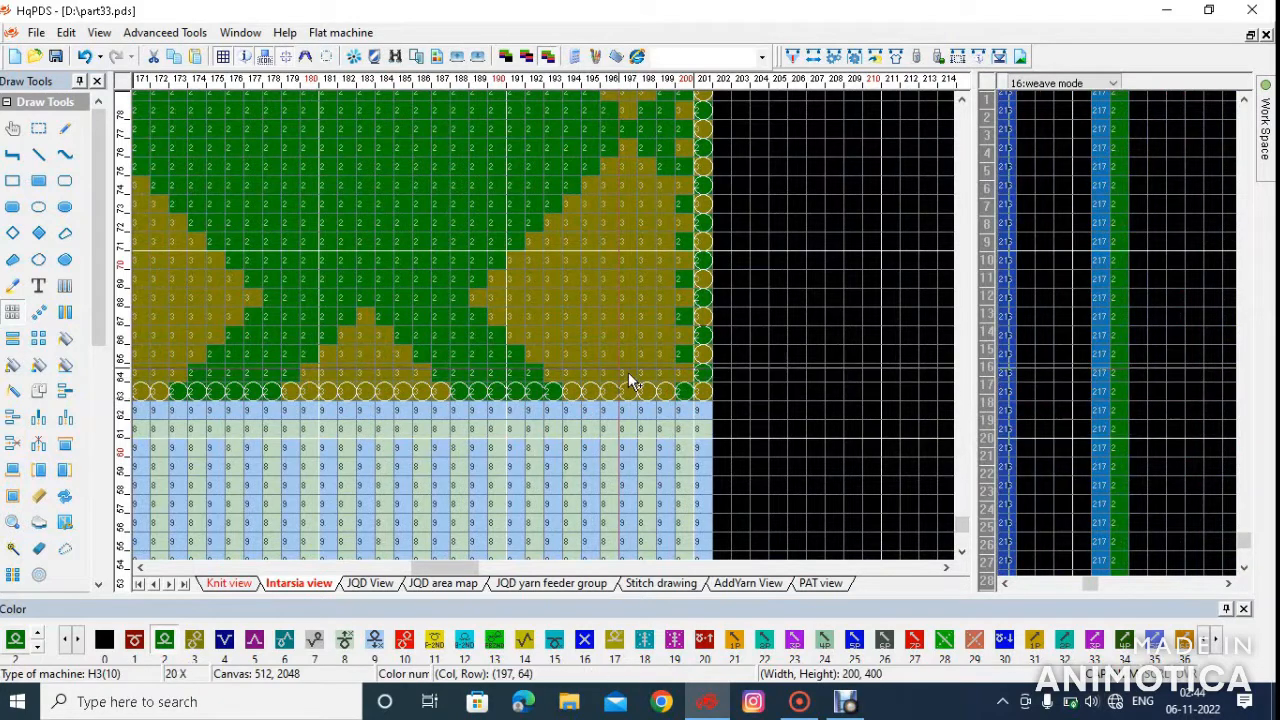
Set the weave mode of the body's first row, row 63, to 2Colors Mesh (21, 18) with value 1 in the third column
right_click(1038, 398)
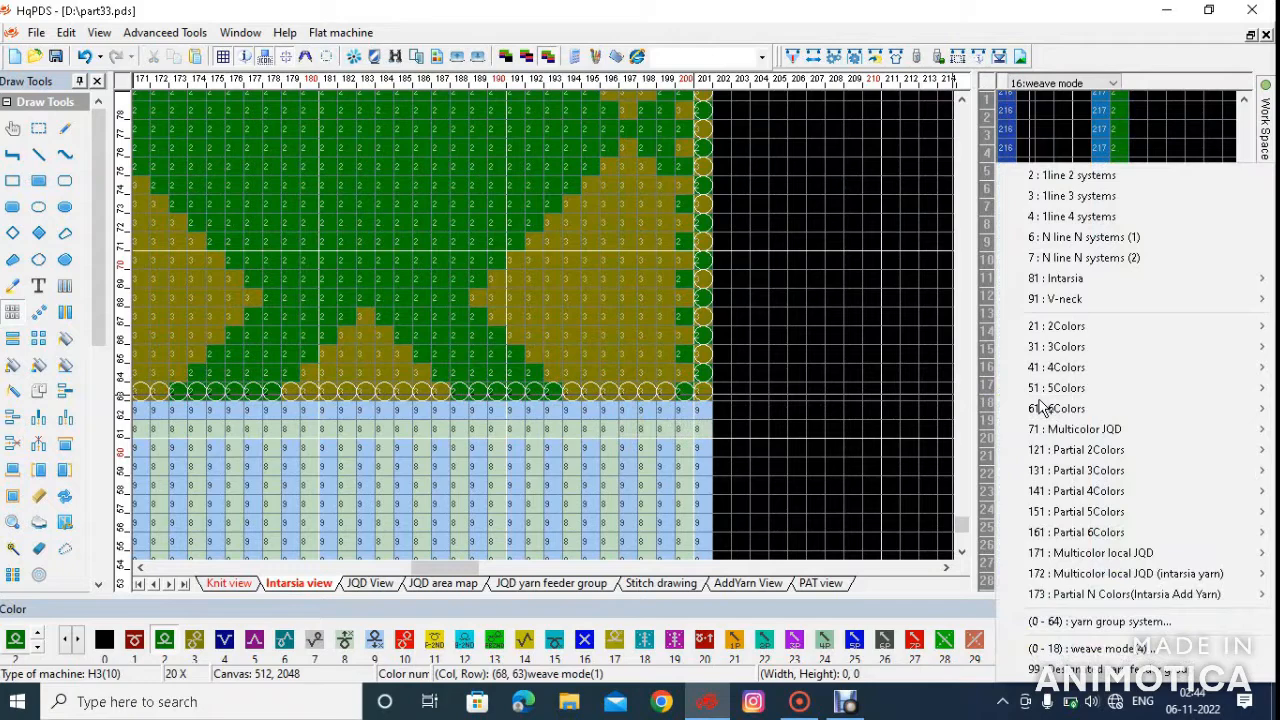
mouse_move(1057, 346)
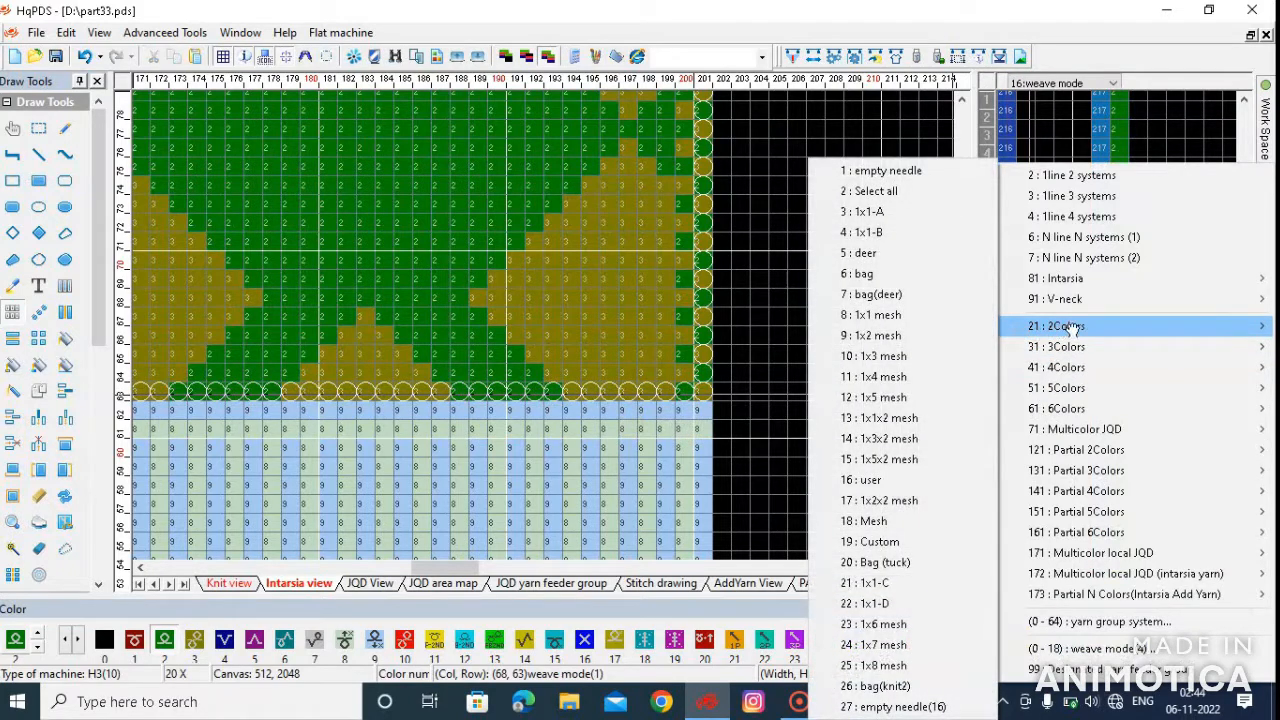
left_click(880, 522)
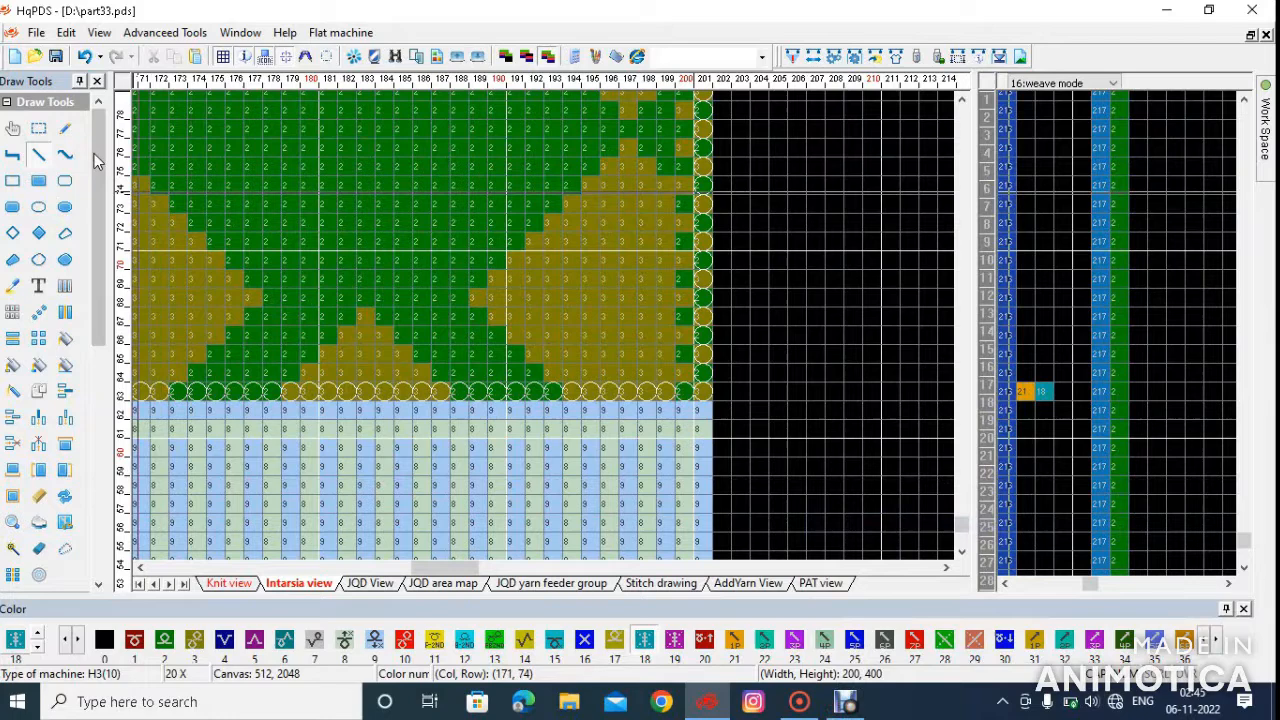
left_click(68, 130)
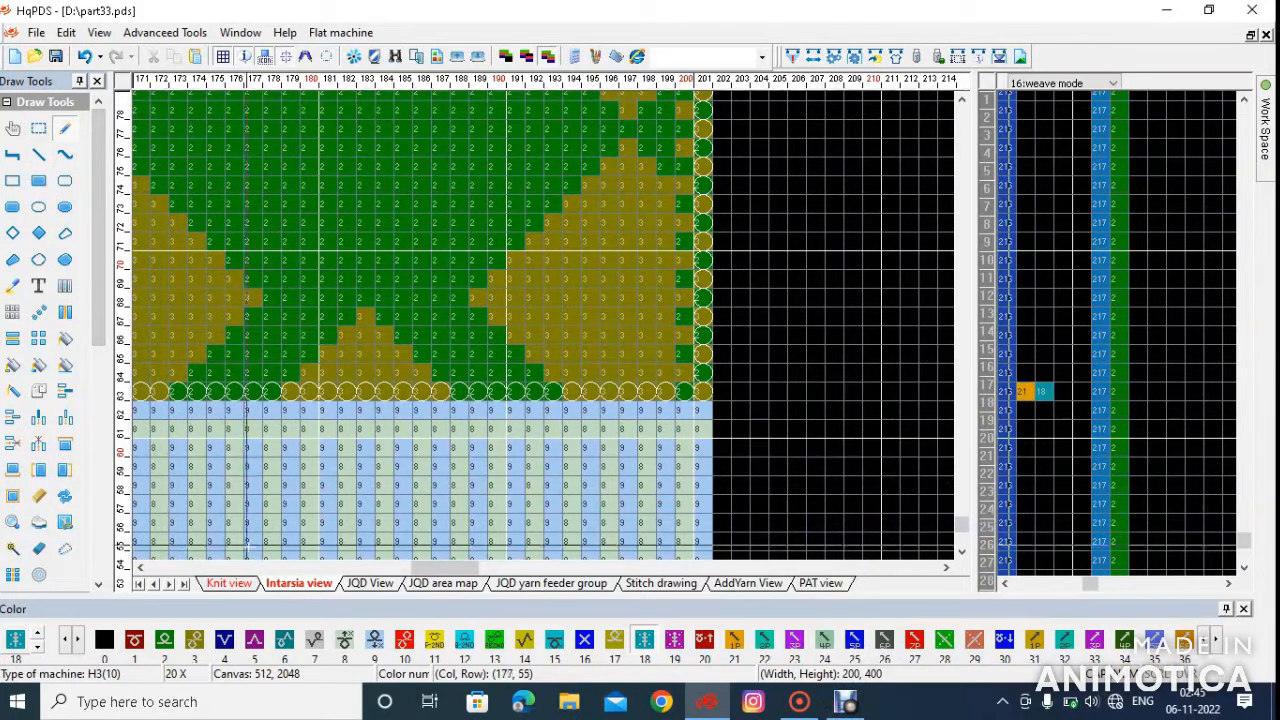
left_click(137, 641)
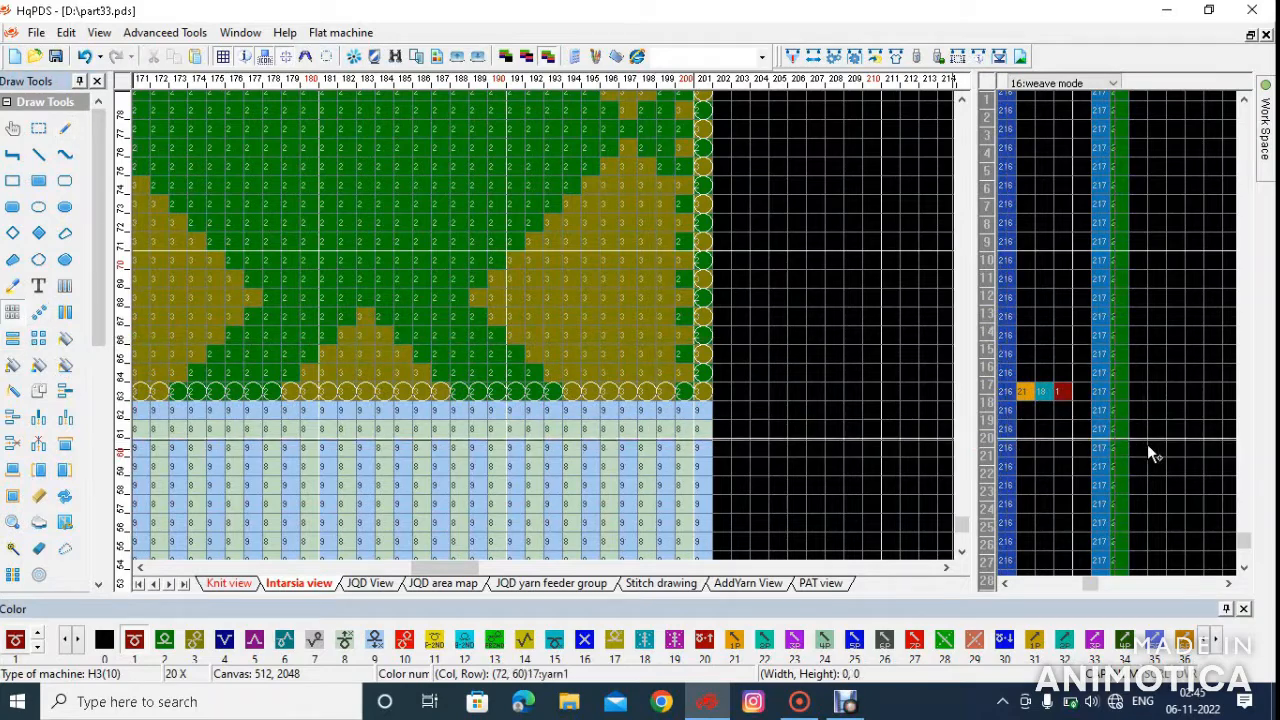
Matrix-copy the weave mode values 21, 18 and 1 from row 63 up to the body's top row 462
left_click_drag(1031, 397, 1060, 262)
scroll(549, 323, "down", 5)
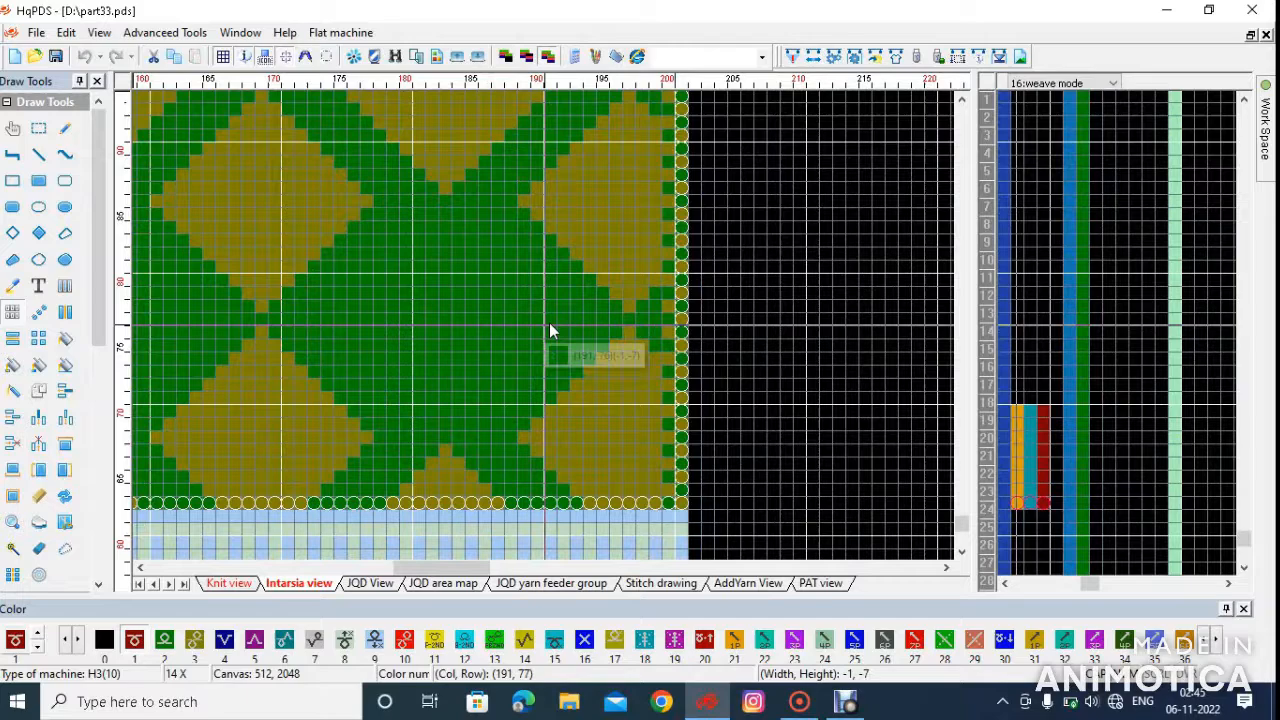
scroll(497, 410, "down", 2)
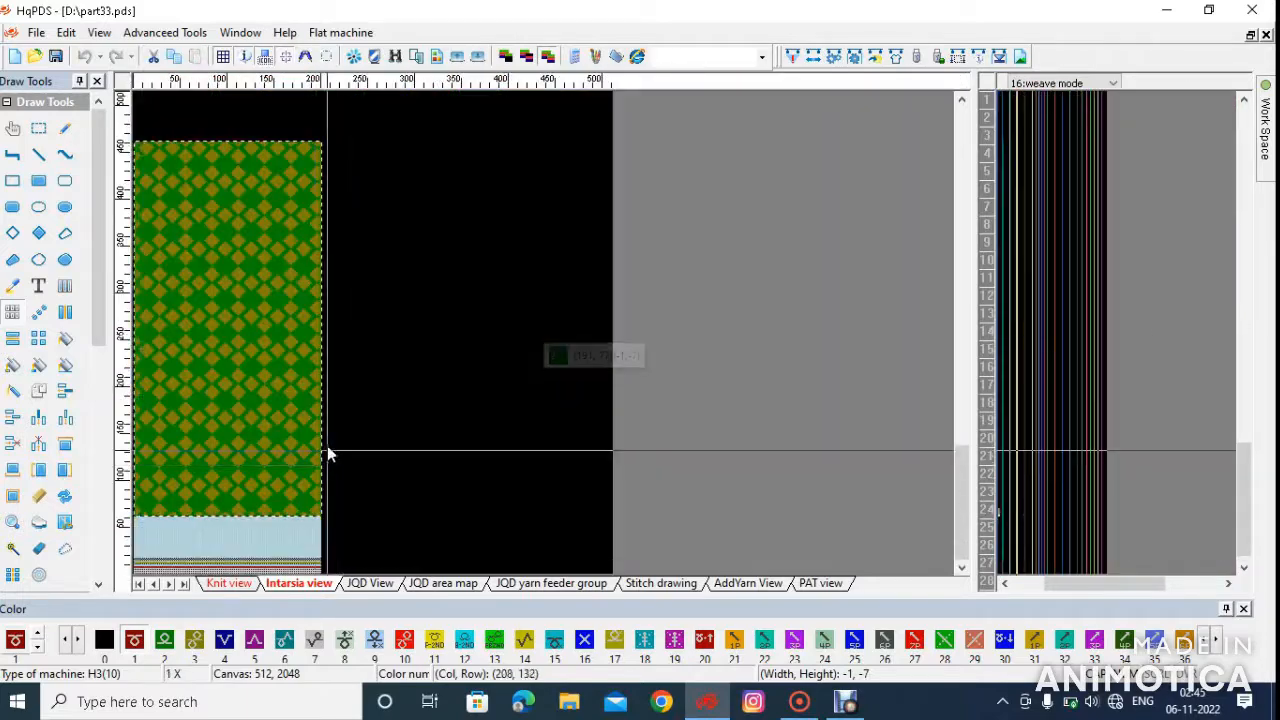
scroll(548, 325, "up", 4)
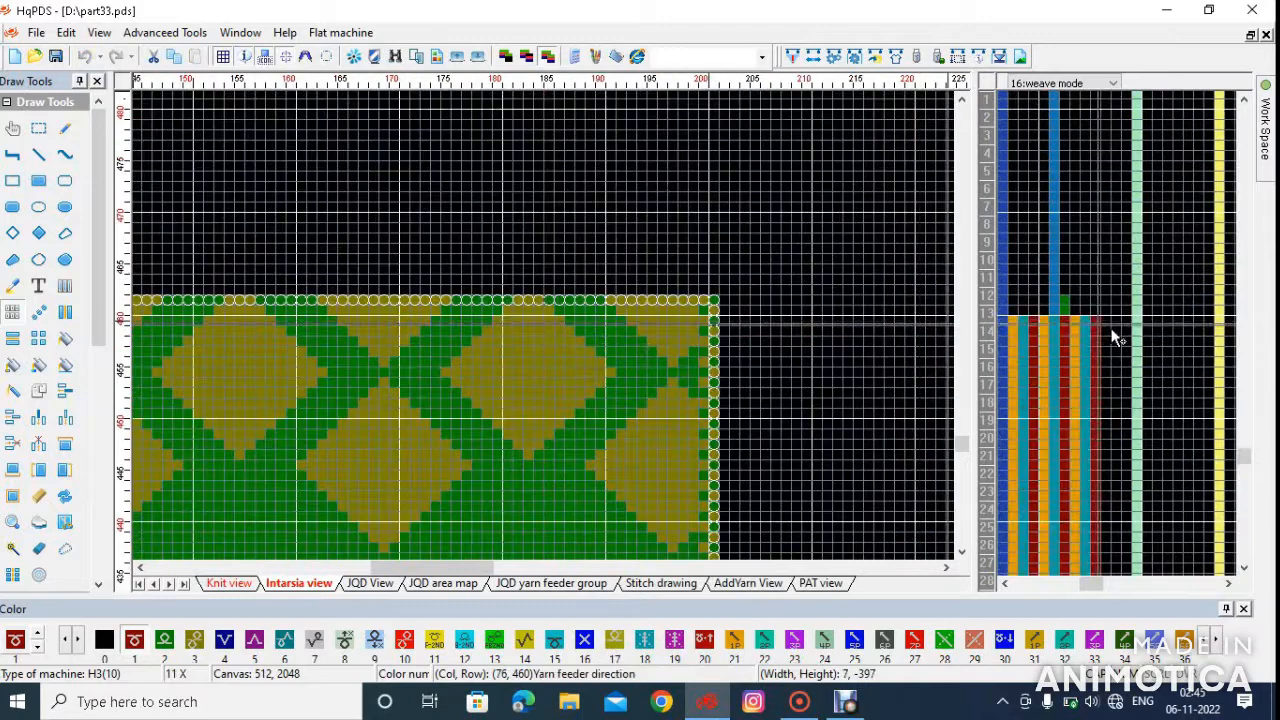
left_click(1020, 311)
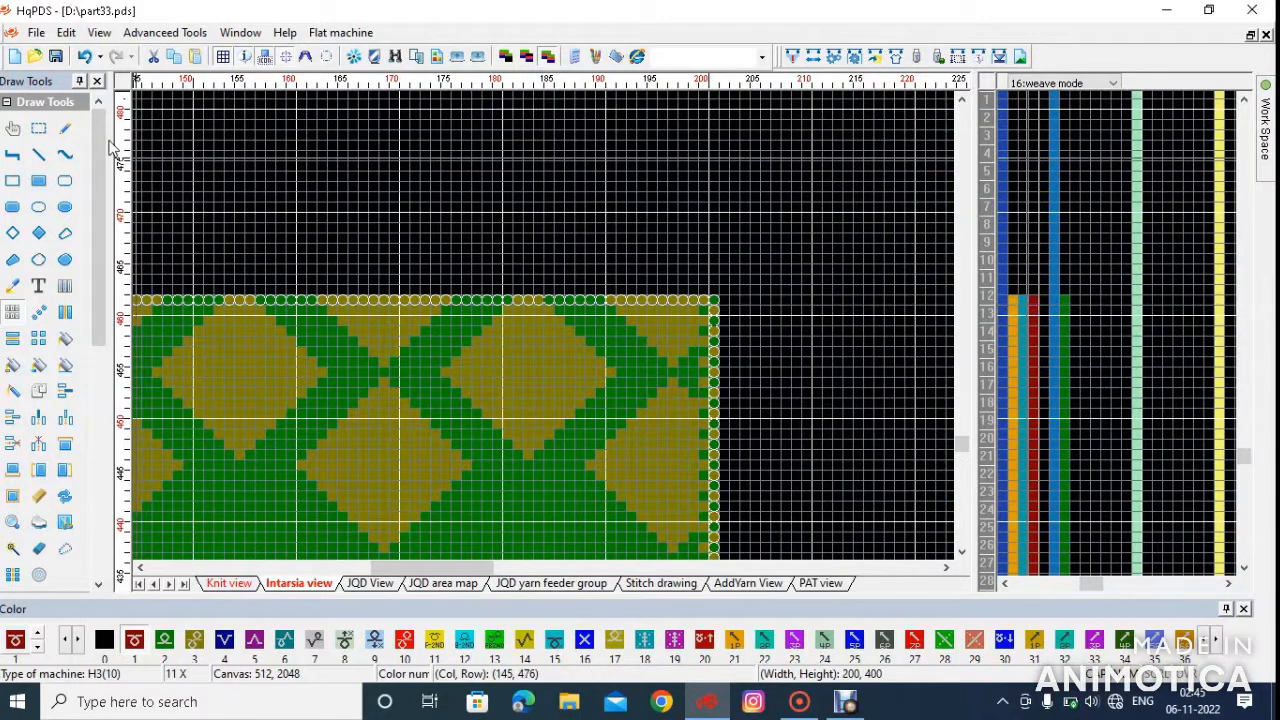
Select the diamond body, 201 columns by 400 rows, and copy it to the Knit view, then show that view
left_click_drag(683, 227, 155, 254)
scroll(528, 340, "down", 5)
scroll(330, 353, "up", 1)
scroll(330, 353, "down", 1)
scroll(170, 358, "down", 1)
scroll(146, 342, "up", 5)
scroll(149, 346, "up", 2)
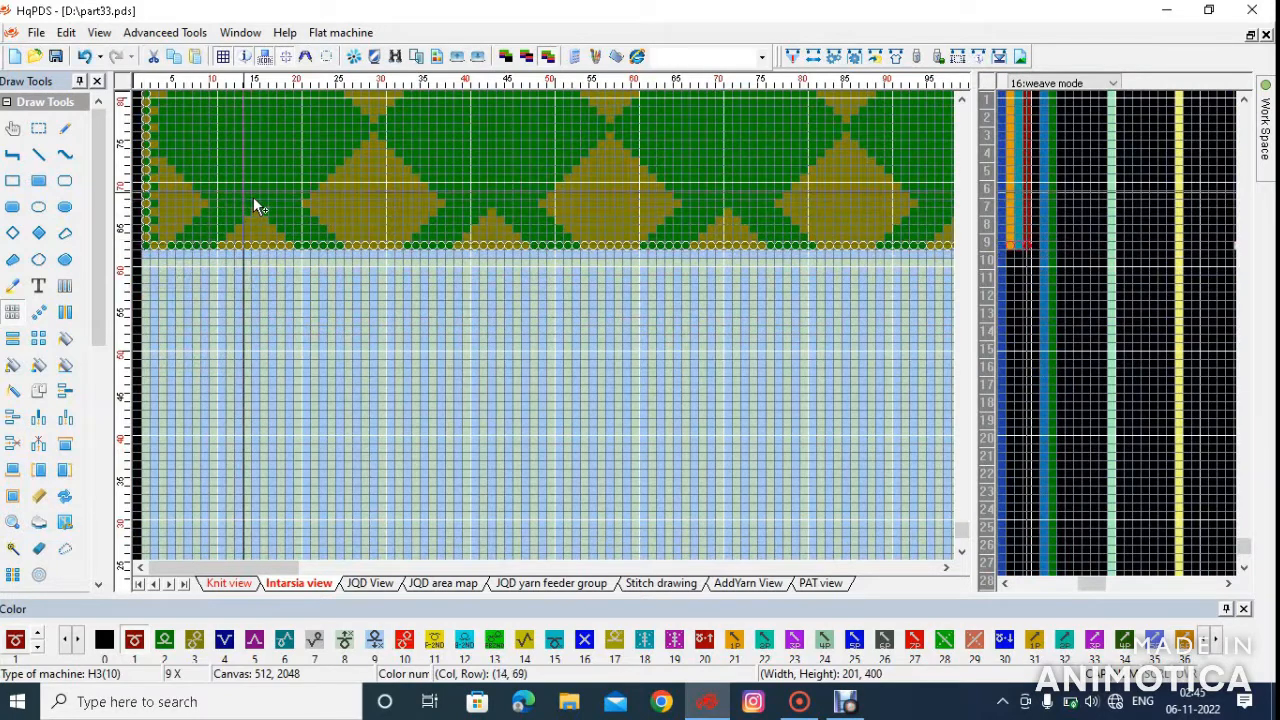
right_click(254, 201)
mouse_move(310, 446)
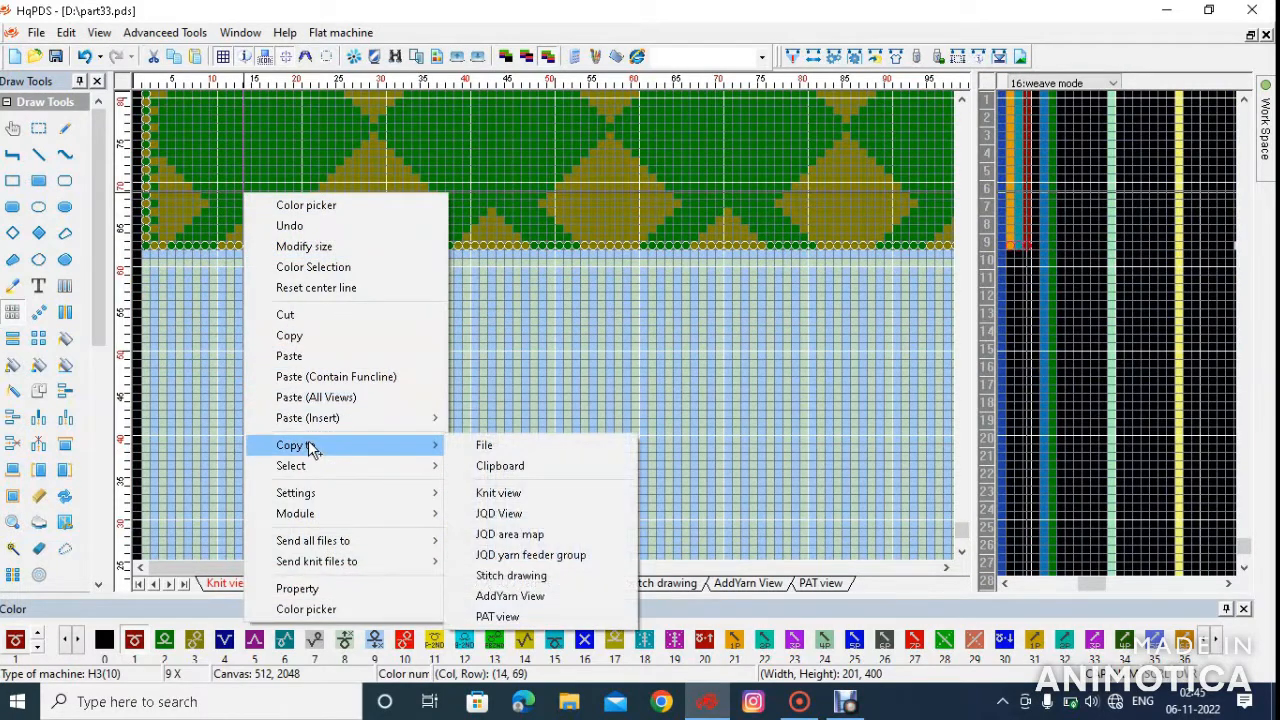
left_click(496, 494)
left_click(238, 584)
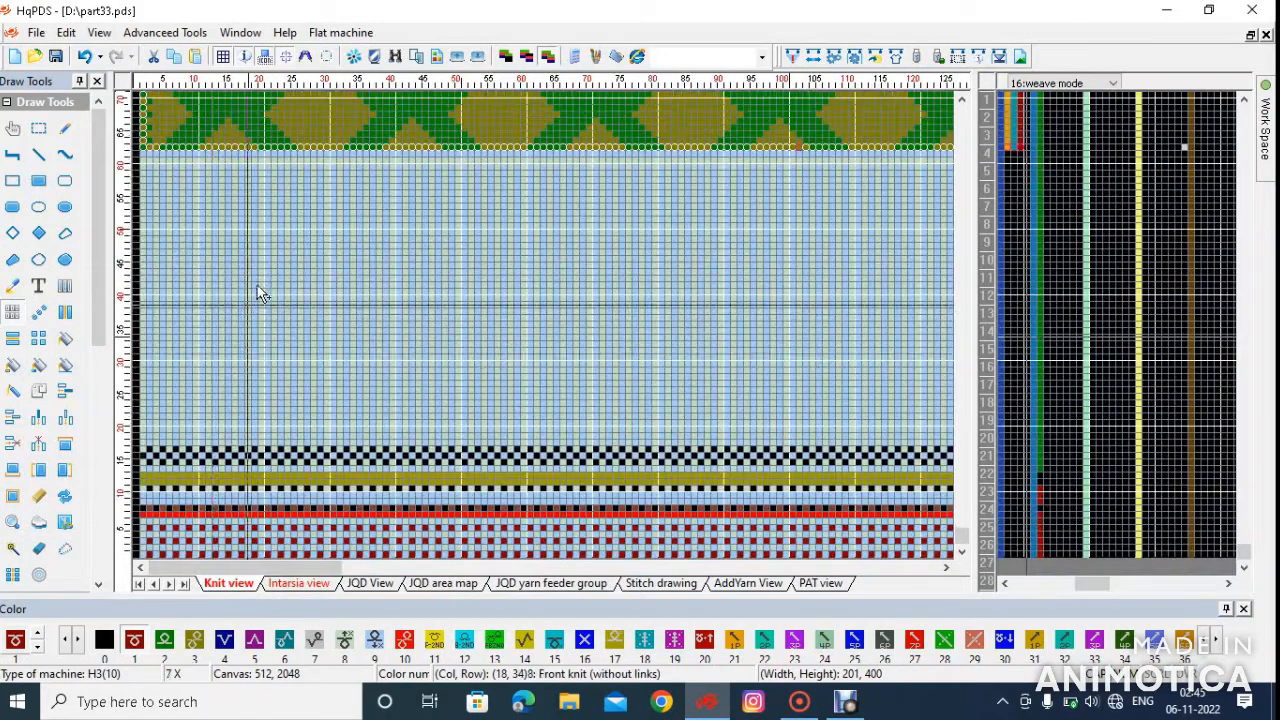
Replace color 2 with 1 and color 3 with 8 across the diamond body in the Knit view
scroll(190, 440, "down", 3)
scroll(189, 391, "up", 4)
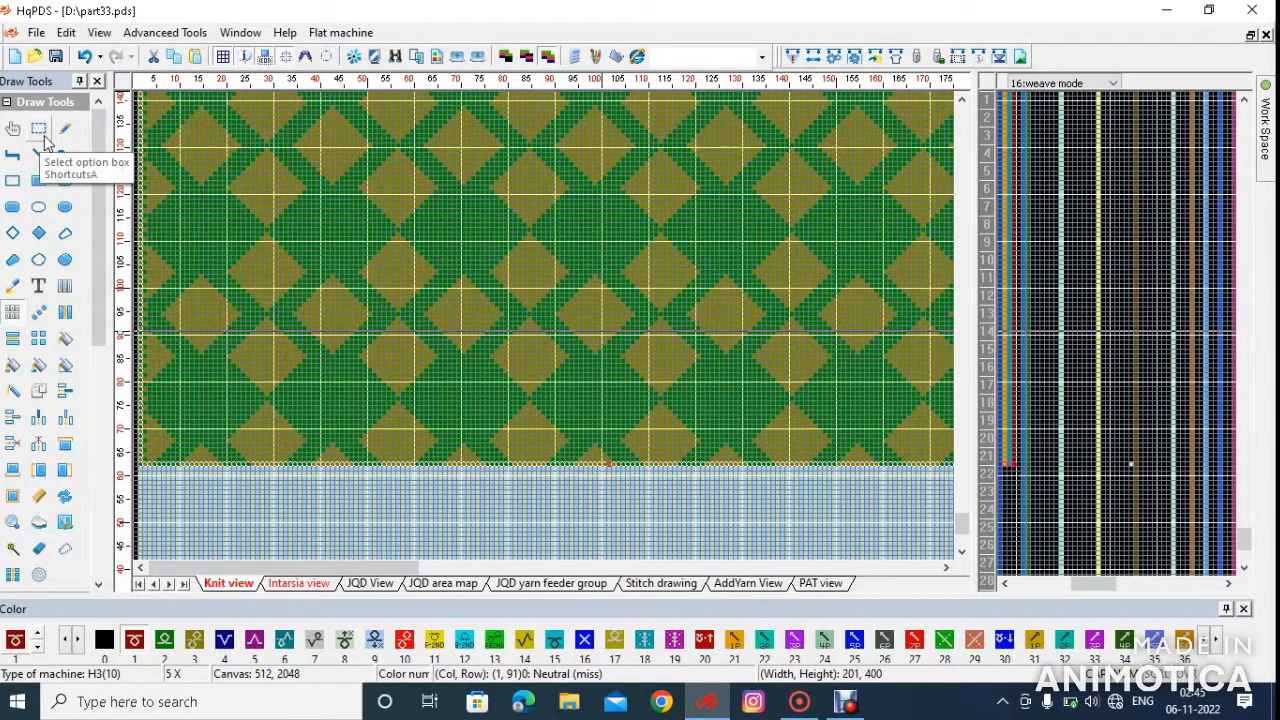
left_click(302, 229)
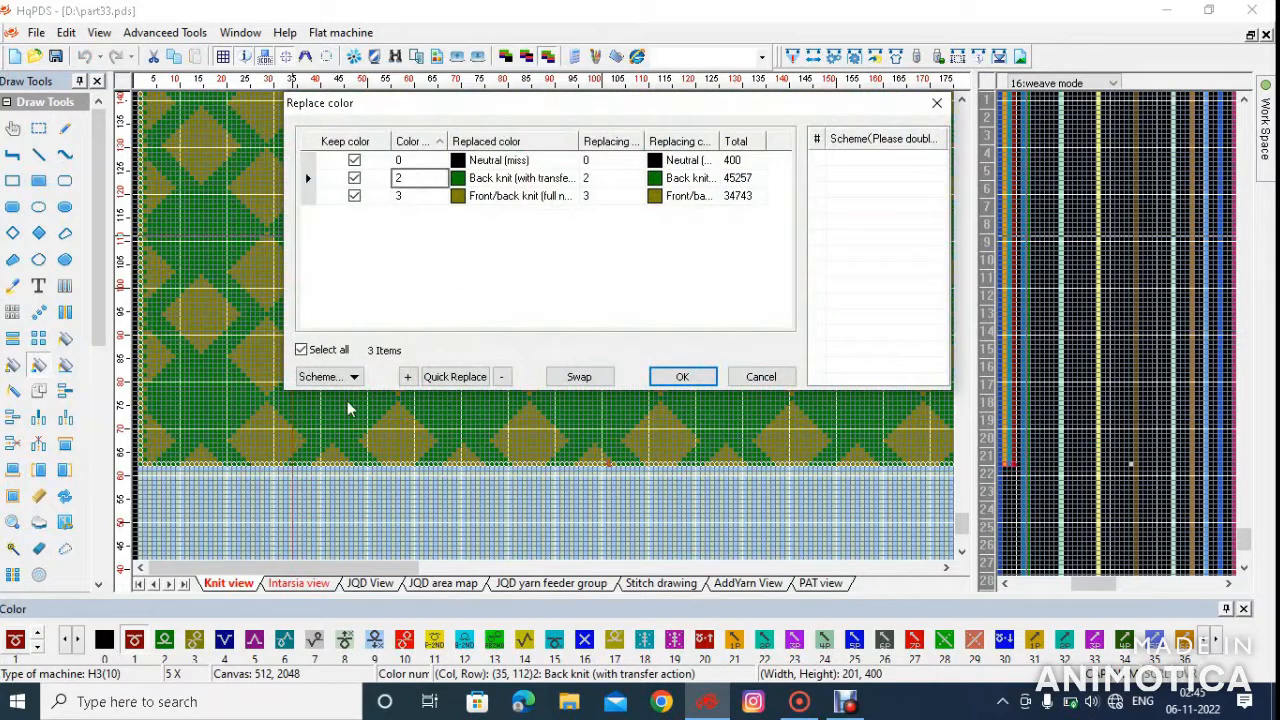
left_click(137, 636)
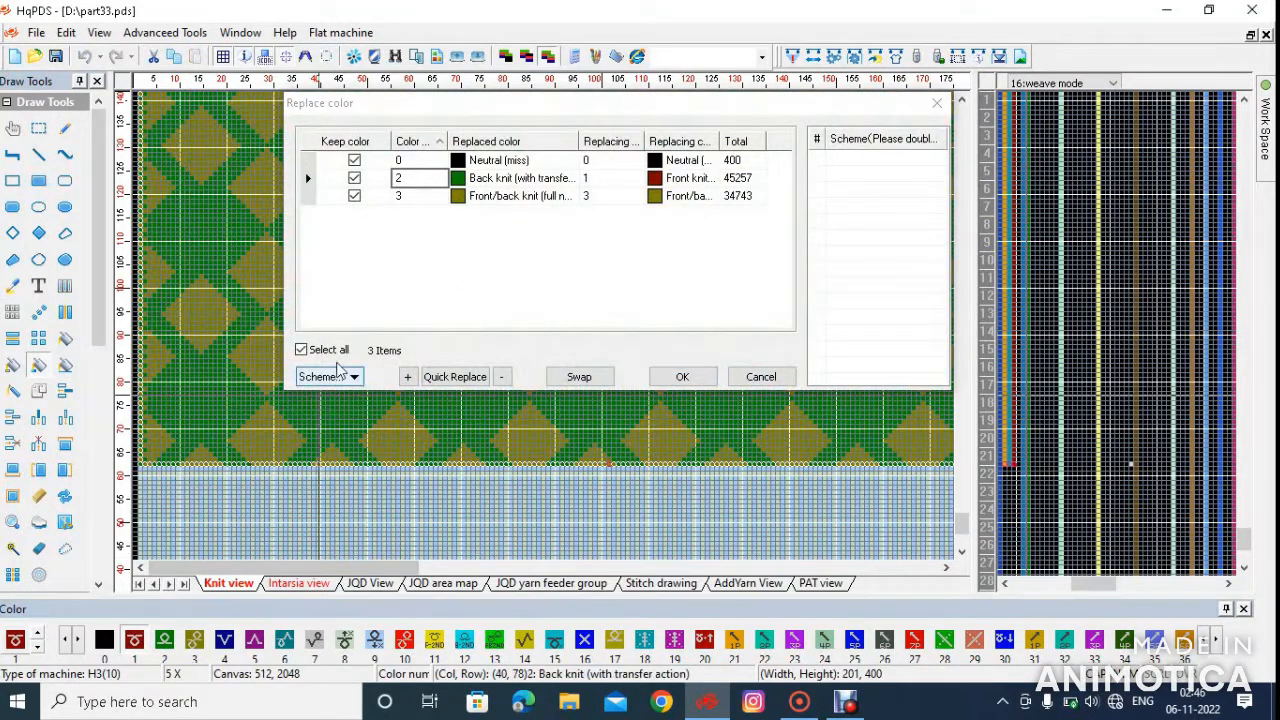
left_click(424, 197)
left_click(347, 656)
left_click(682, 377)
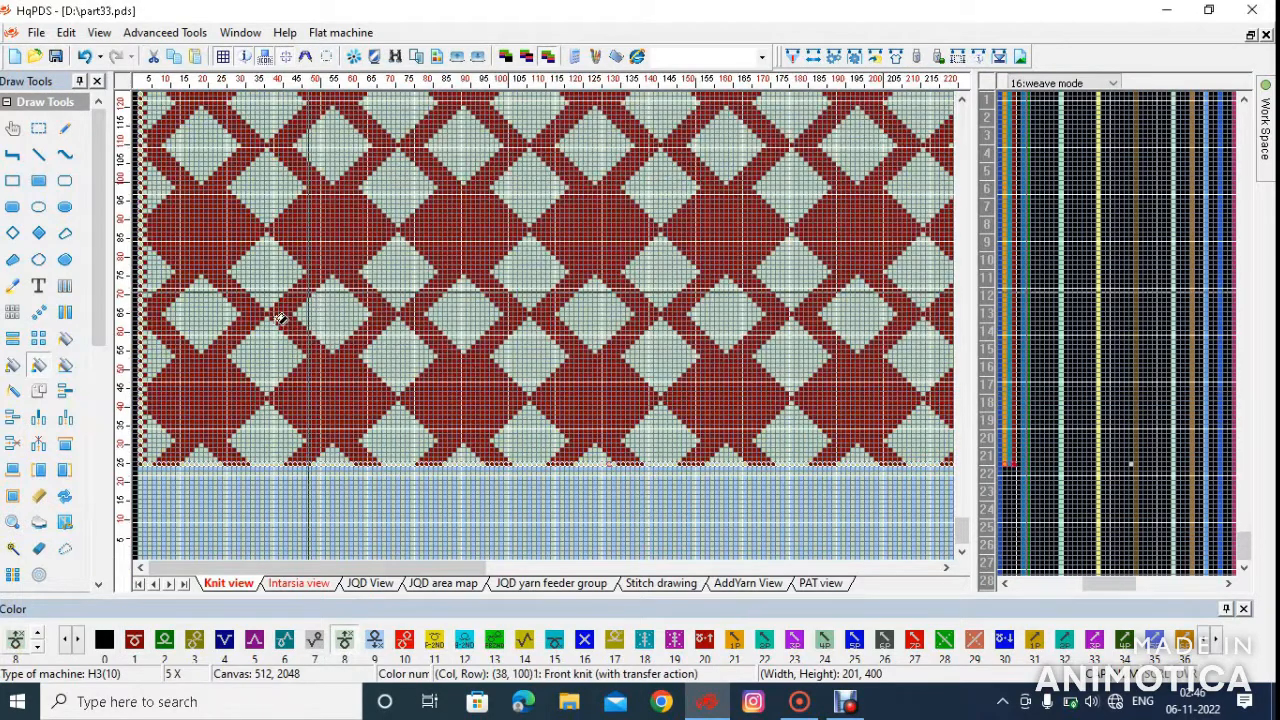
Return to the Intarsia view and fill the yarn1 setting of rows 14 to 62 with color 6
scroll(275, 323, "down", 3)
scroll(170, 480, "up", 2)
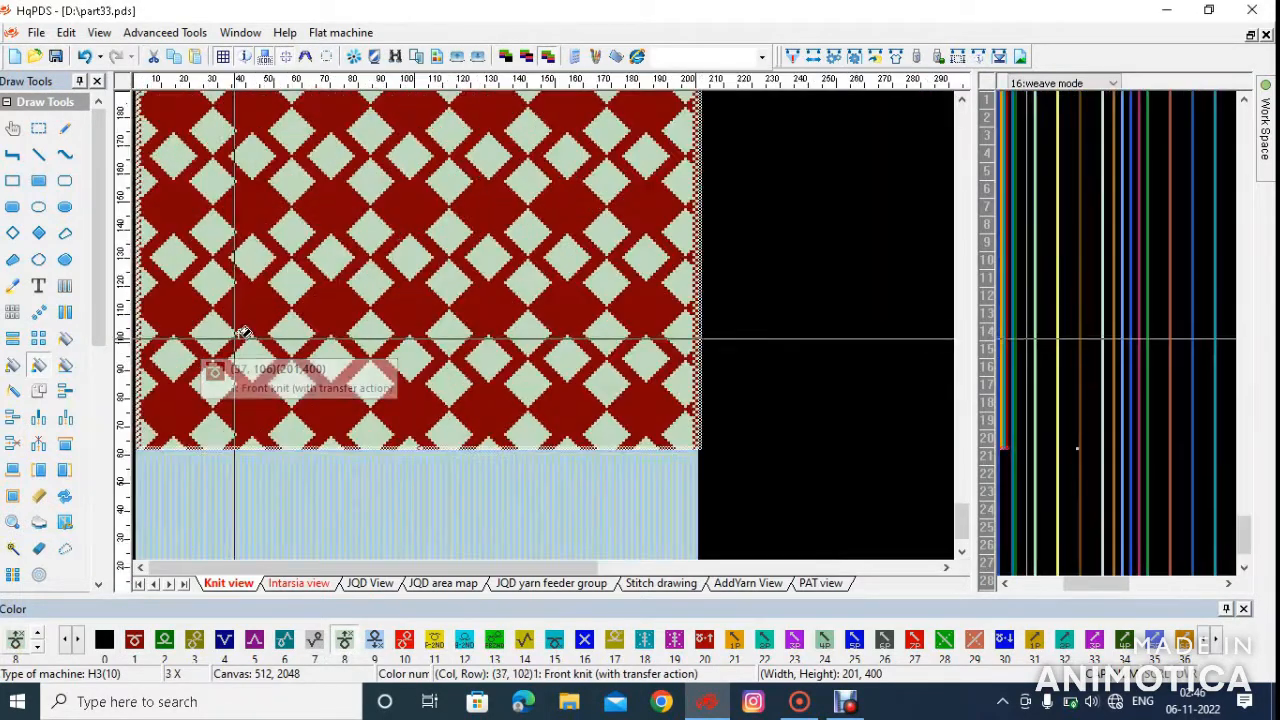
scroll(176, 472, "down", 2)
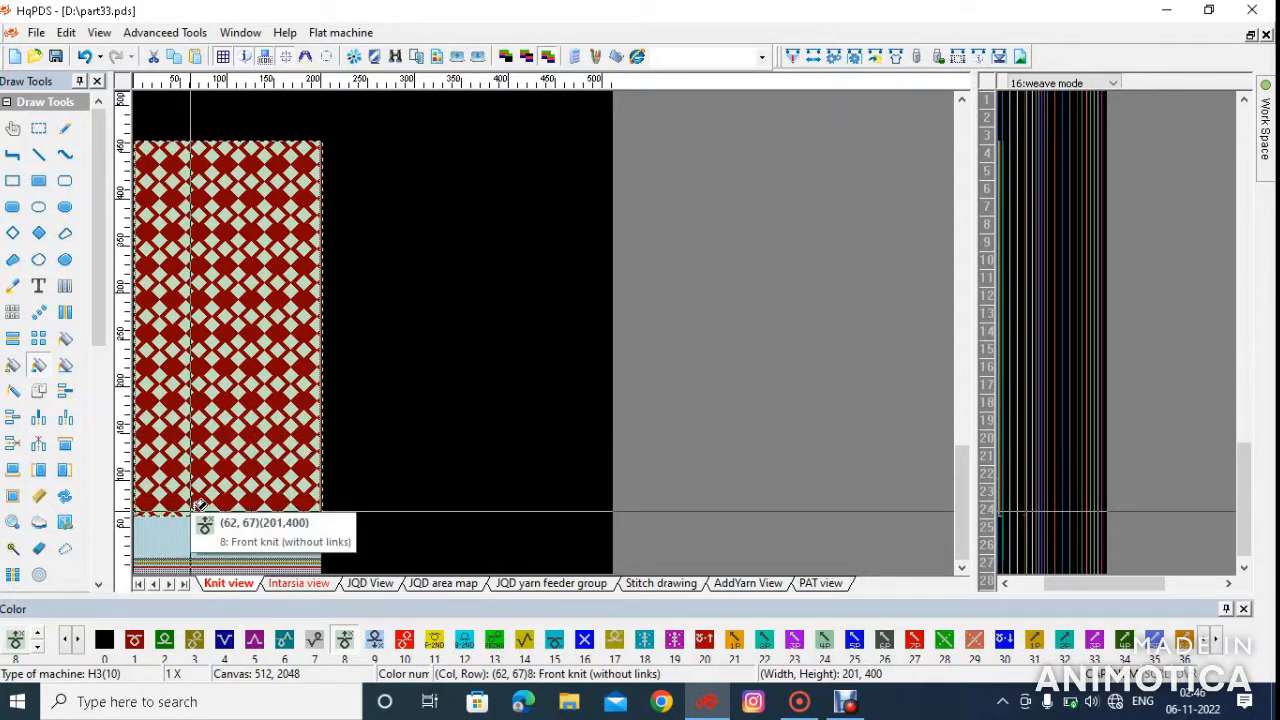
scroll(191, 511, "up", 1)
scroll(255, 425, "up", 1)
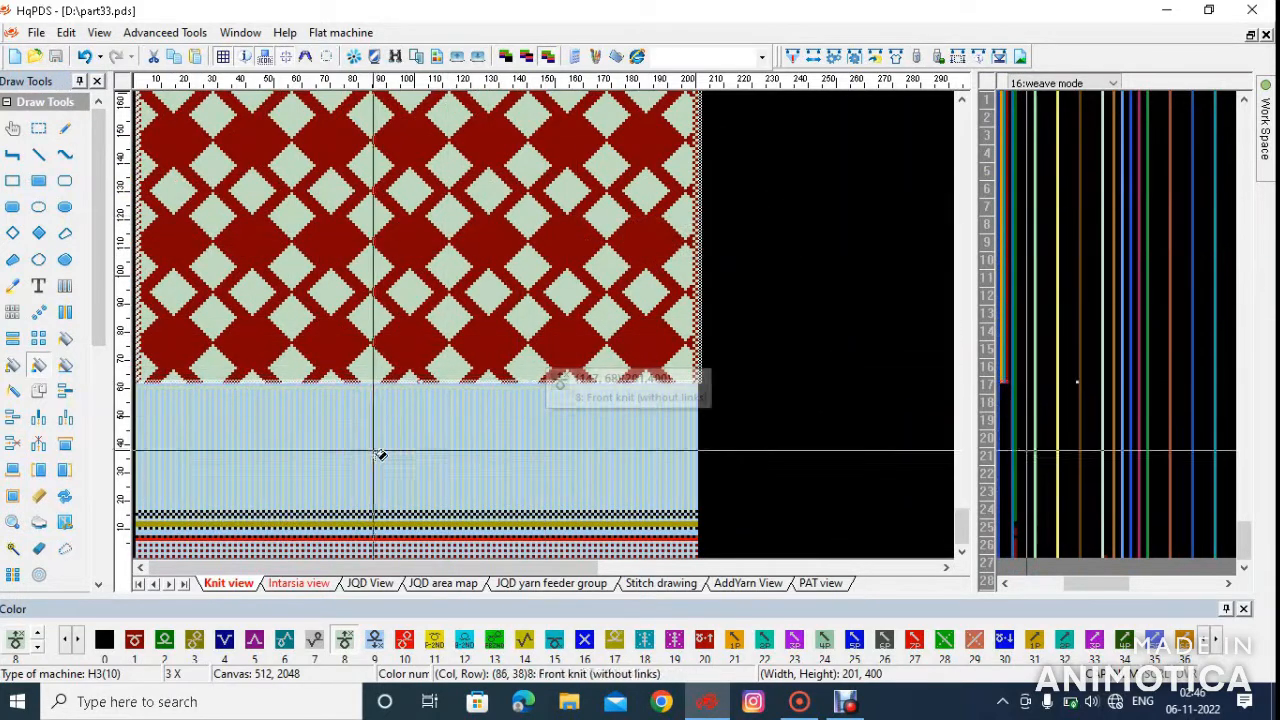
left_click(323, 588)
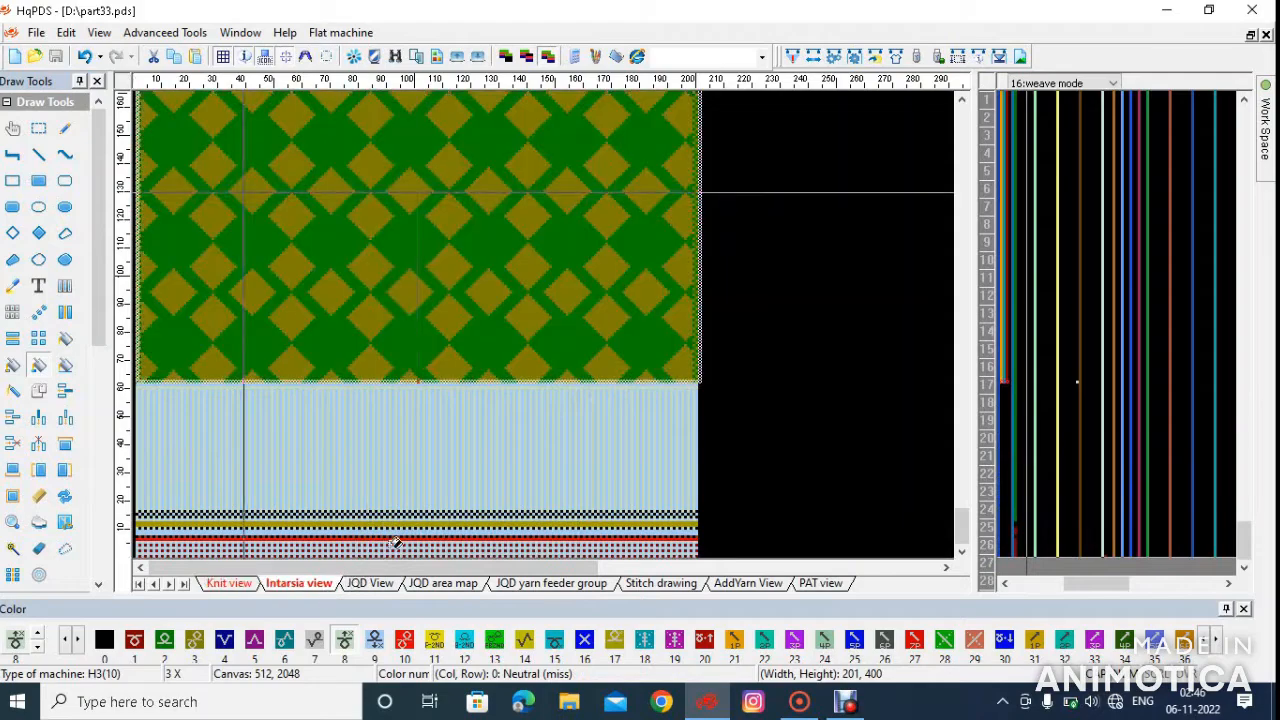
scroll(440, 500, "up", 4)
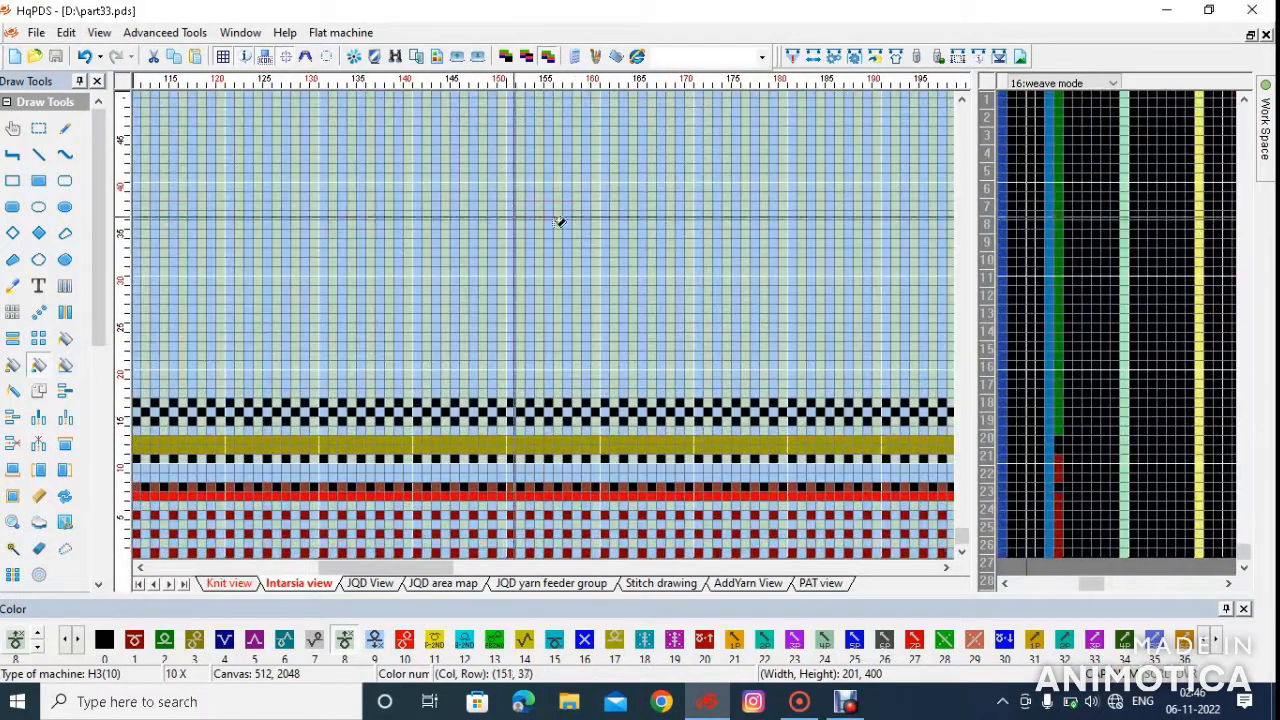
scroll(560, 330, "up", 1)
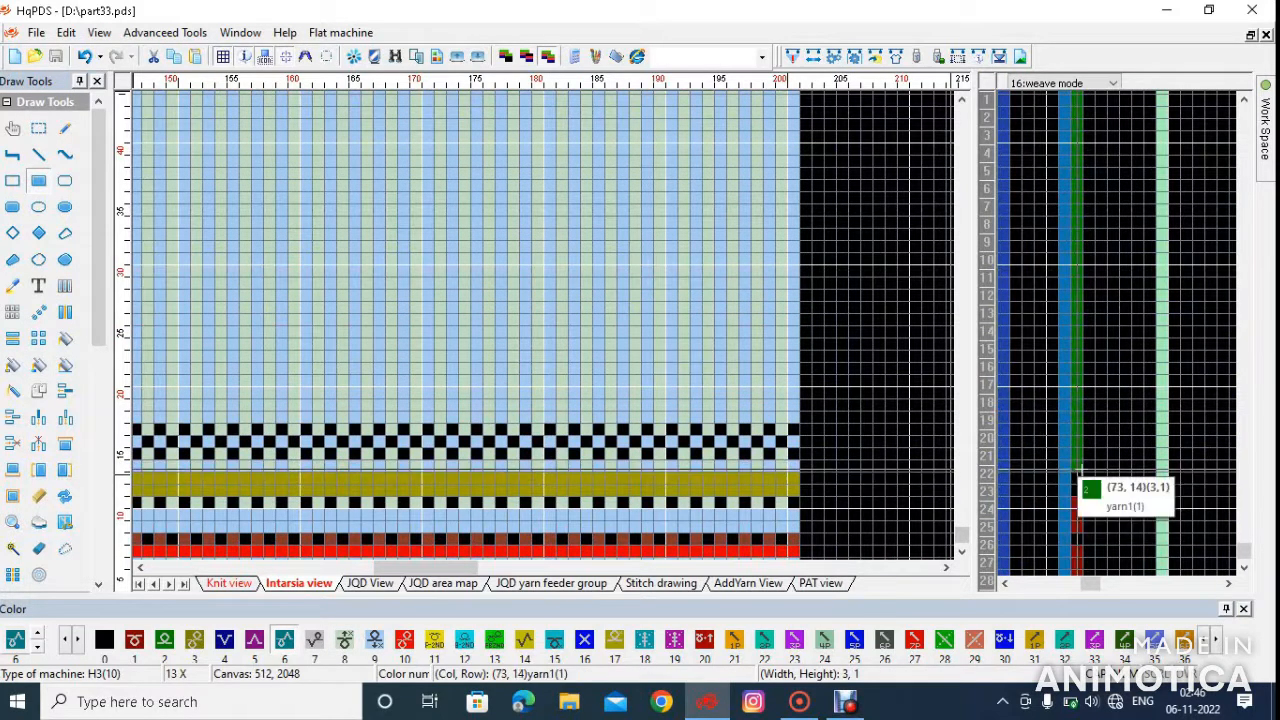
mouse_move(1052, 468)
left_mouse_down()
mouse_move(1031, 328)
mouse_move(1016, 320)
left_mouse_up()
scroll(708, 233, "down", 2)
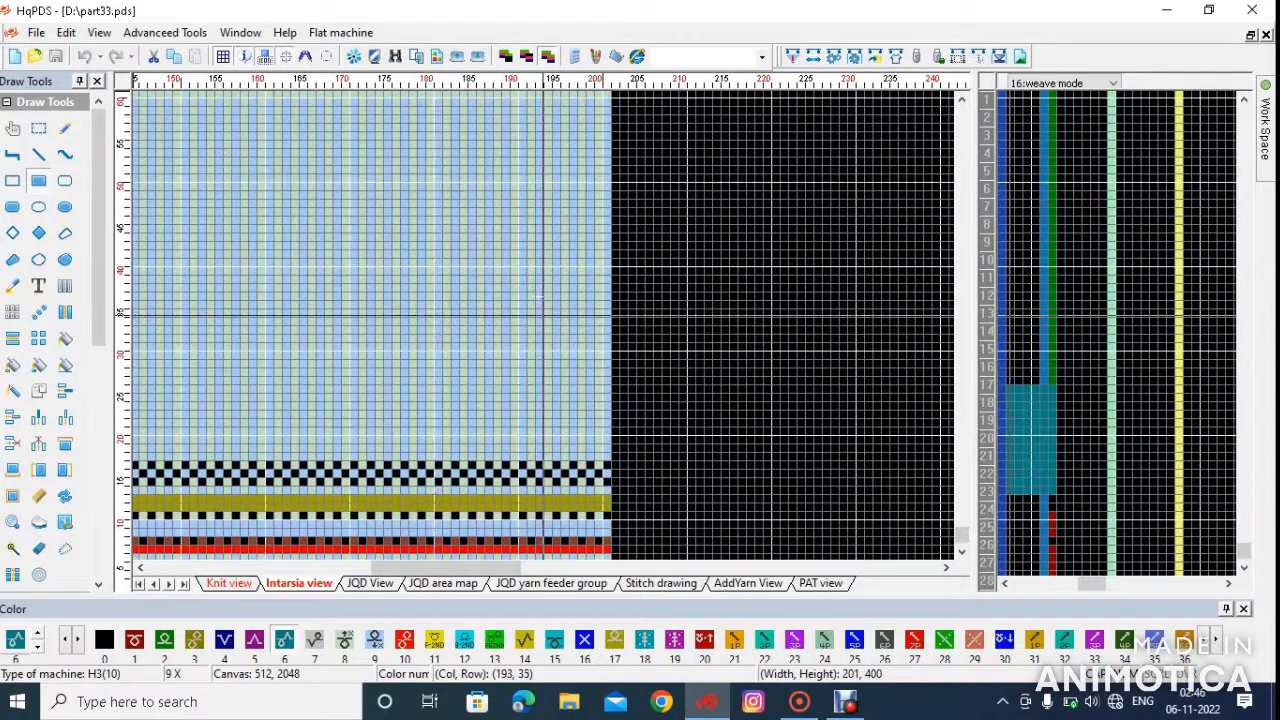
scroll(440, 183, "up", 1)
scroll(663, 256, "up", 1)
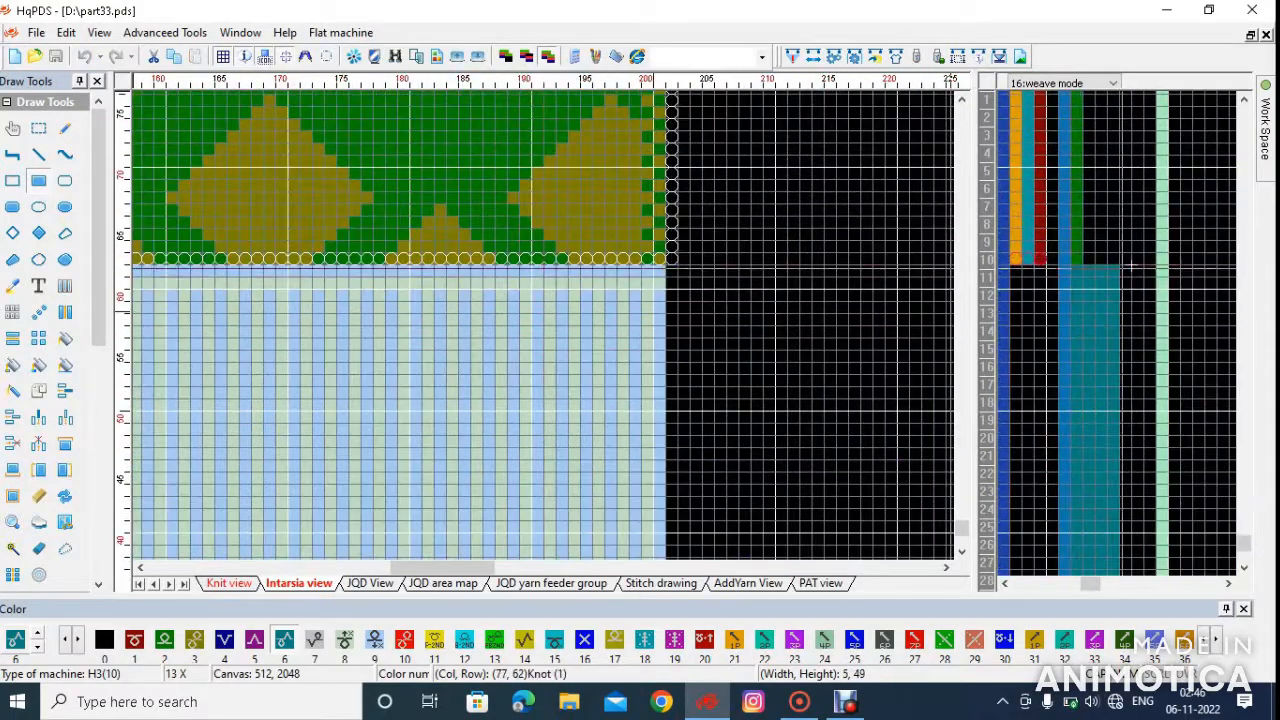
left_click_drag(1073, 271, 1083, 273)
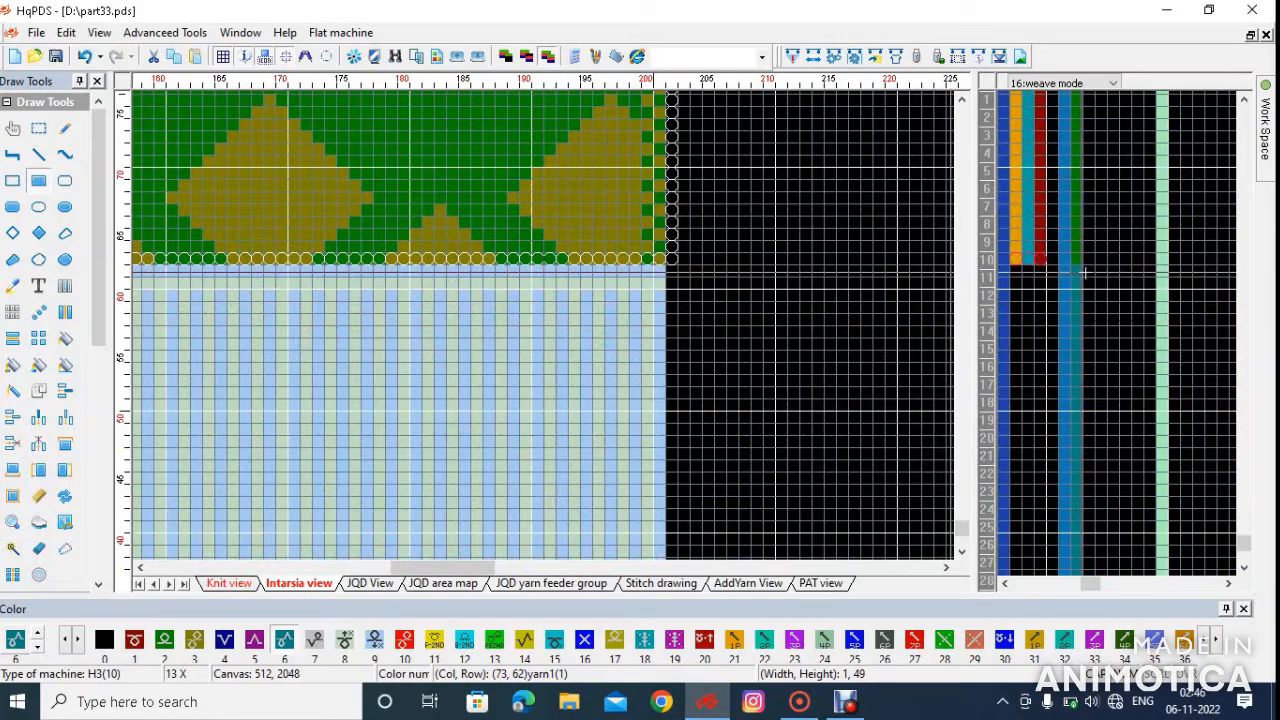
Mark row 16 of the transition rows across the pattern and set yarn1 for rows 16 and 17 to color 8
scroll(680, 315, "down", 5)
scroll(548, 338, "up", 6)
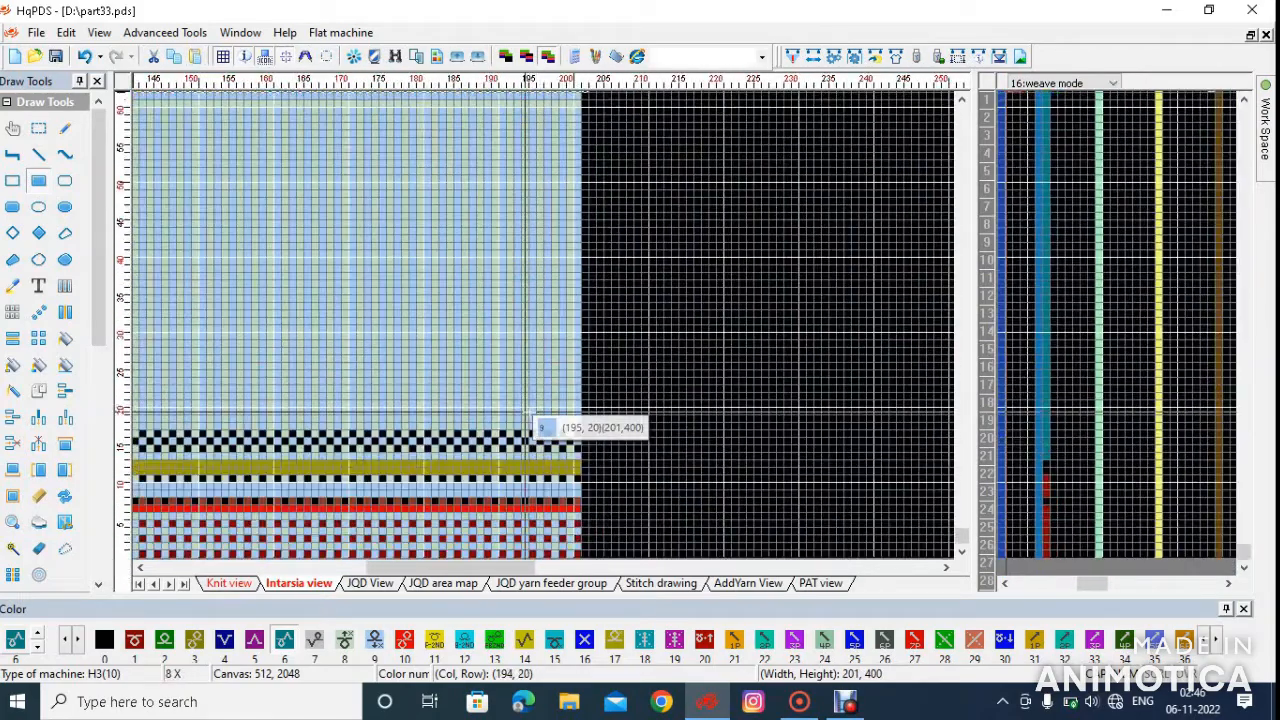
scroll(548, 330, "up", 1)
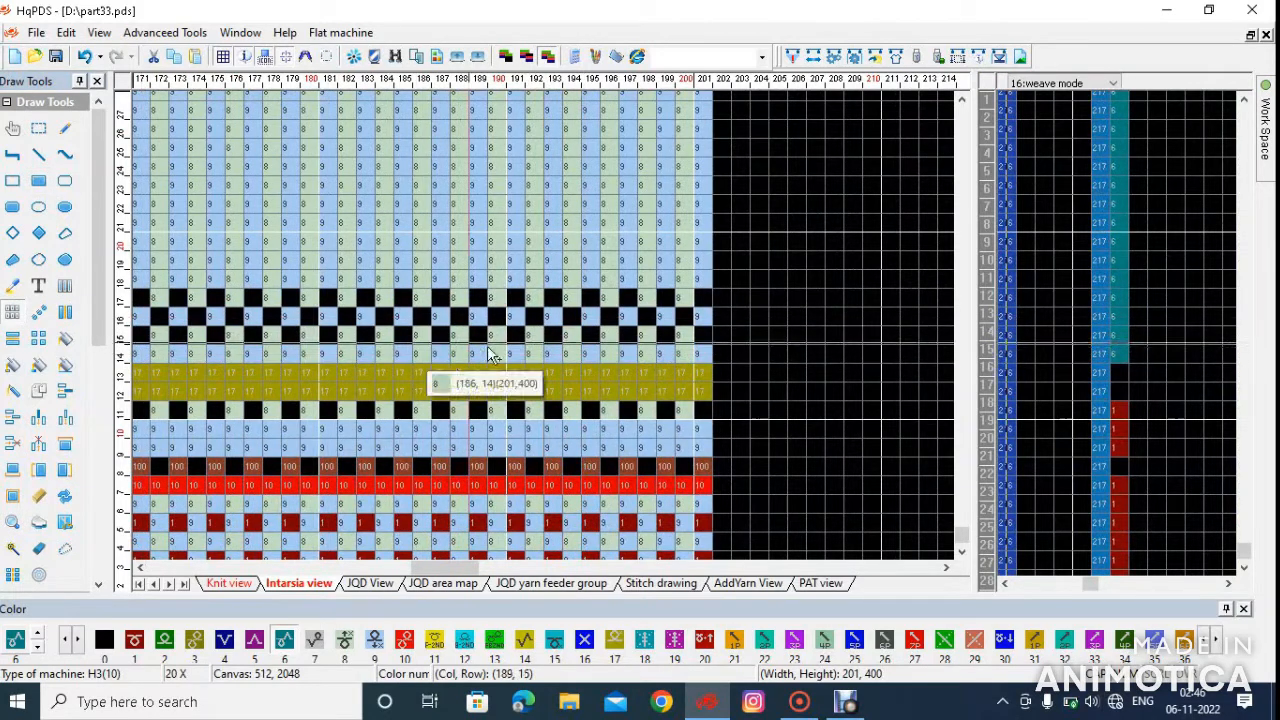
mouse_move(706, 318)
left_mouse_down()
mouse_move(432, 289)
mouse_move(176, 318)
left_mouse_up()
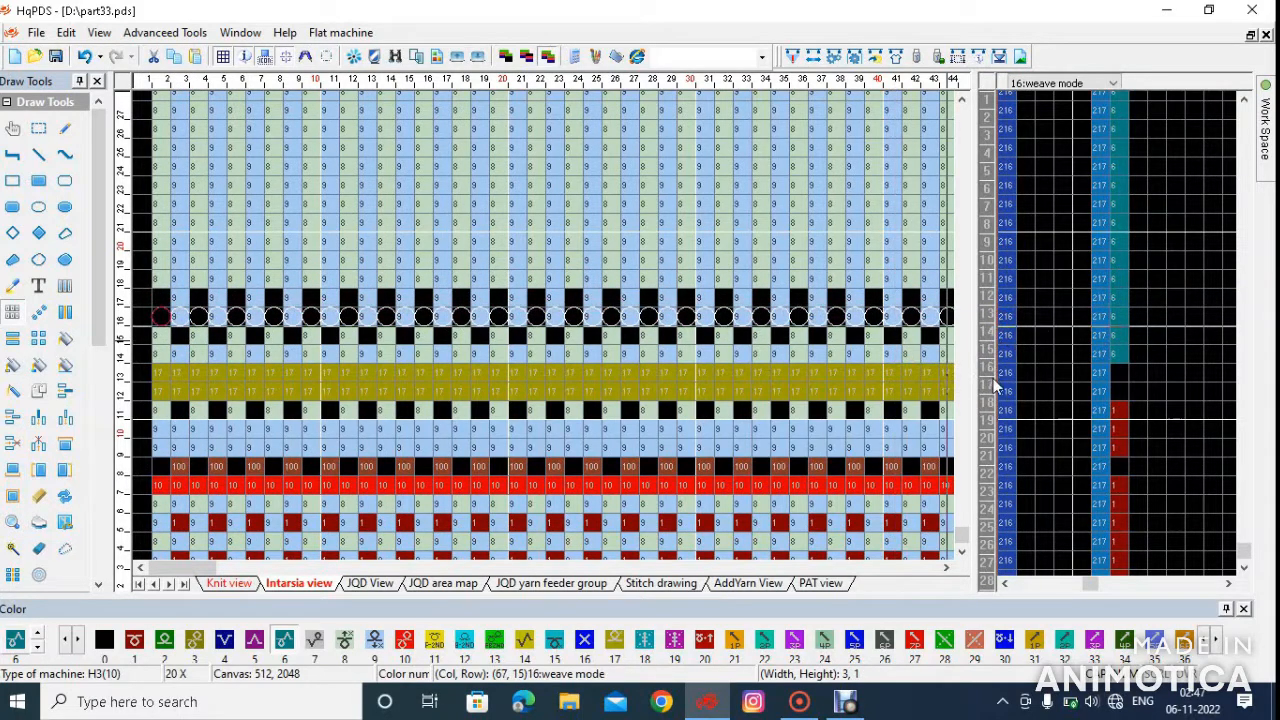
scroll(993, 380, "down", 1)
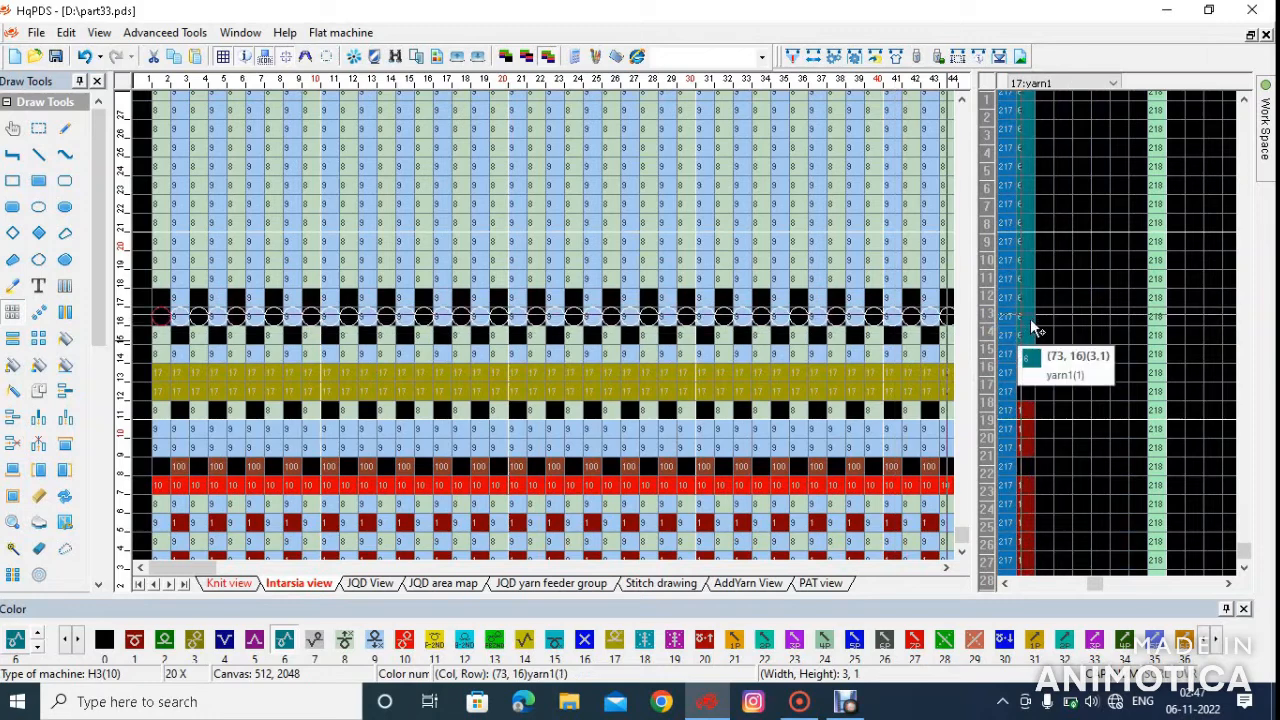
mouse_move(1265, 138)
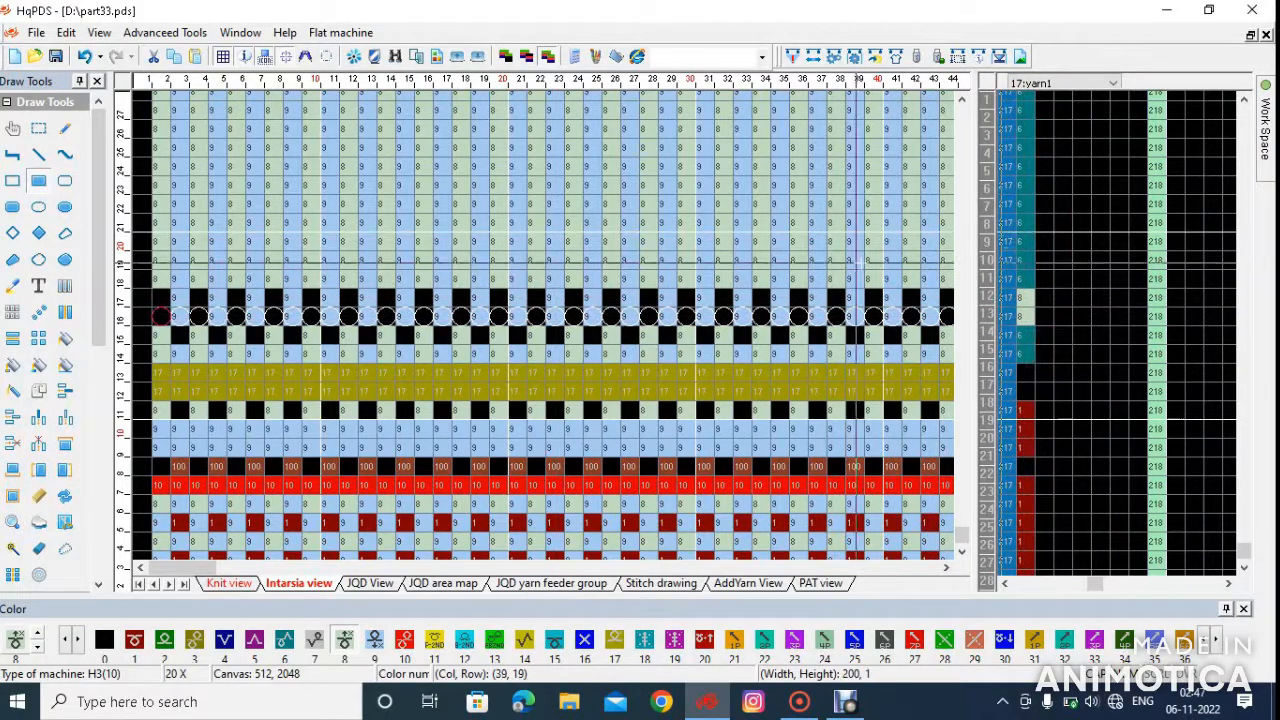
In the yarn feeder group settings, assign feeder 2 to both sides of row 1 group 3 and feeder 3 to both sides of group 2
scroll(1029, 292, "down", 2)
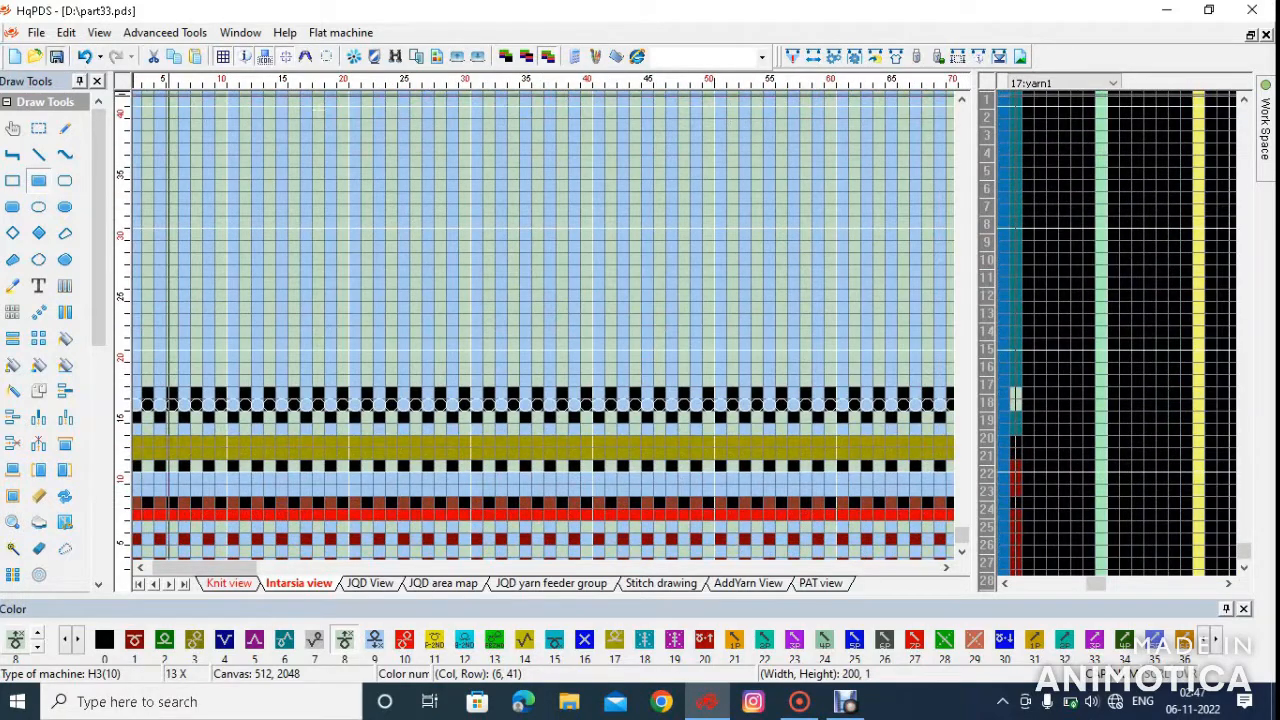
scroll(335, 346, "down", 5)
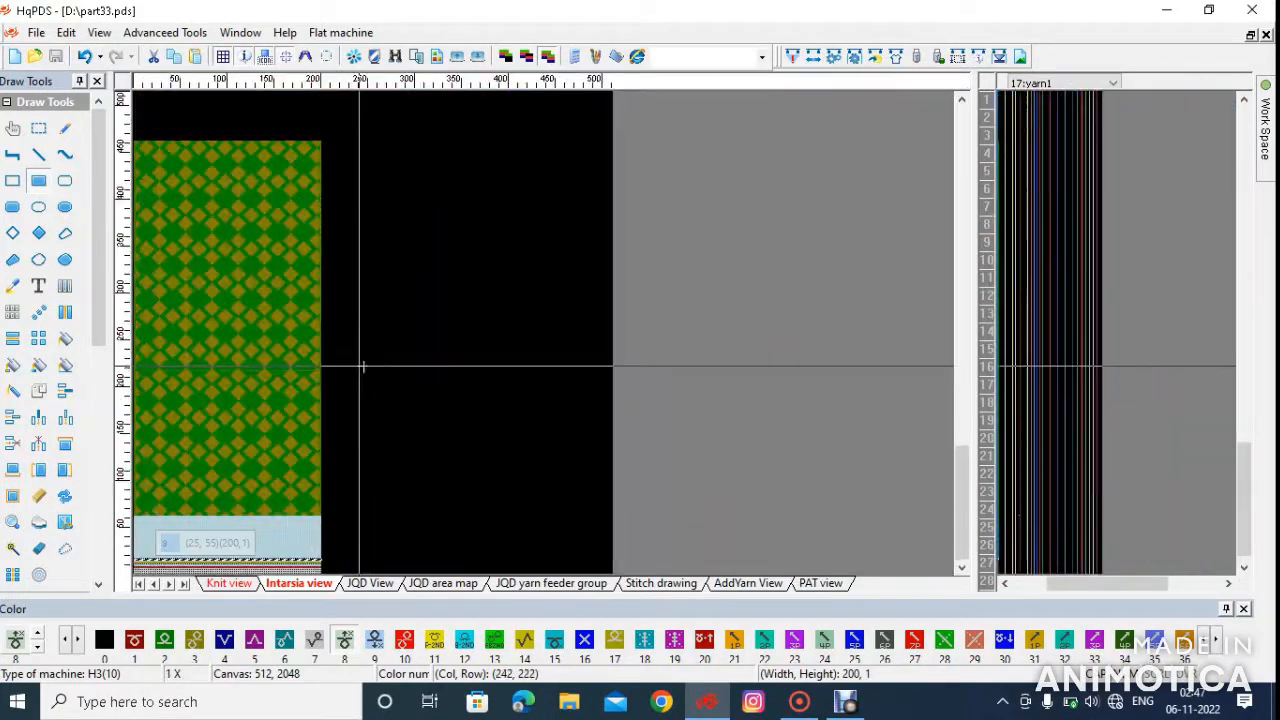
left_click(835, 57)
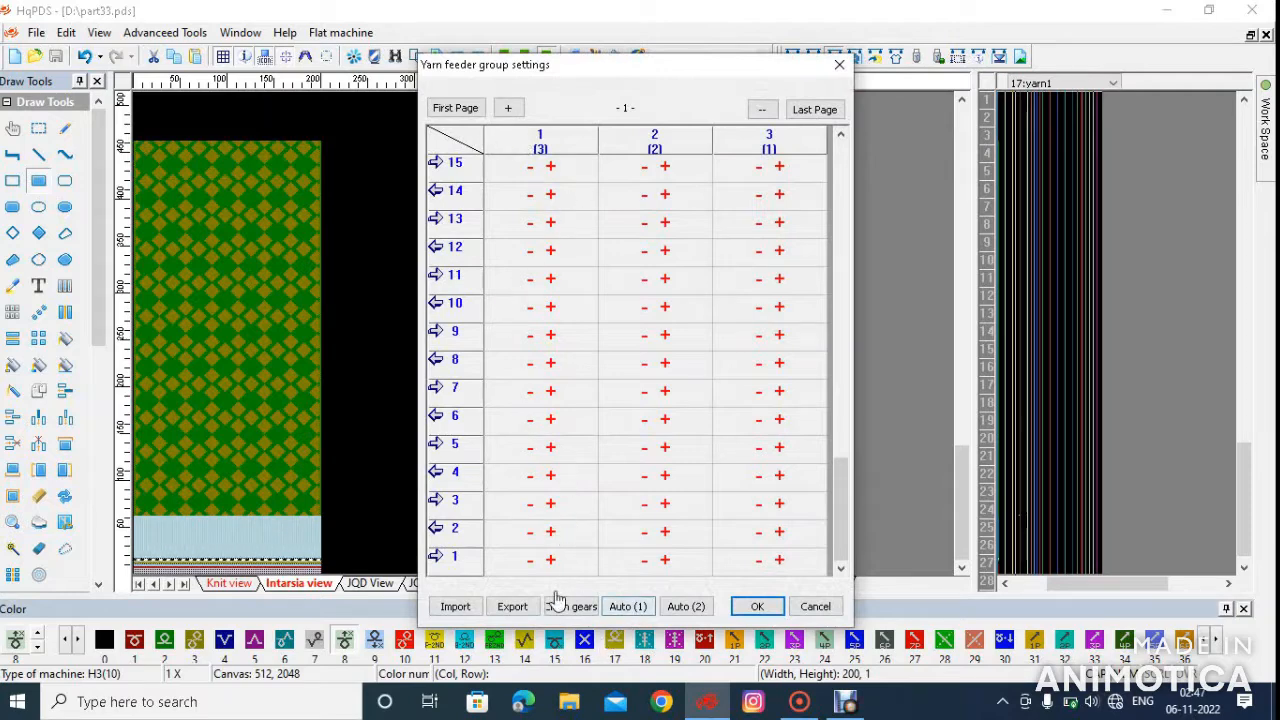
left_click(778, 562)
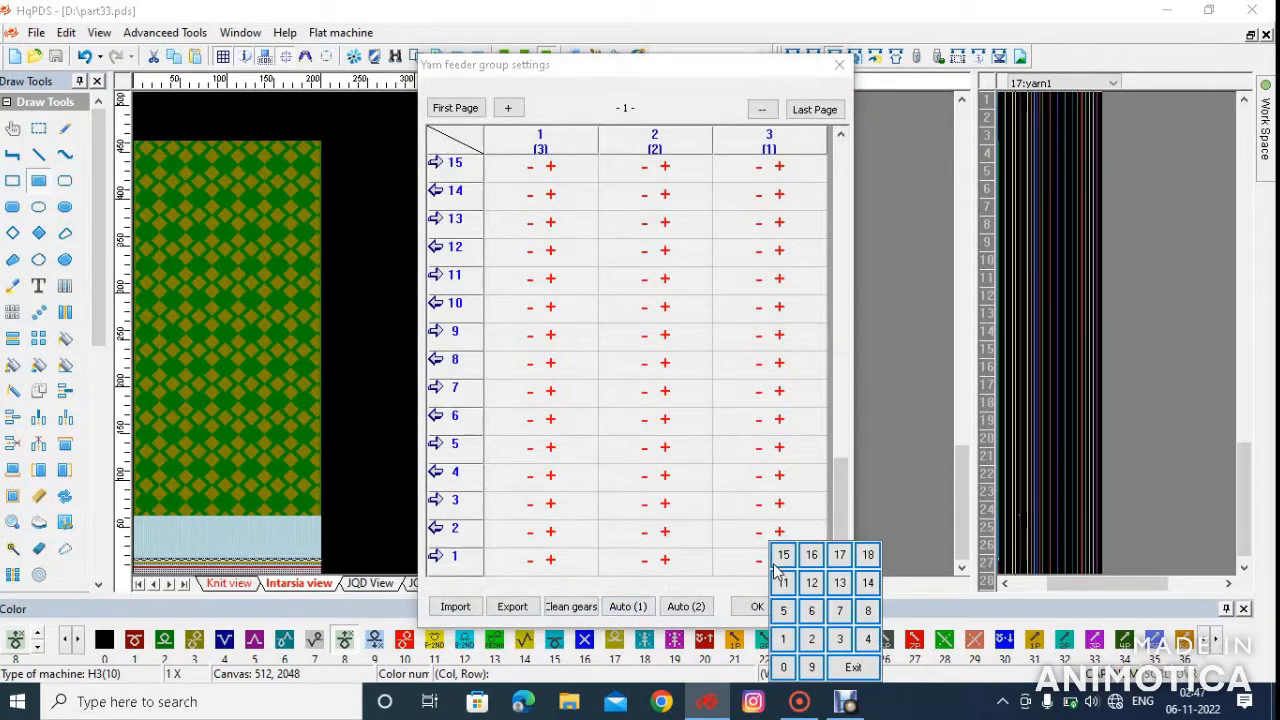
left_click(811, 640)
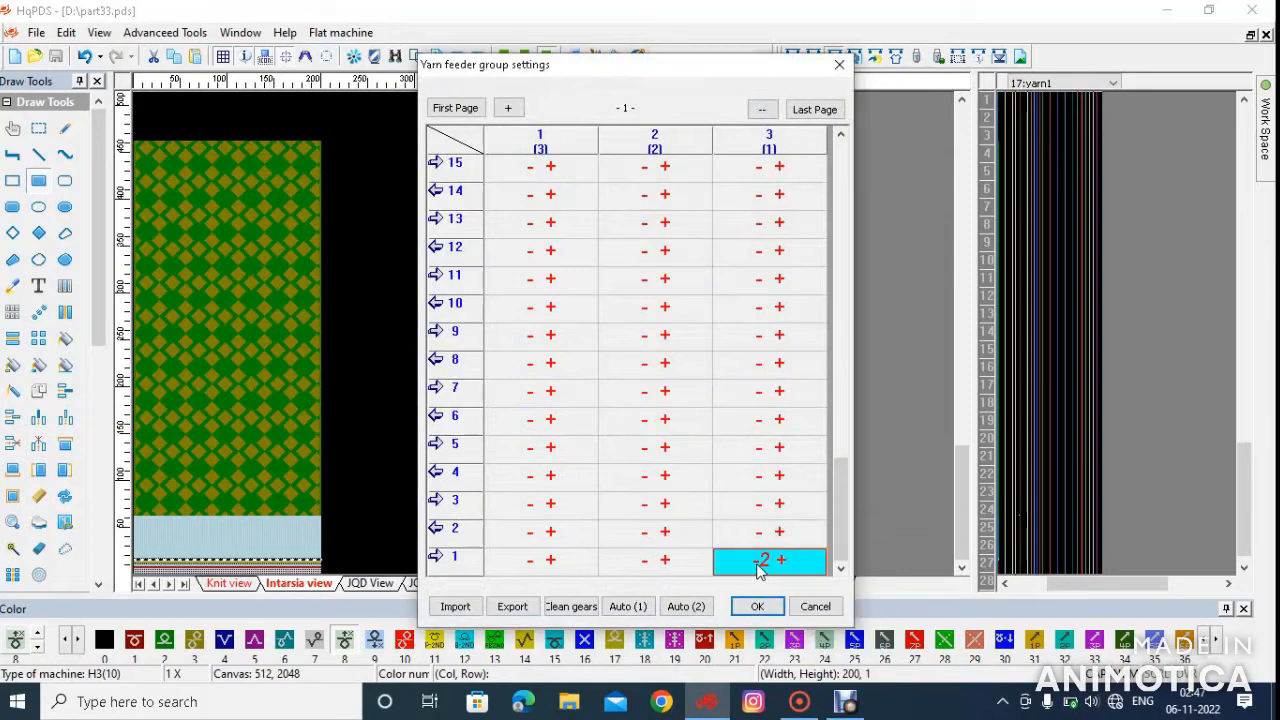
left_click(759, 562)
left_click(792, 640)
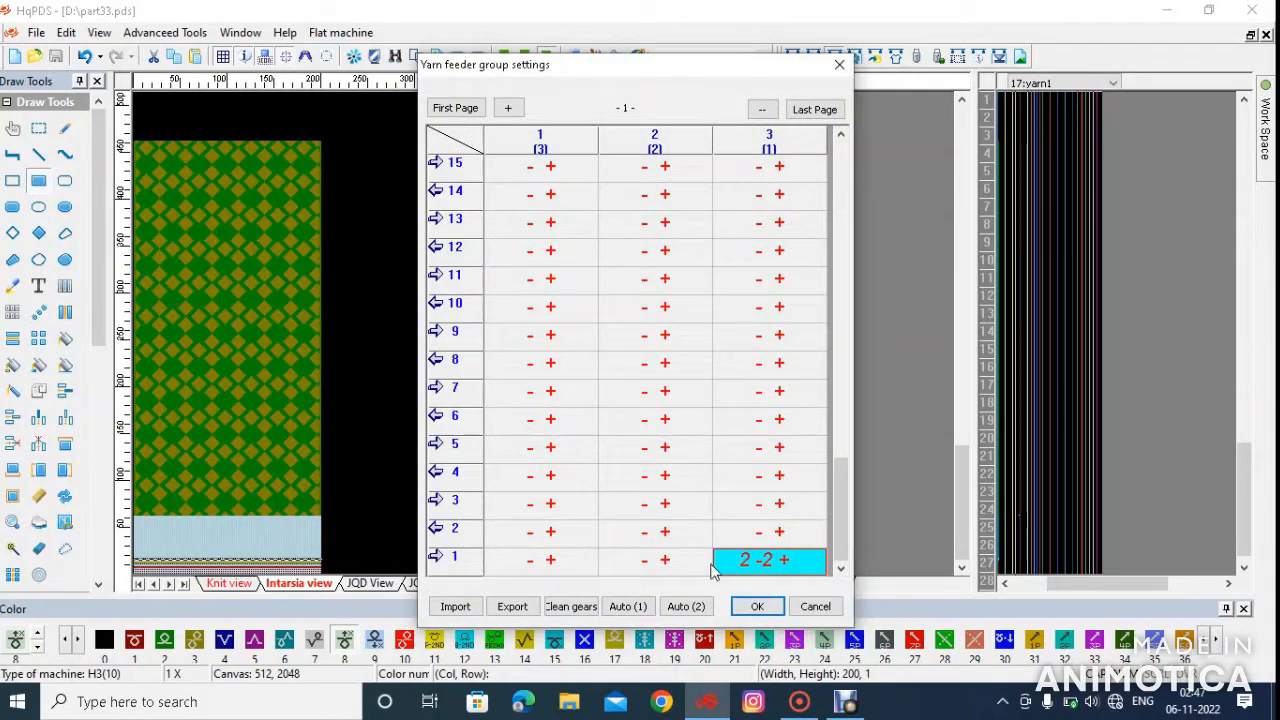
left_click(665, 561)
left_click(728, 640)
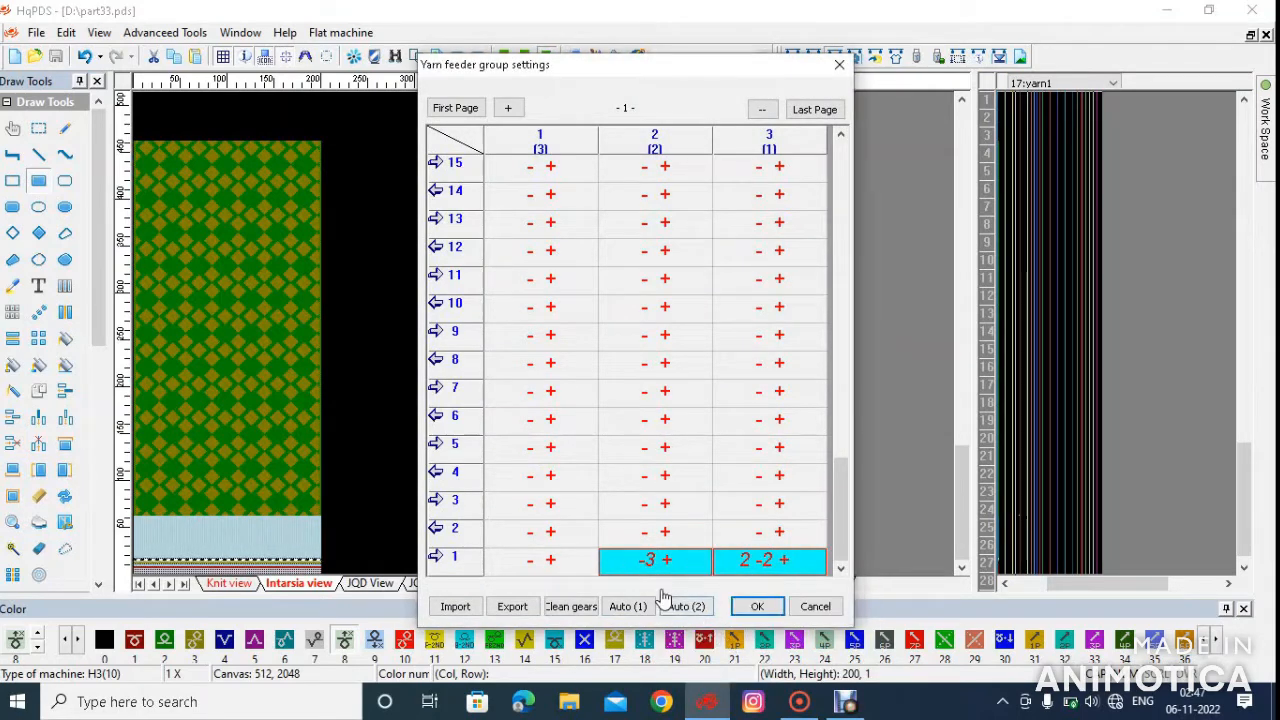
left_click(639, 568)
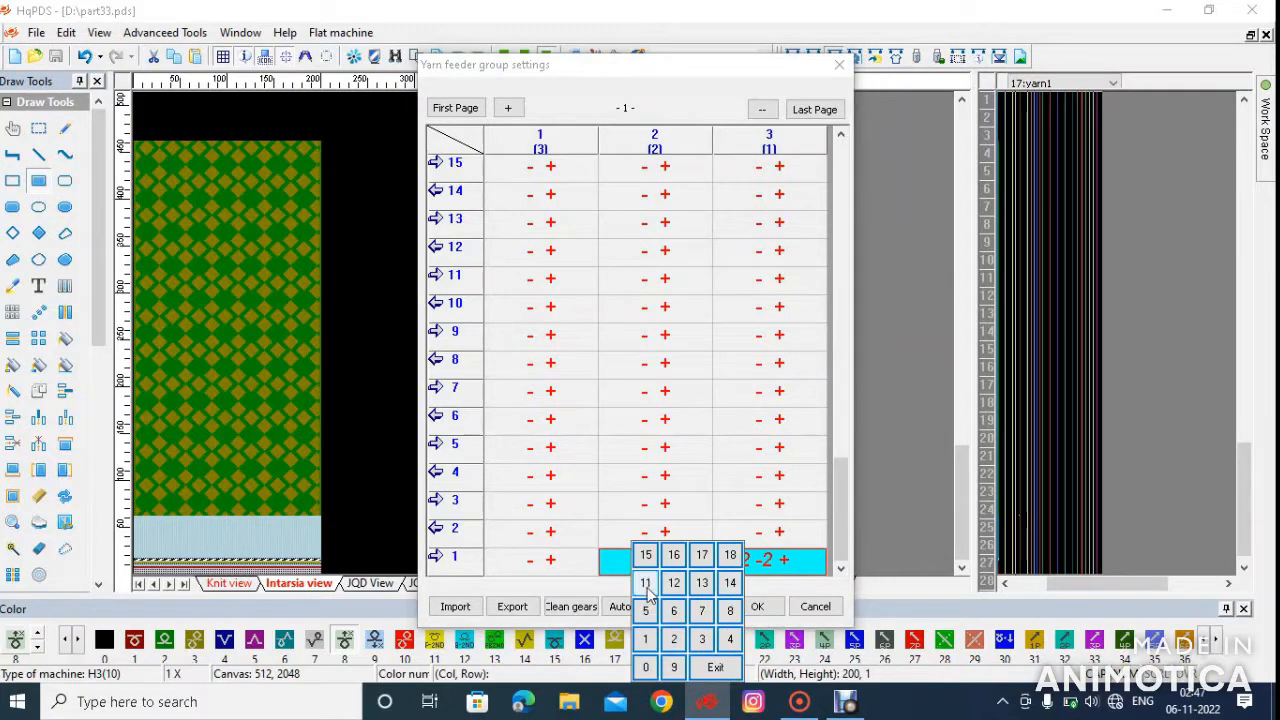
left_click(700, 639)
left_click(757, 607)
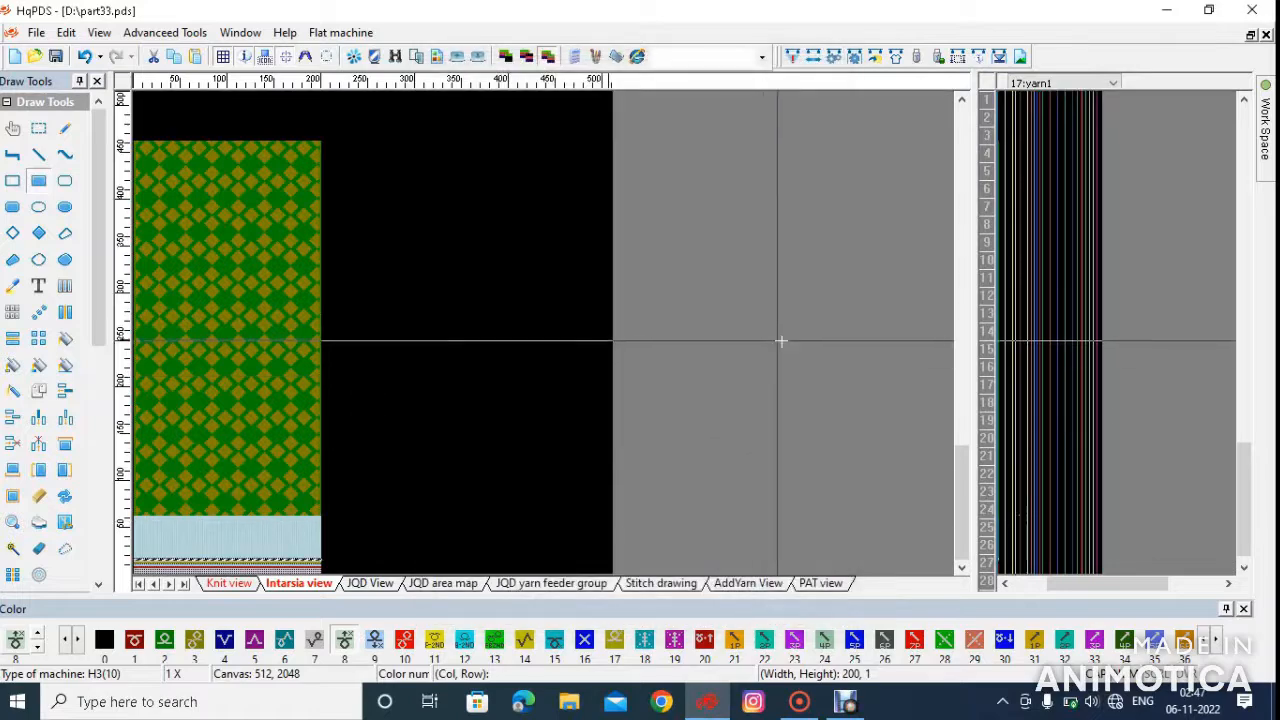
Generate the action file with the current compilation options and dismiss the resulting messages
left_click(793, 57)
key("Return")
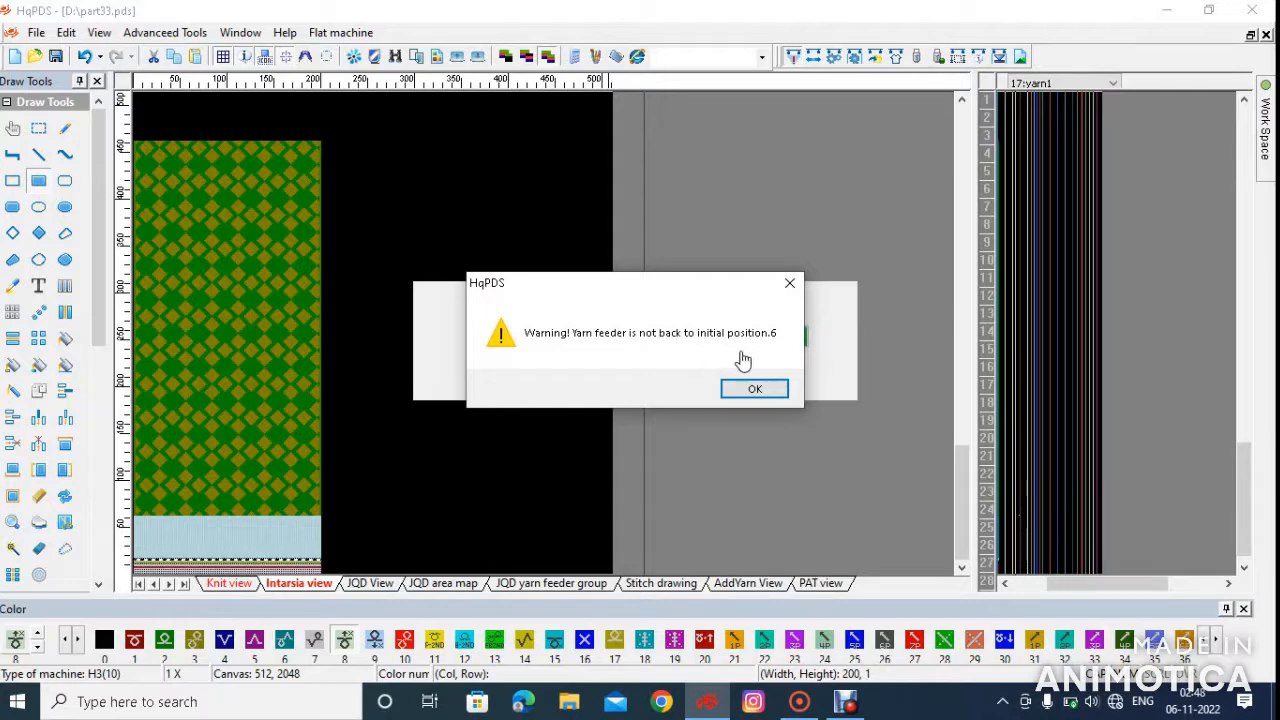
left_click(762, 391)
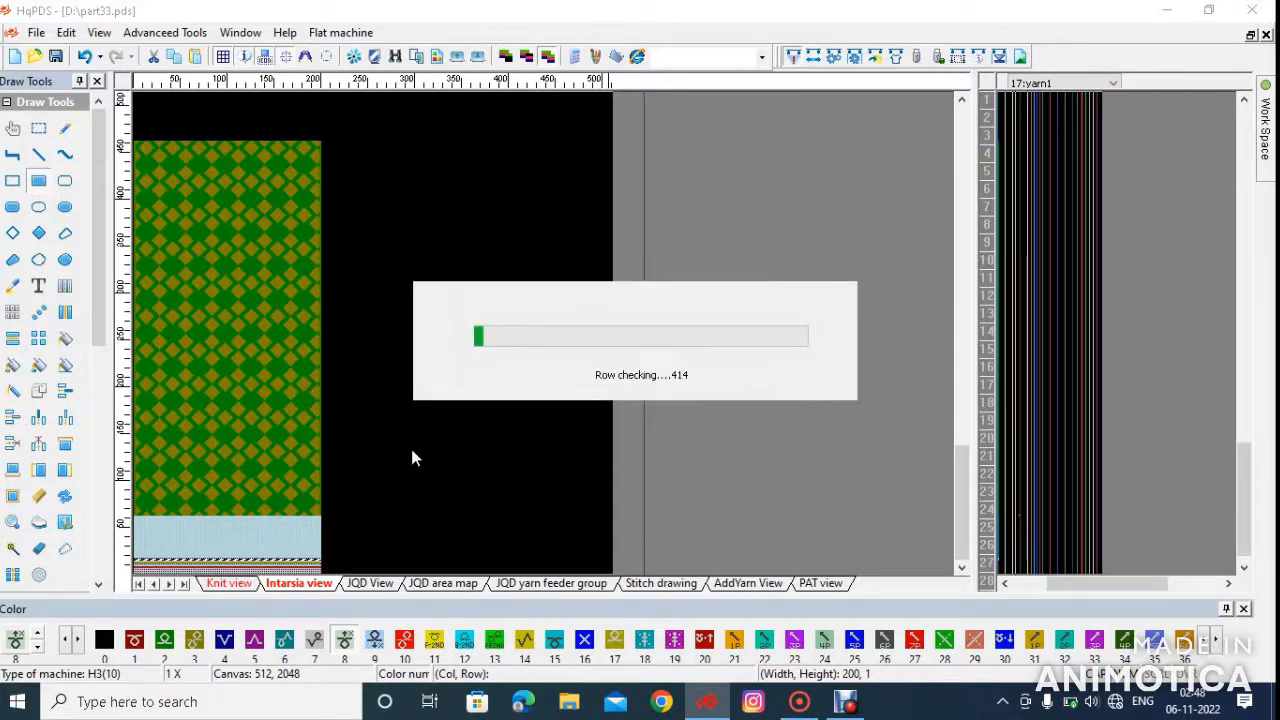
left_click(730, 440)
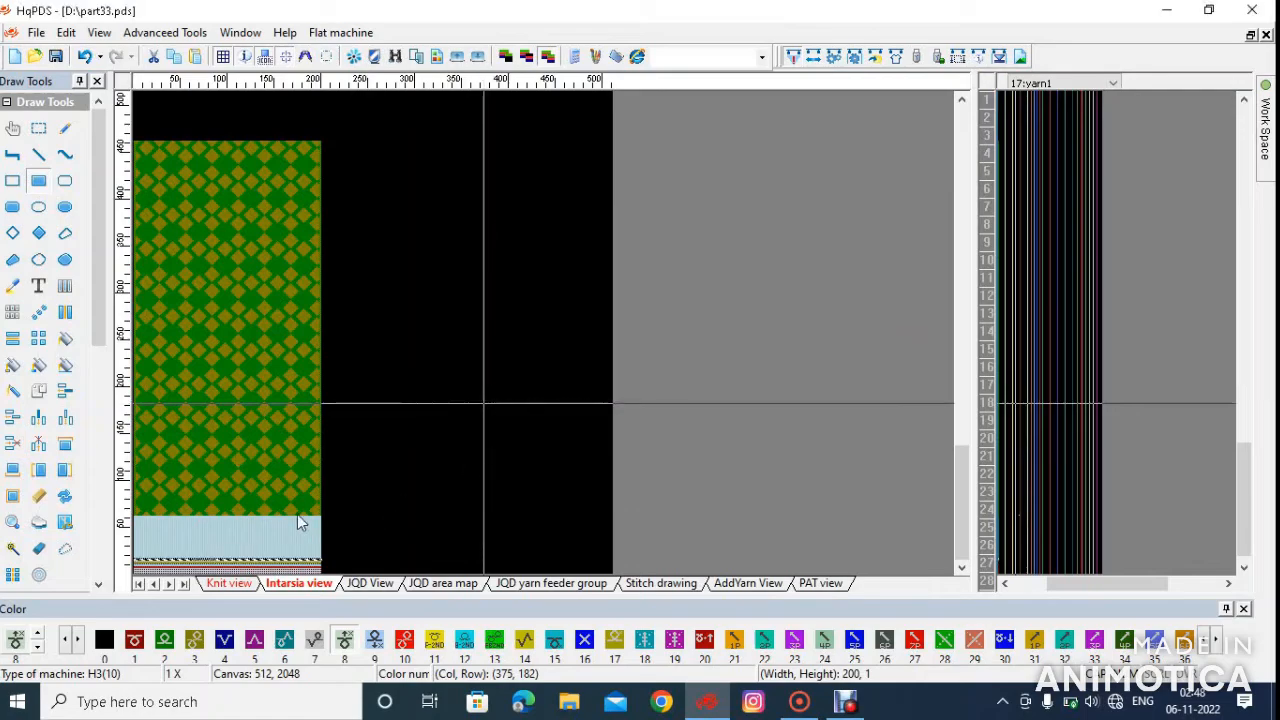
Delete one row from the ribbing below the diamond body, around row 40
scroll(697, 325, "up", 1)
scroll(502, 405, "down", 1)
scroll(437, 422, "up", 1)
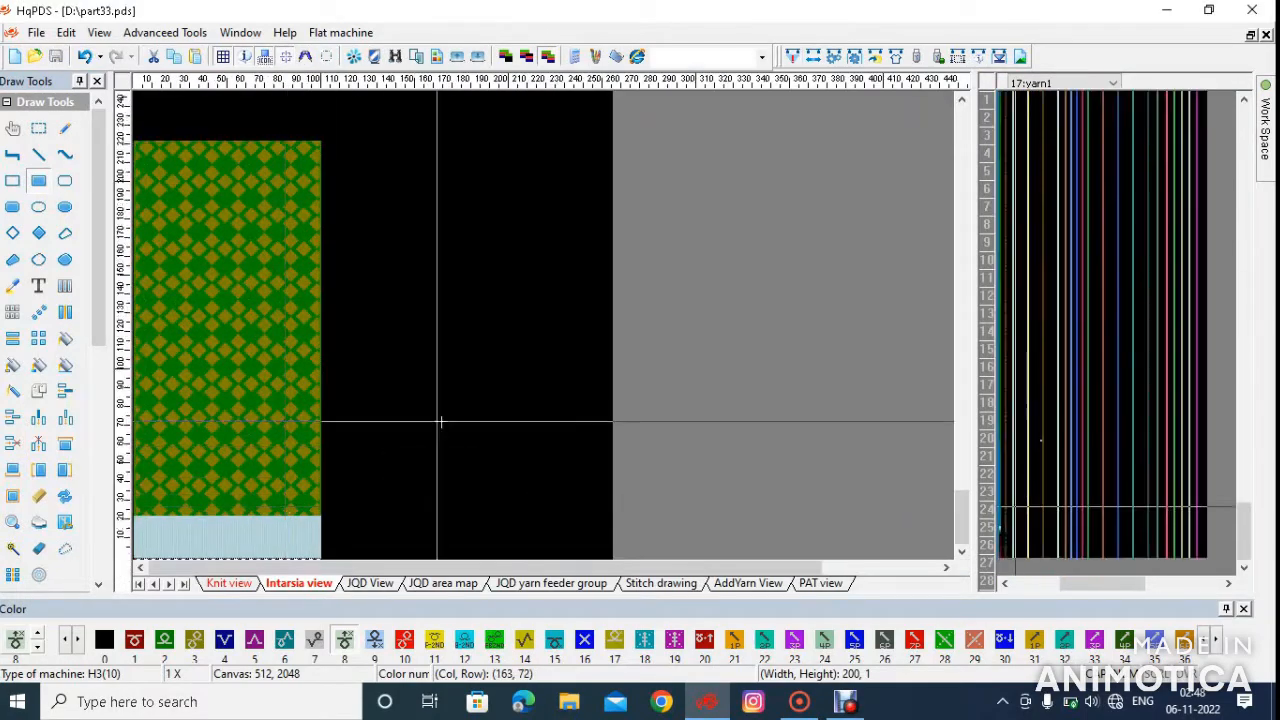
scroll(548, 328, "up", 2)
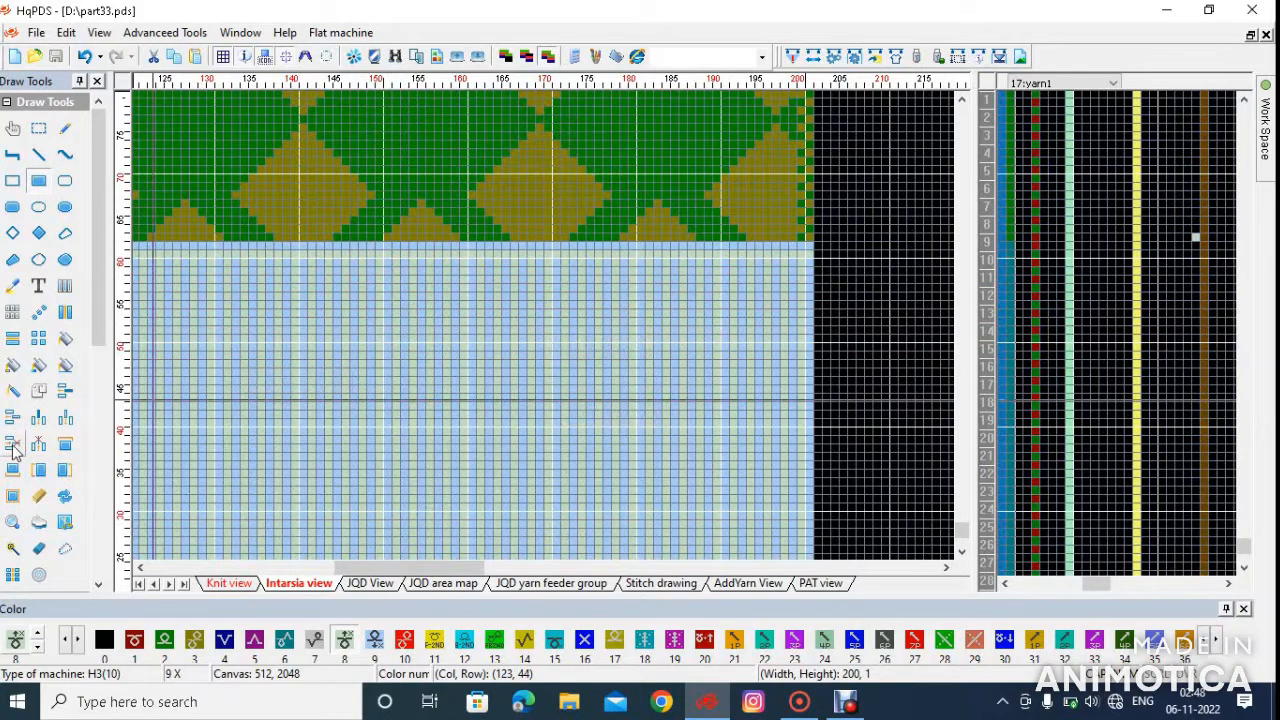
left_click(211, 427)
Save the pattern and recompile it with the unchanged compilation options
left_click(58, 62)
left_click(807, 62)
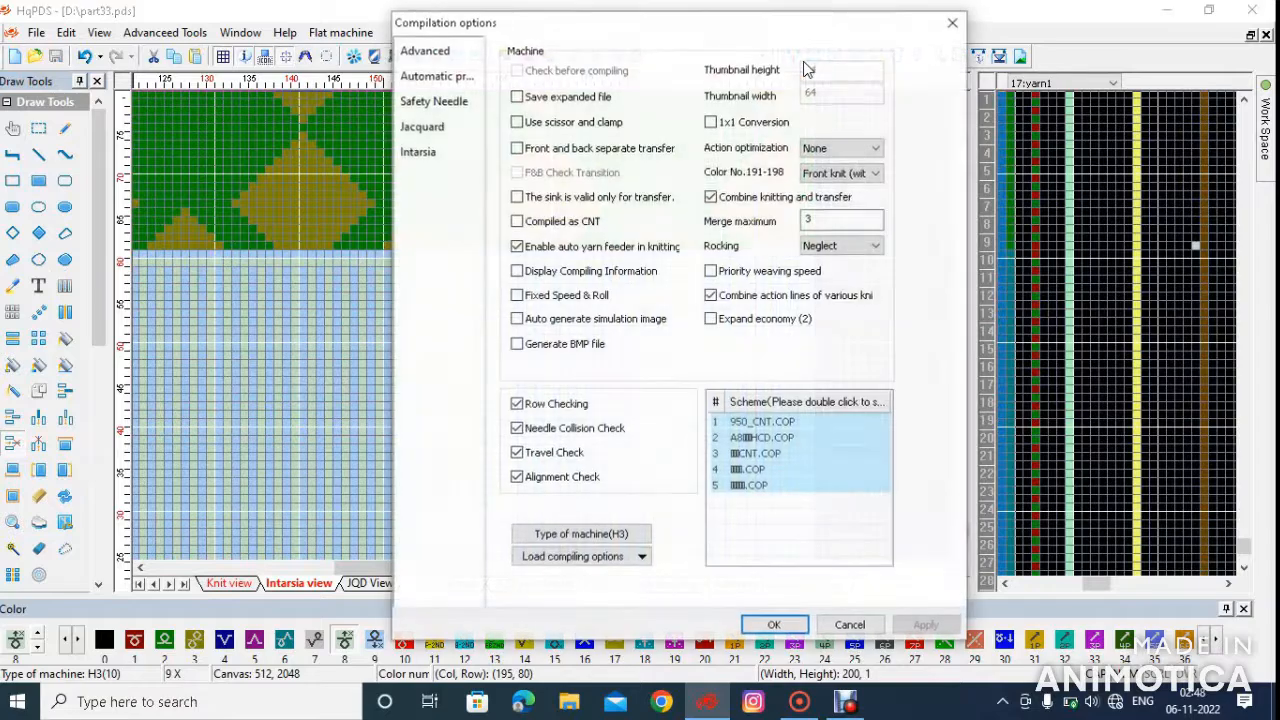
key("Return")
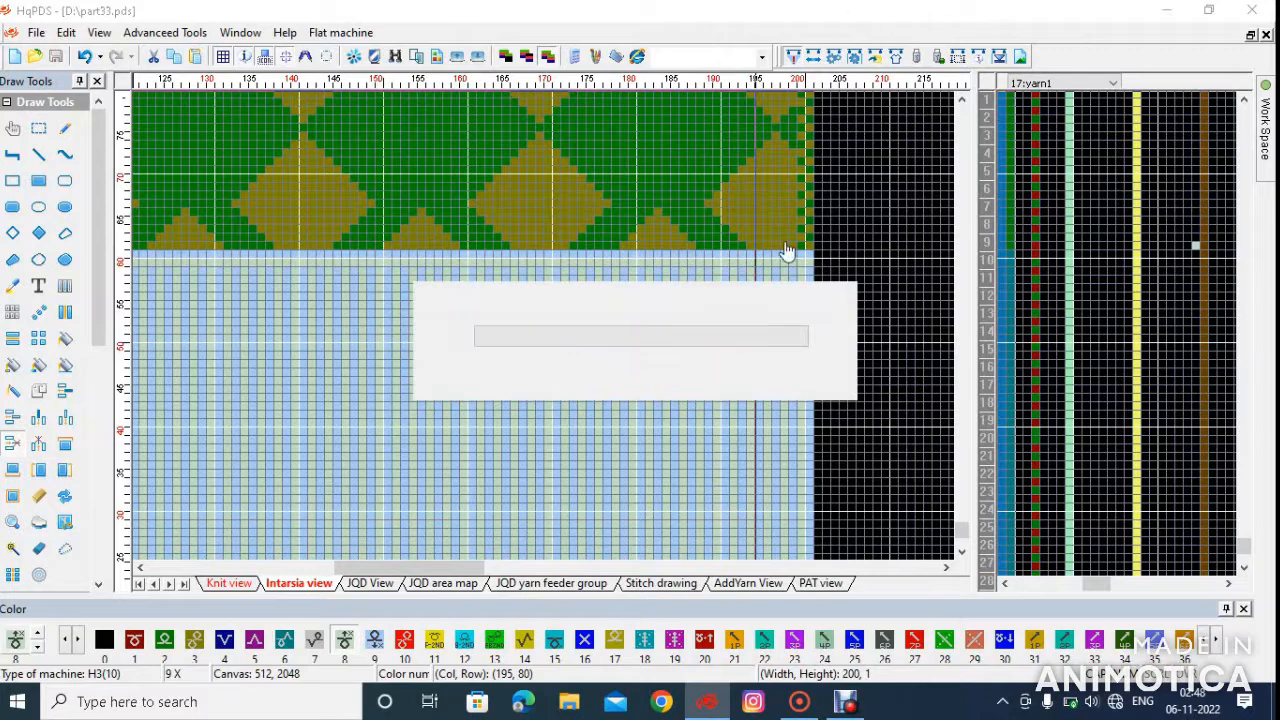
left_click(722, 440)
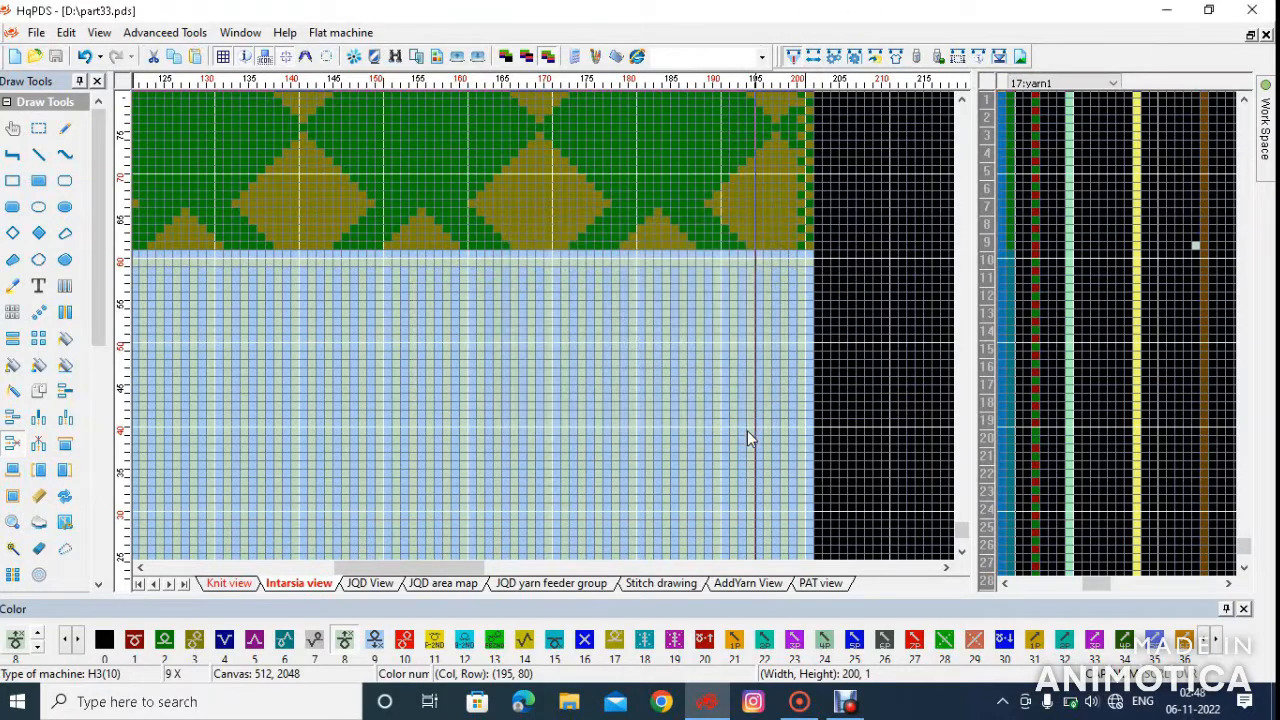
Mark the density cells along the diamond body rows up to row 460 and fill their setting with color 9
scroll(549, 335, "up", 8)
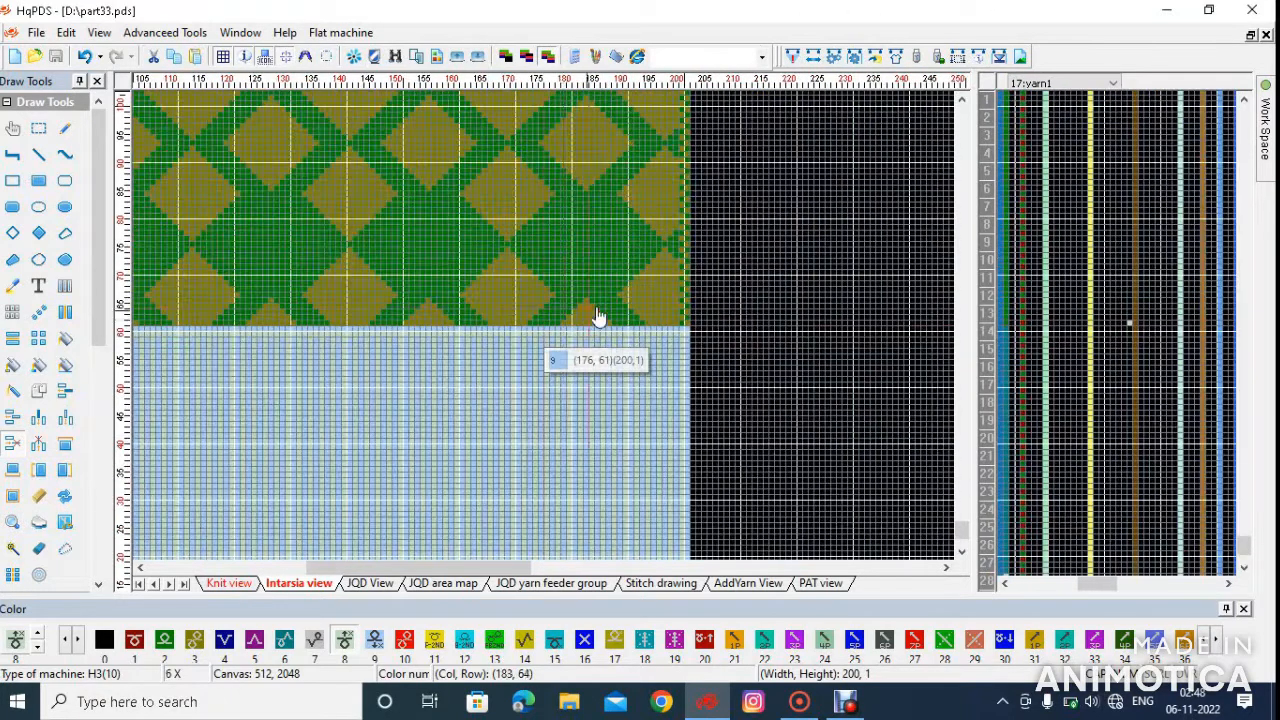
scroll(549, 335, "up", 2)
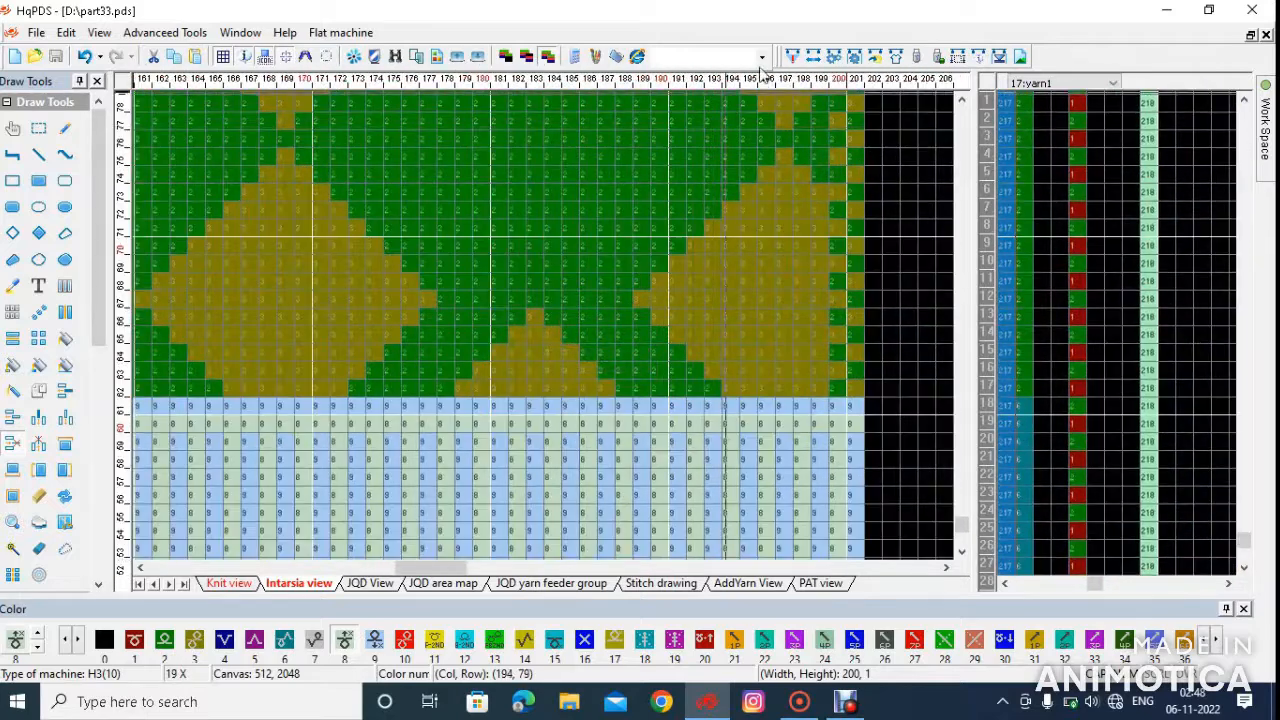
left_click(989, 208)
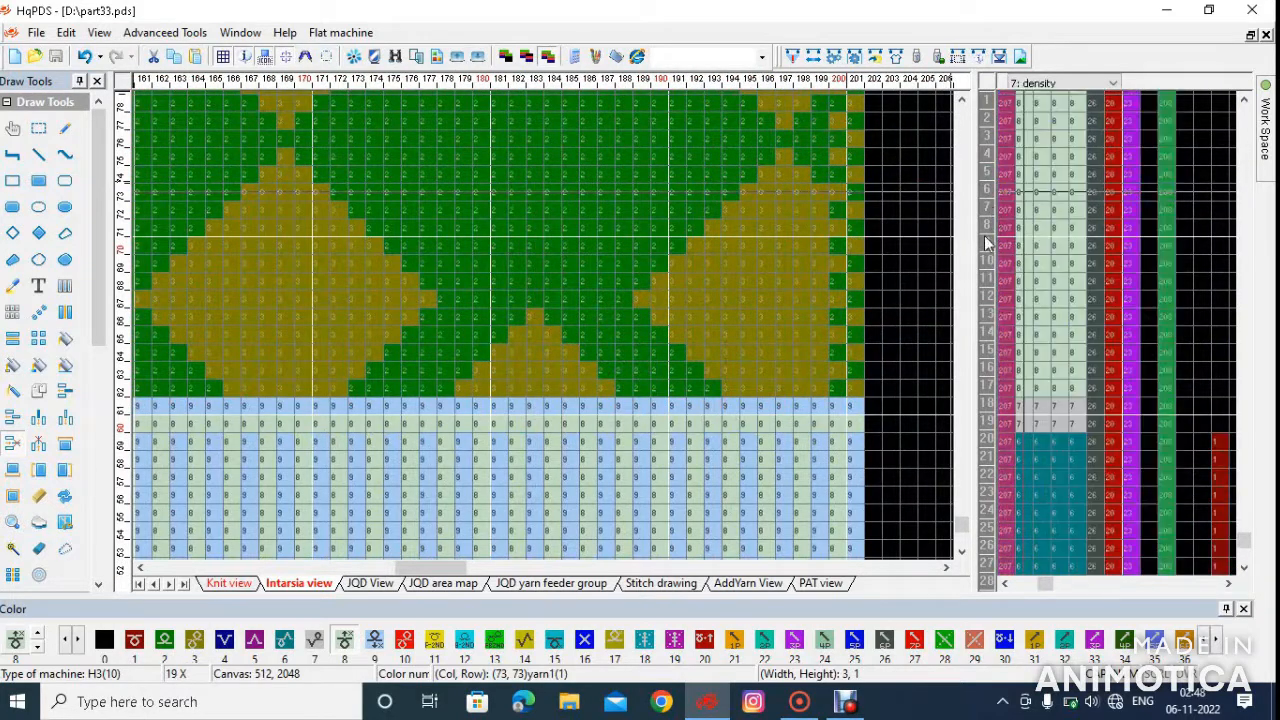
scroll(1050, 378, "up", 1)
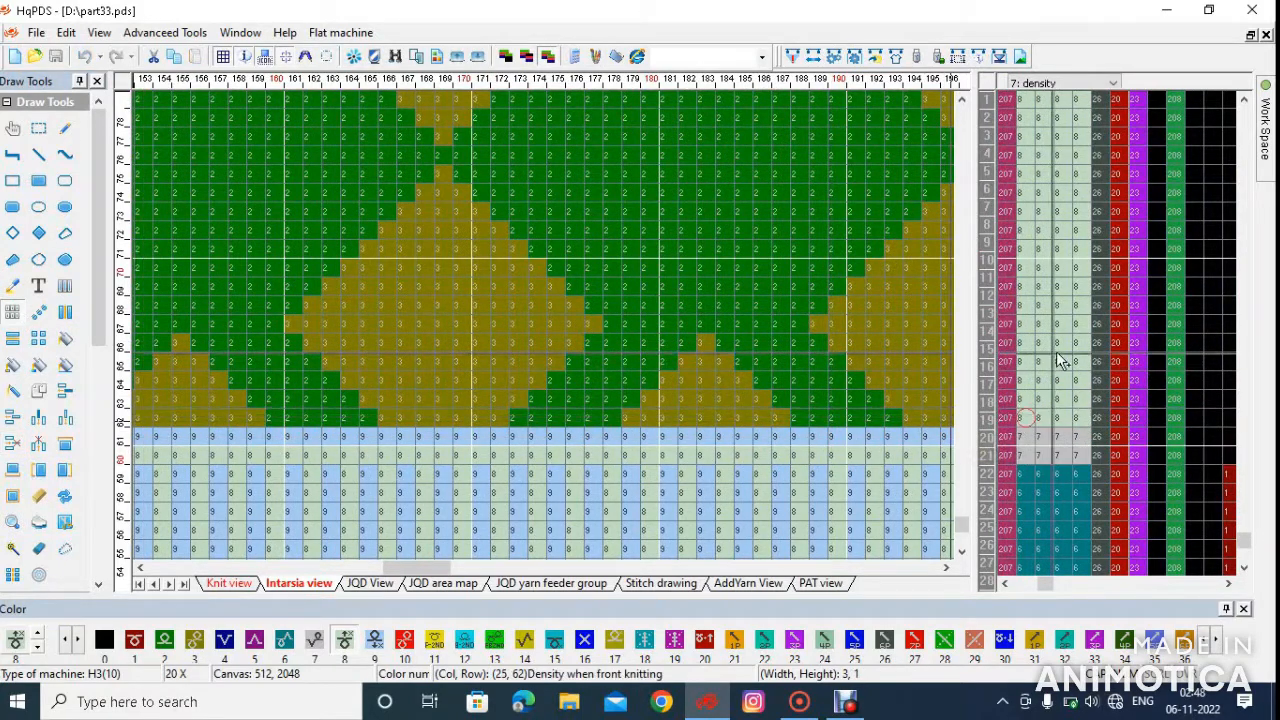
scroll(1060, 350, "down", 10)
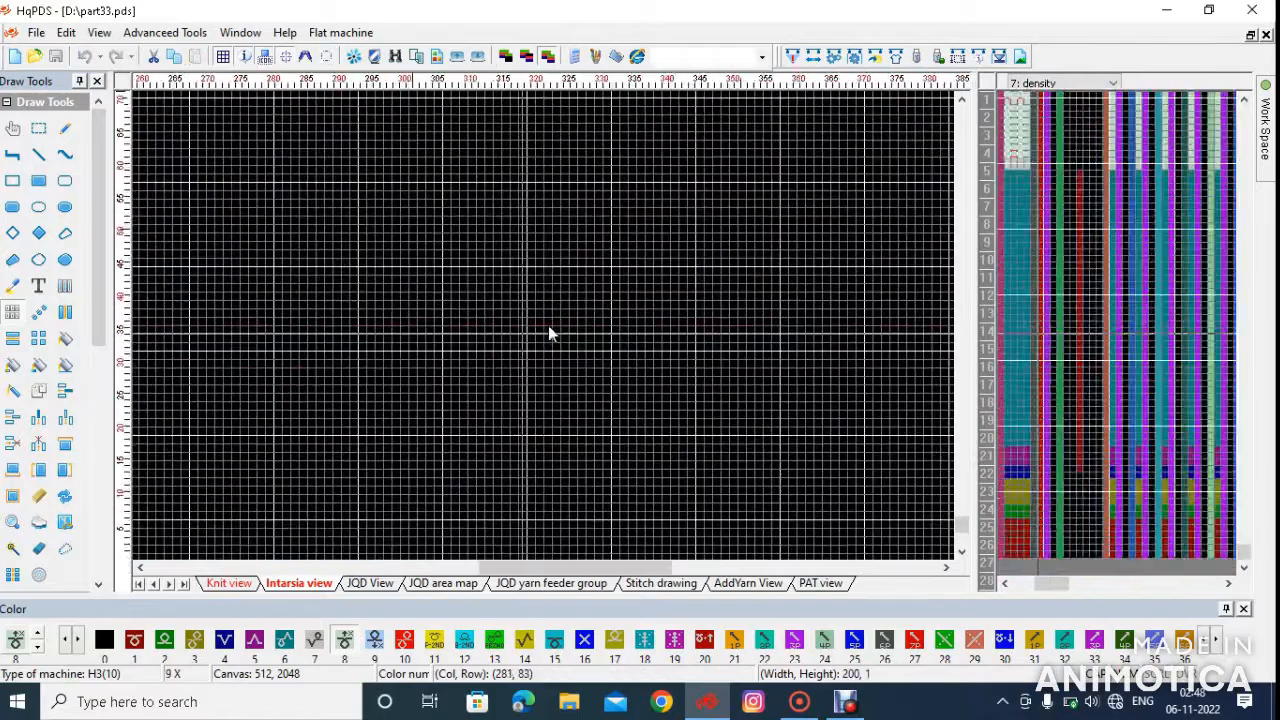
scroll(548, 330, "down", 8)
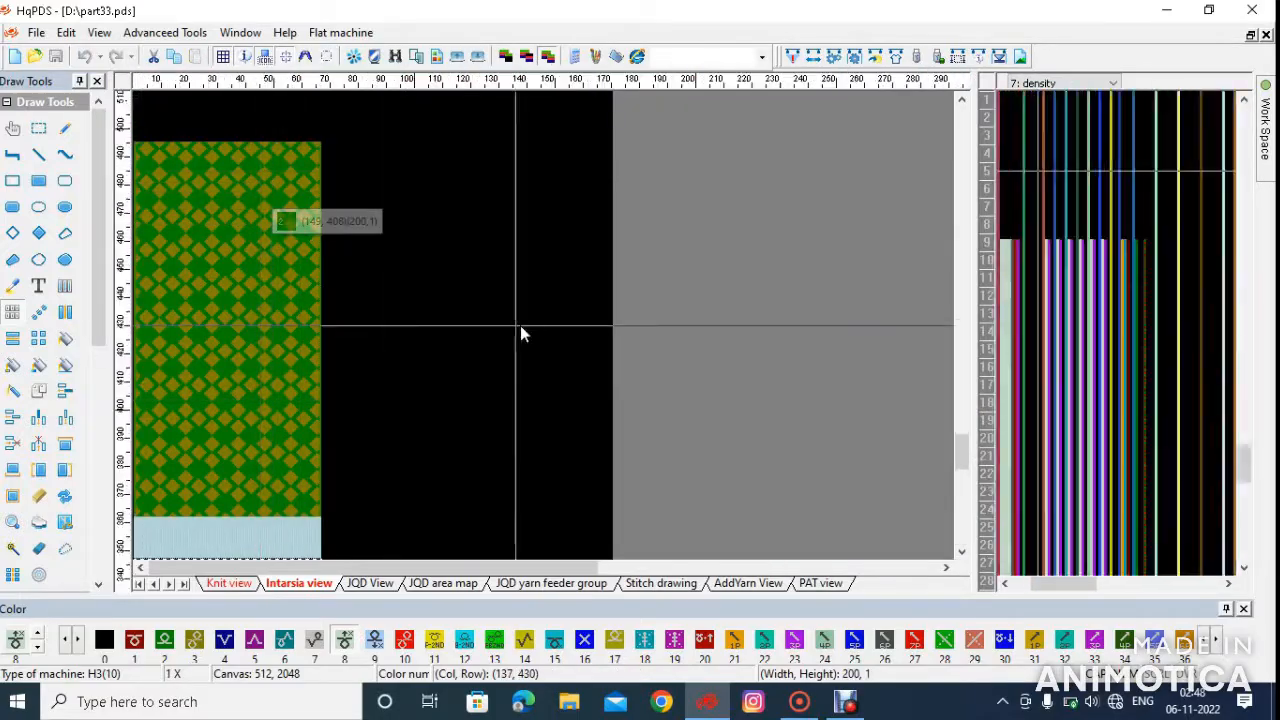
scroll(549, 334, "up", 7)
scroll(1020, 335, "up", 2)
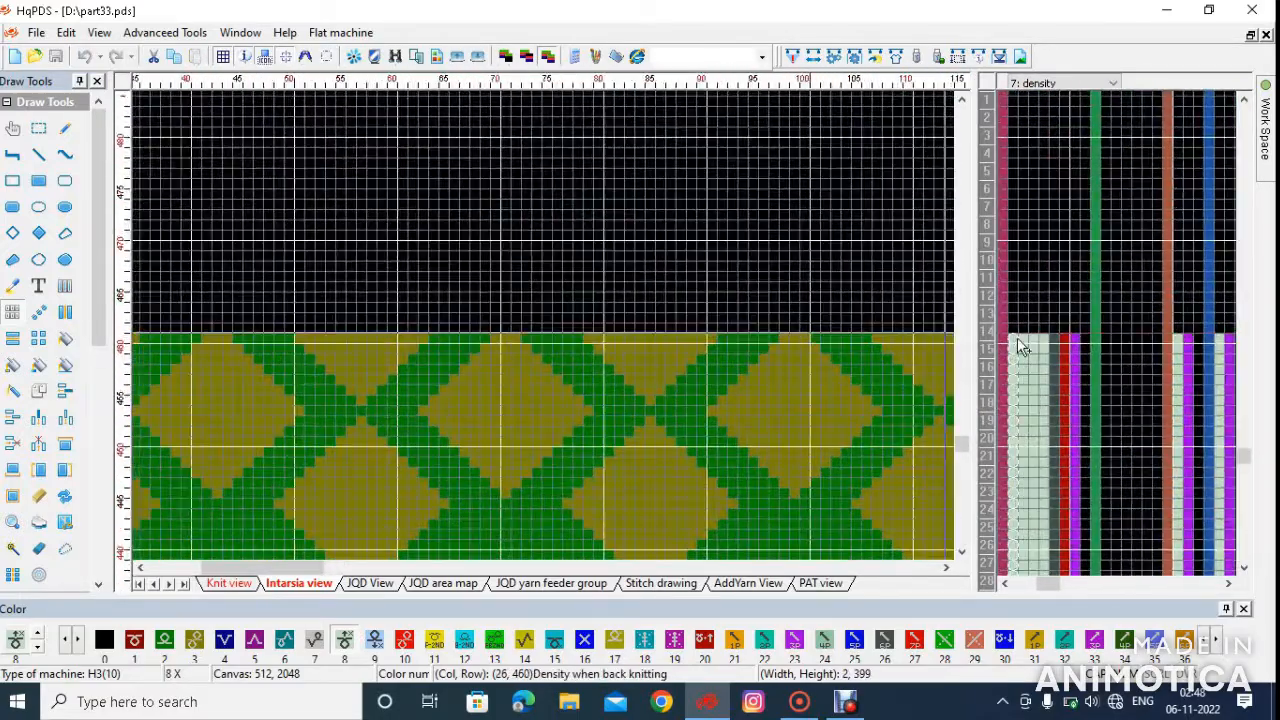
scroll(1020, 345, "up", 3)
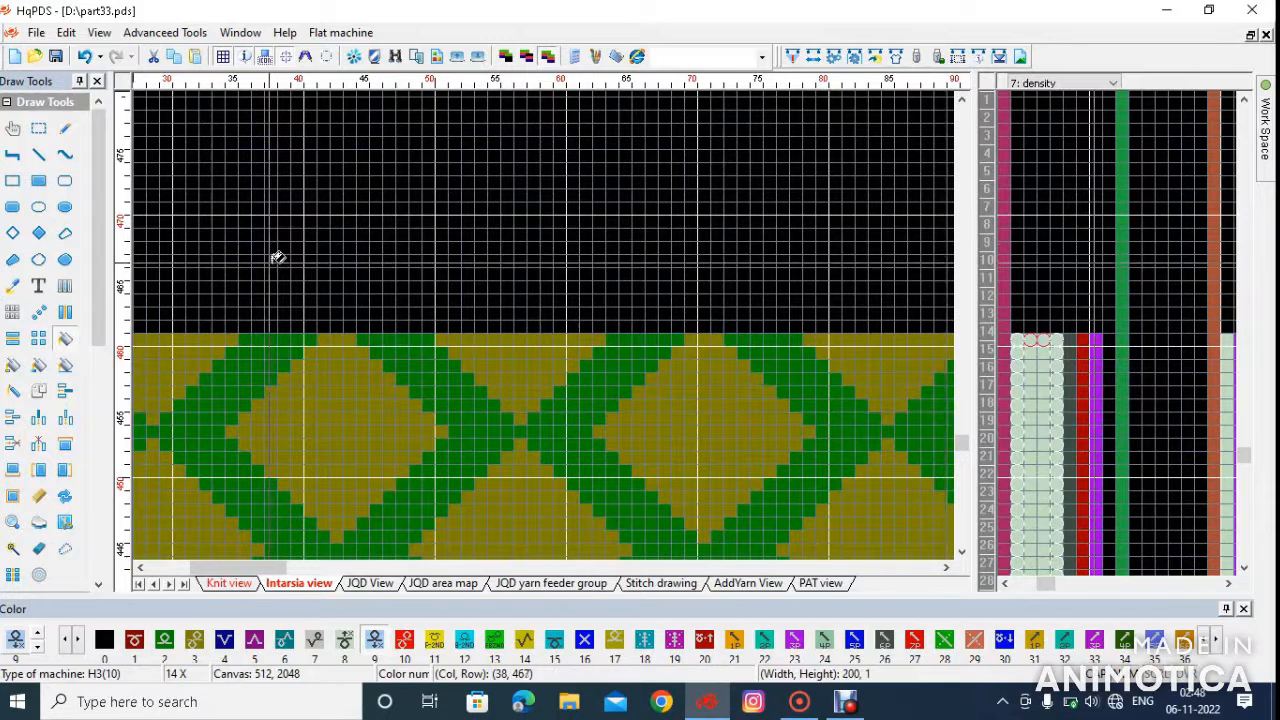
left_click(66, 338)
left_click(1041, 416)
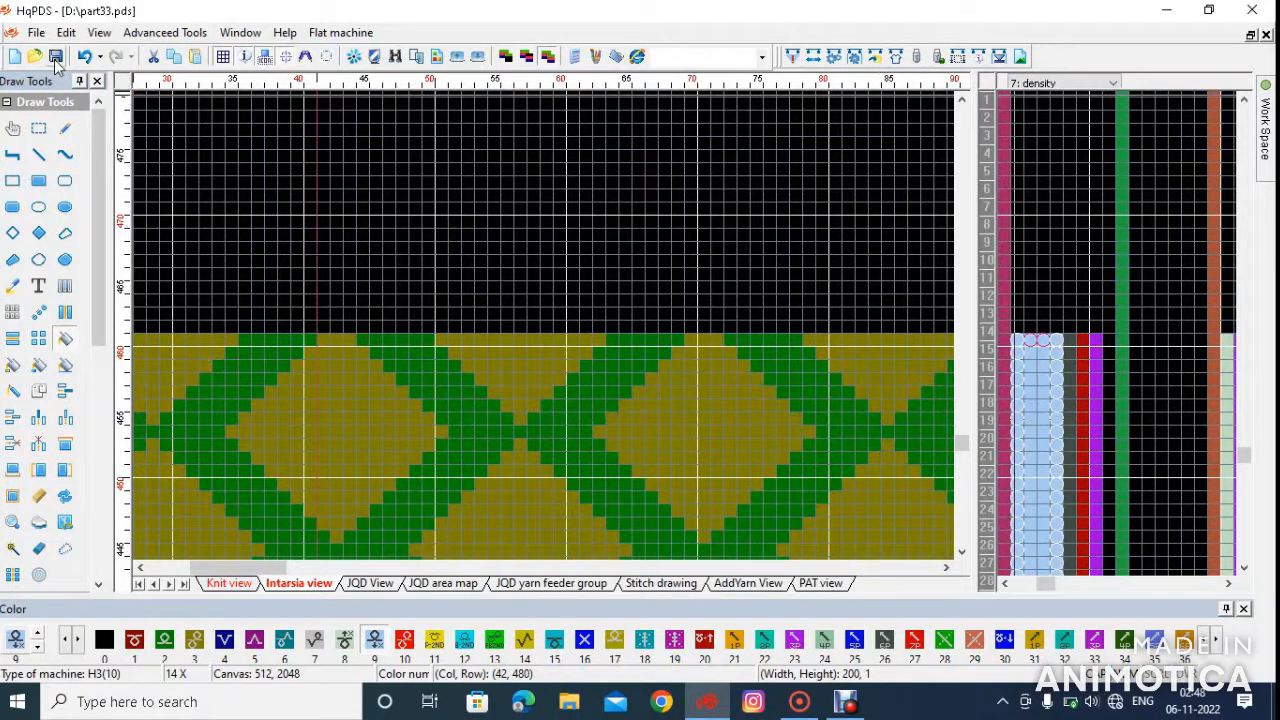
Run Auto copying of stitch section to carry the stitch sections over to the other settings
left_click(340, 33)
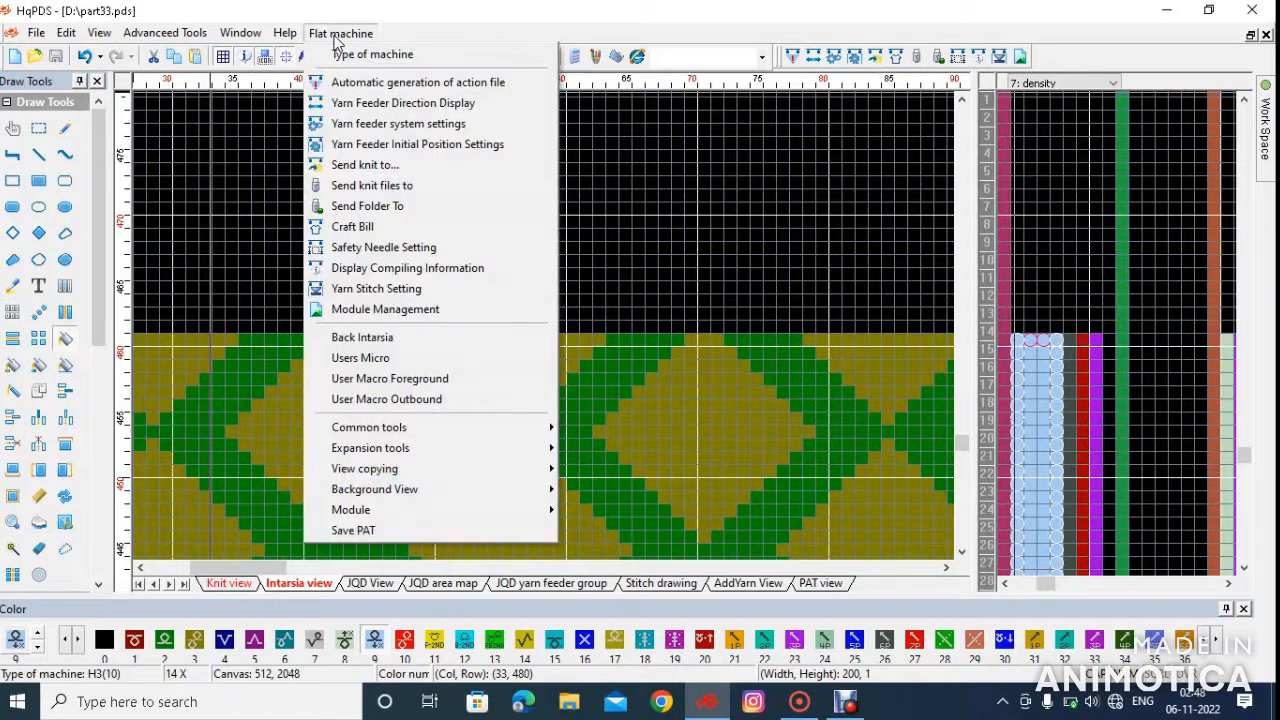
mouse_move(388, 430)
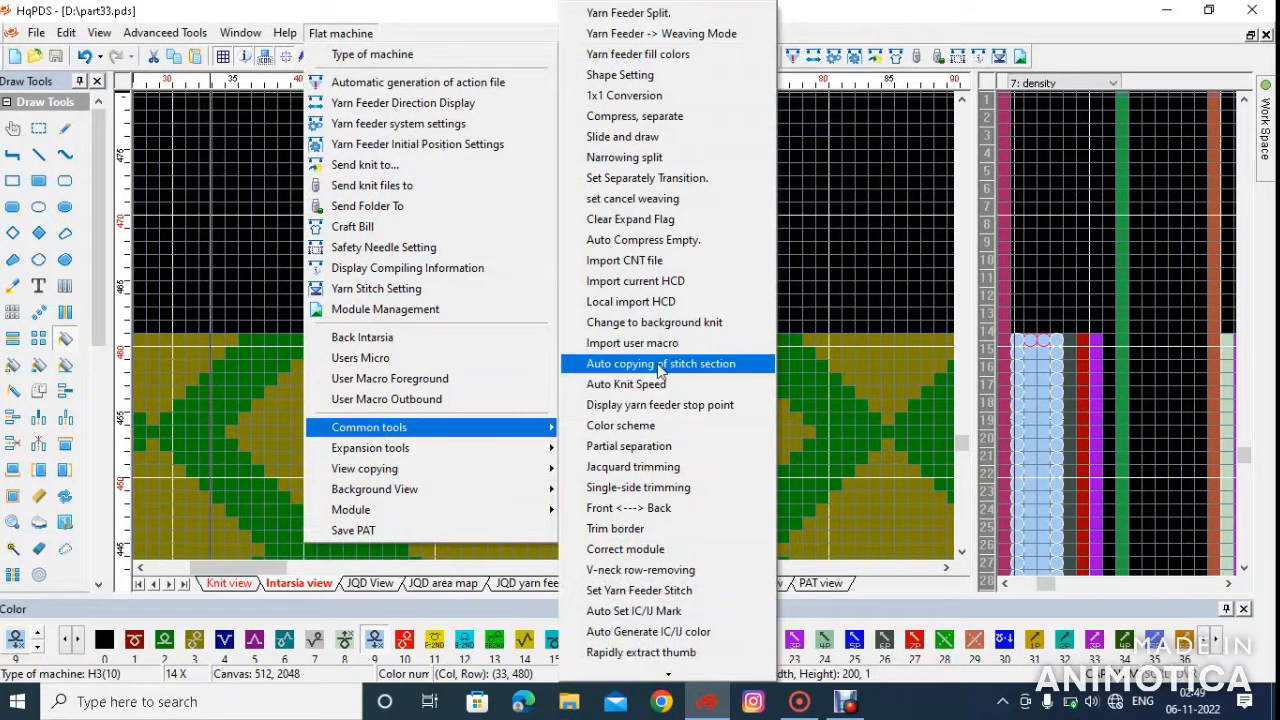
left_click(713, 372)
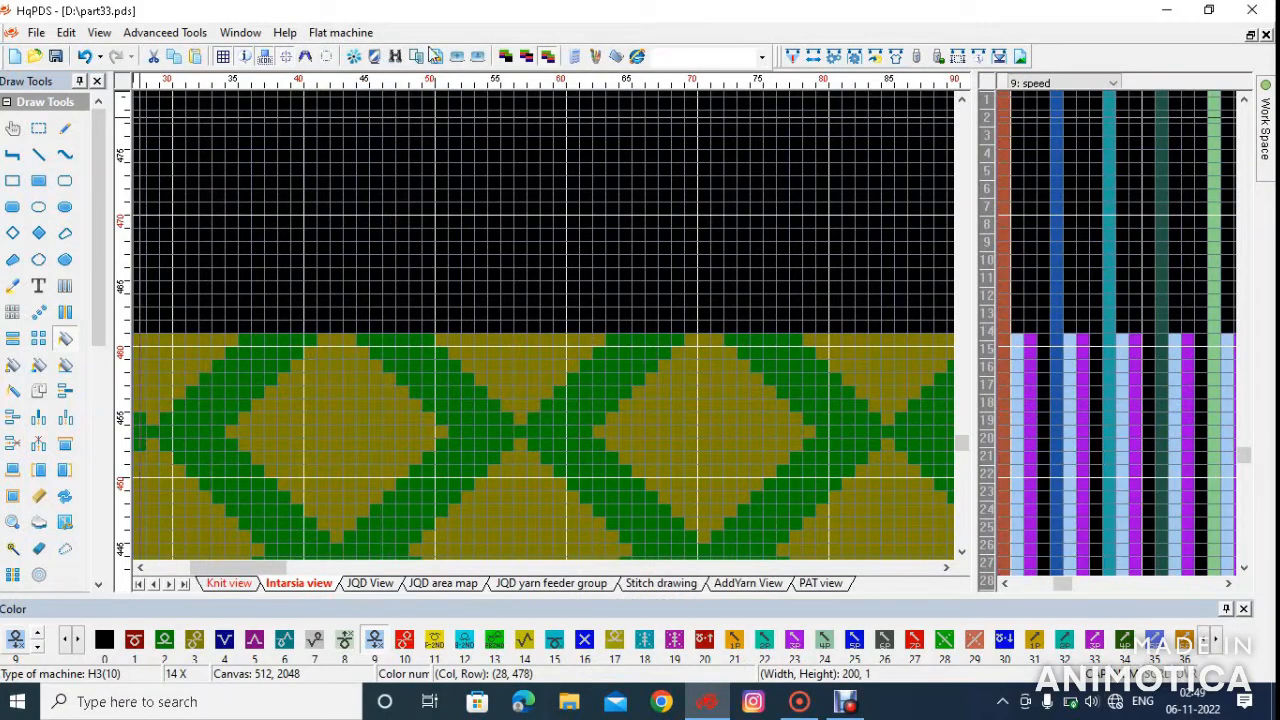
Generate the action file again for the updated stitch sections and close the knitting summary
left_click(794, 60)
key("Return")
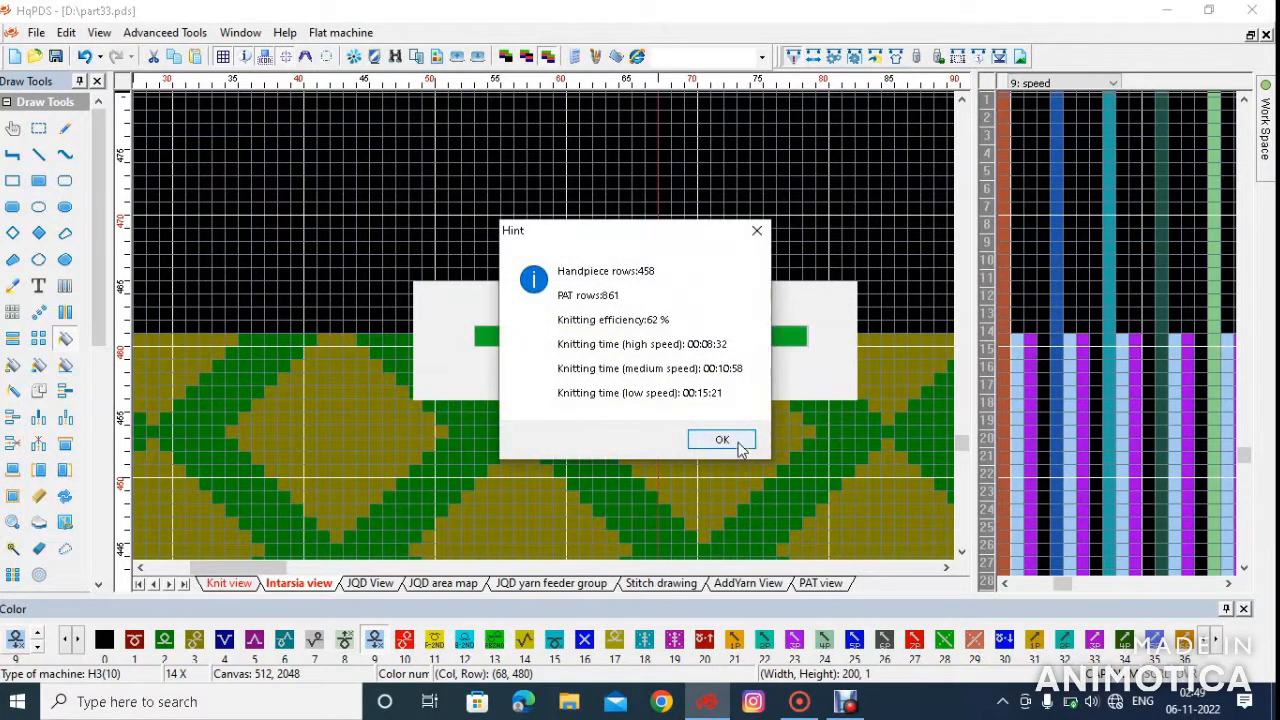
left_click(724, 437)
Open the yarn color settings for the fabric simulation and set yarn feeder 2 to color 000080
scroll(546, 326, "down", 9)
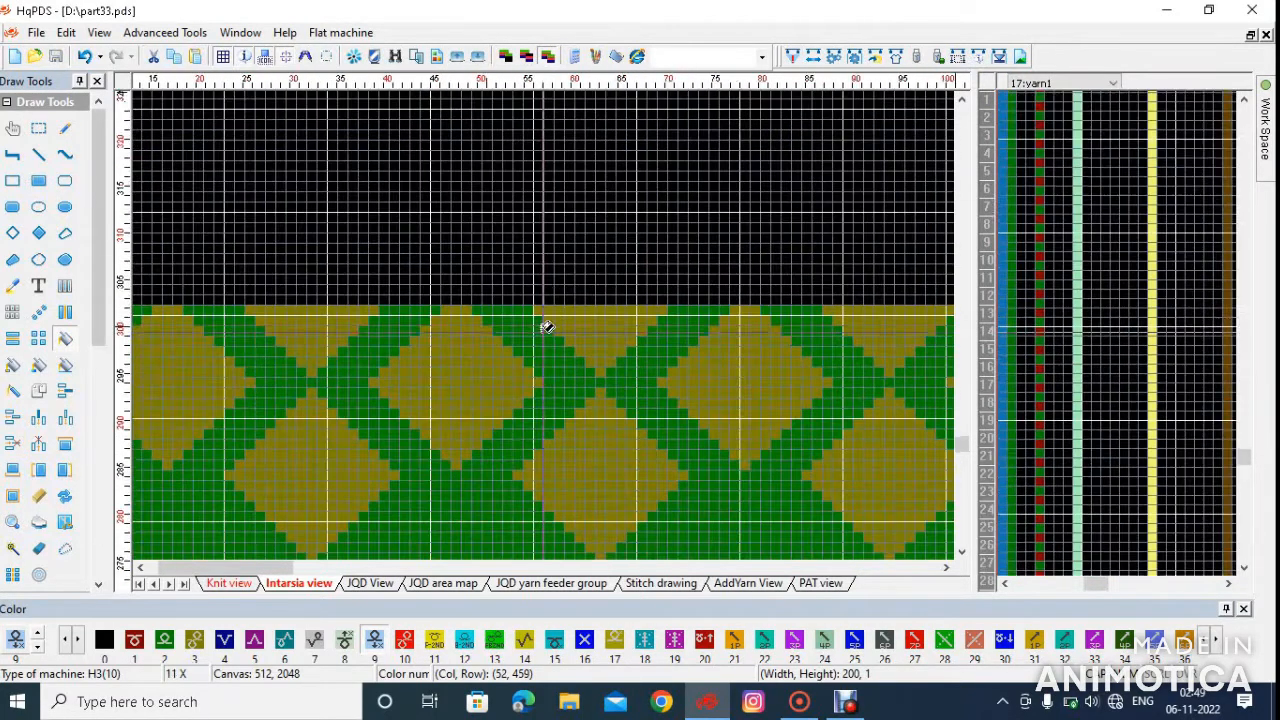
scroll(20, 568, "down", 8)
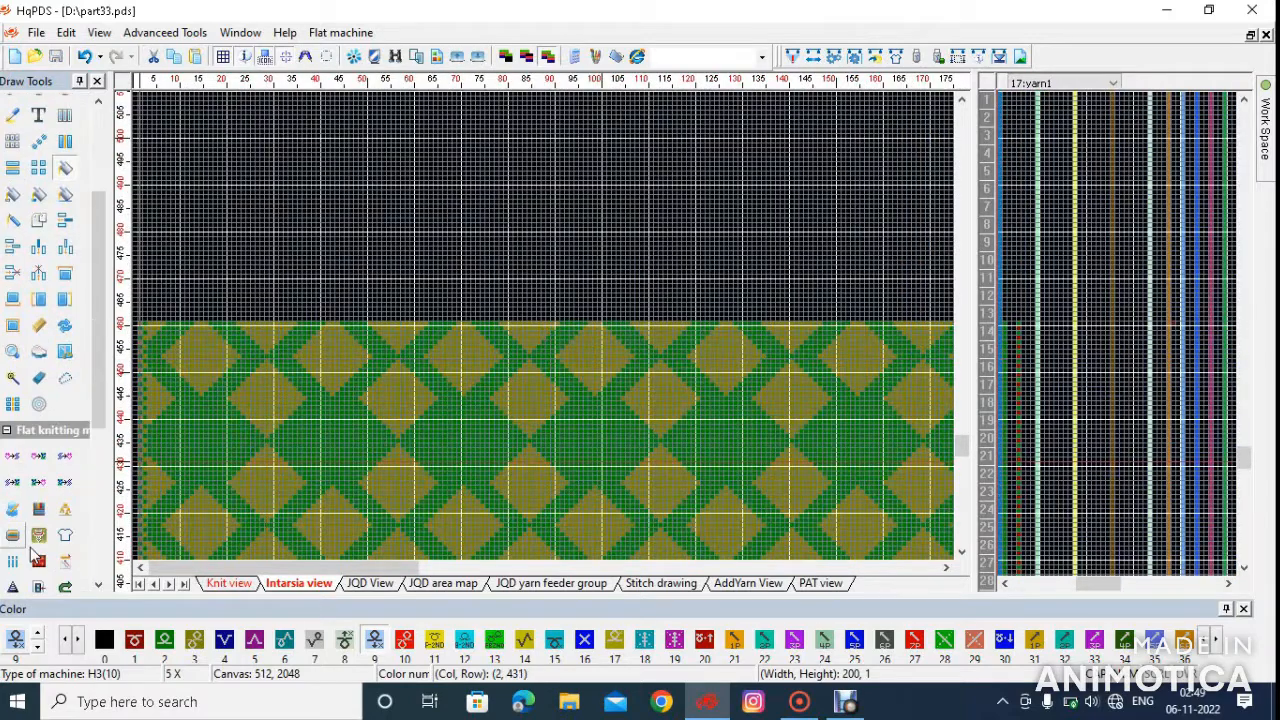
scroll(28, 566, "down", 1)
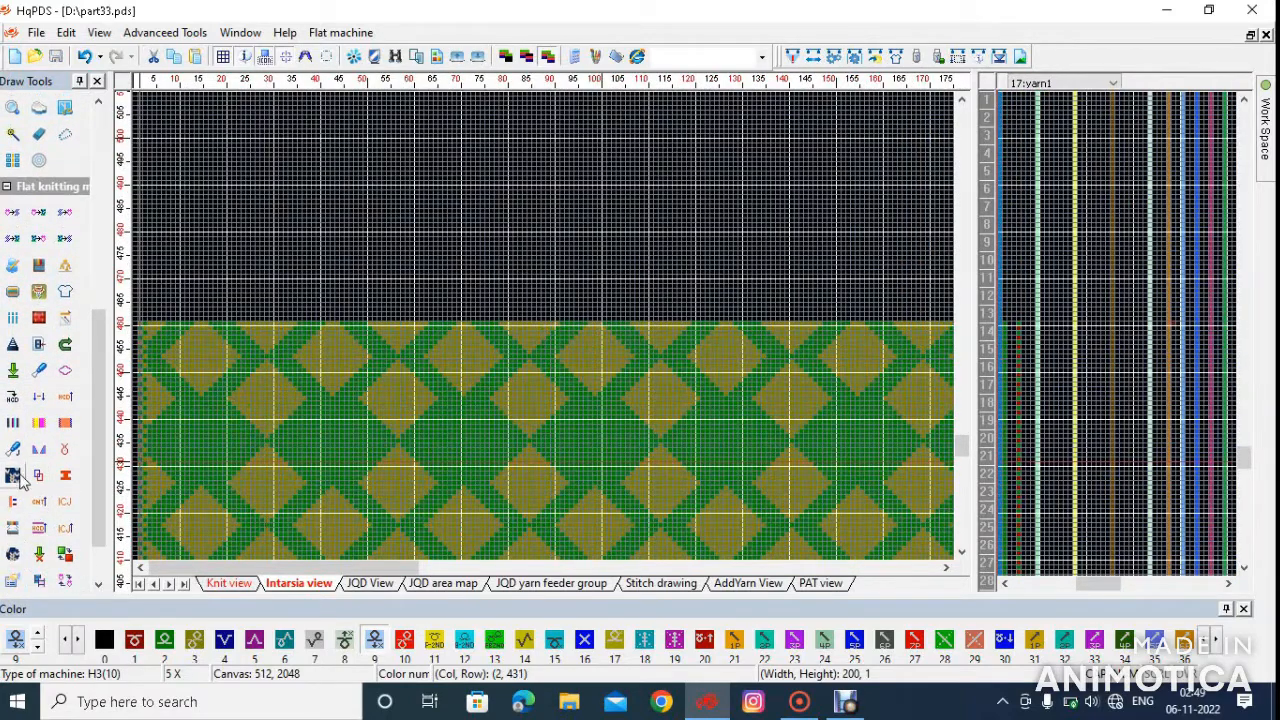
left_click(14, 476)
left_click(721, 277)
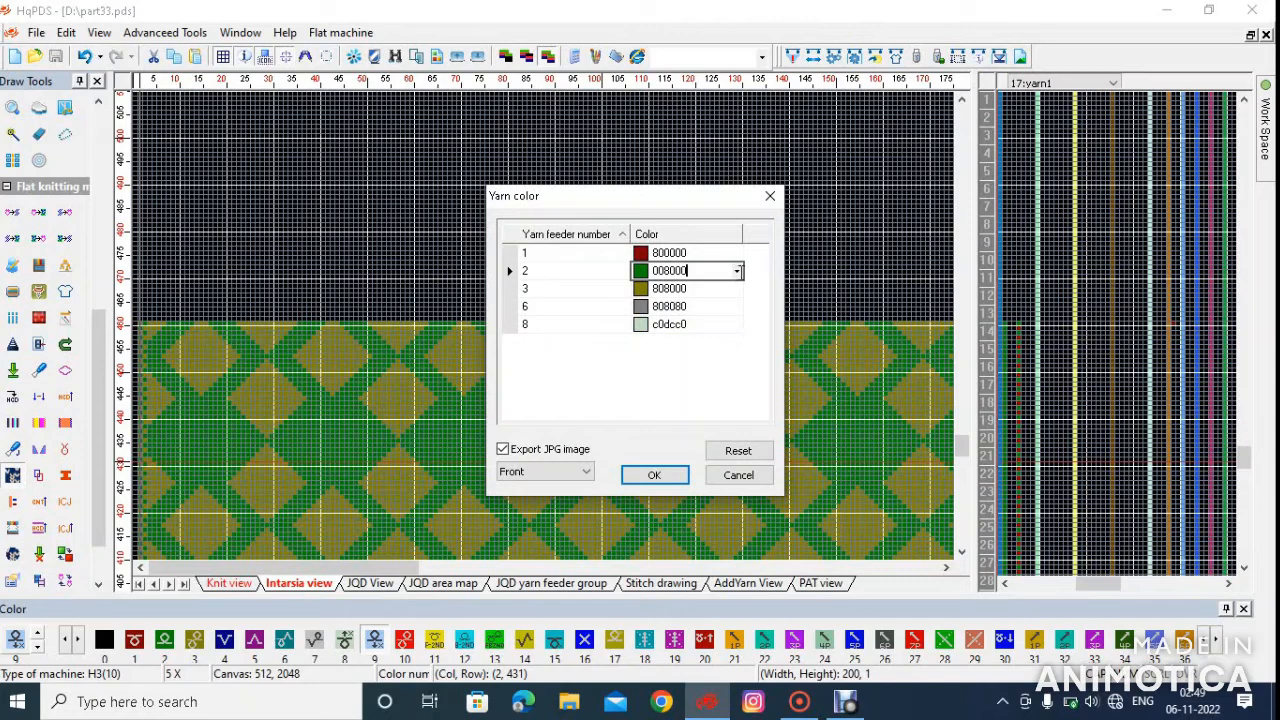
left_click(737, 272)
left_click(709, 293)
Set yarn feeder 3 to color fffbf0, choose a color for feeder 6, and run the front fabric simulation with JPG export
left_click(721, 289)
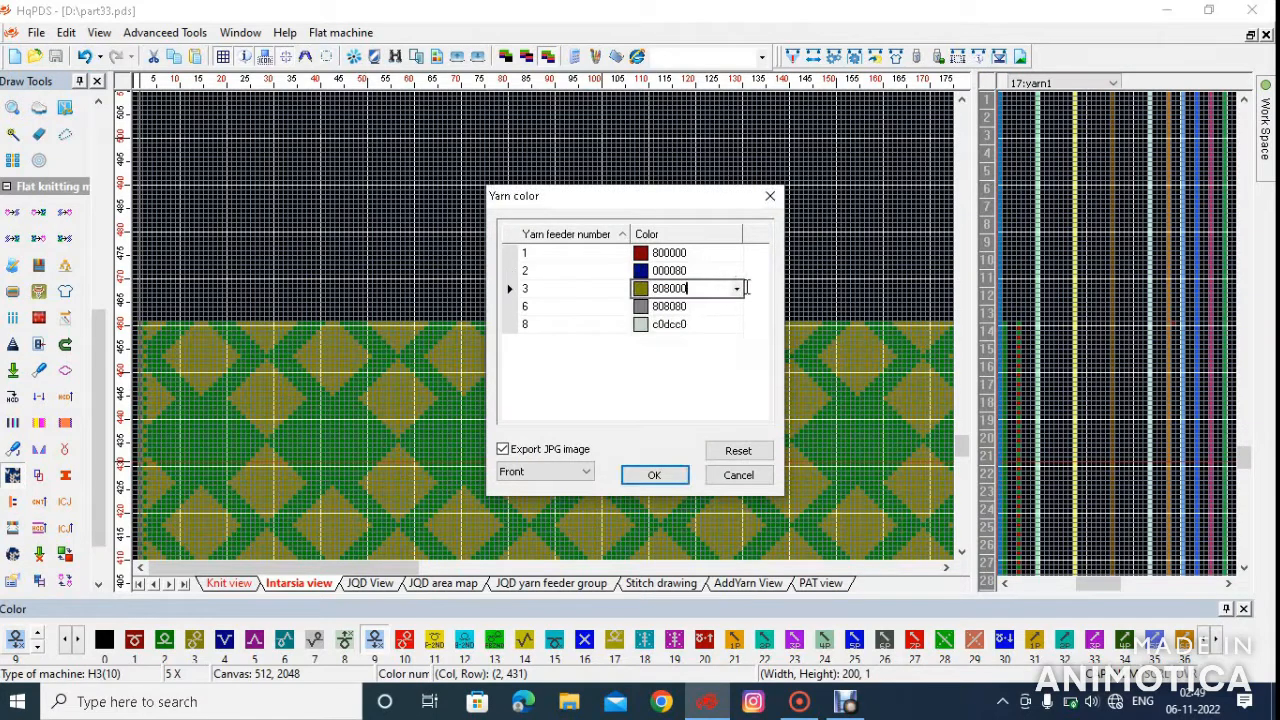
left_click(738, 289)
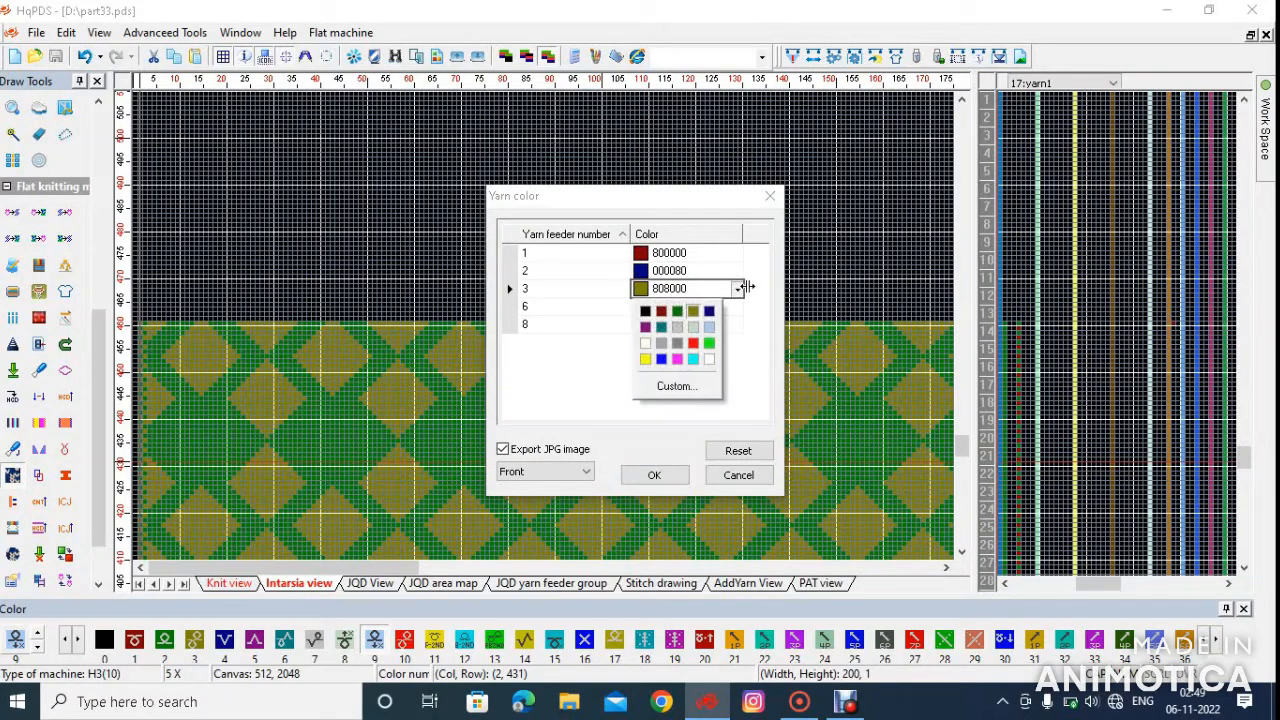
left_click(648, 344)
left_click(703, 309)
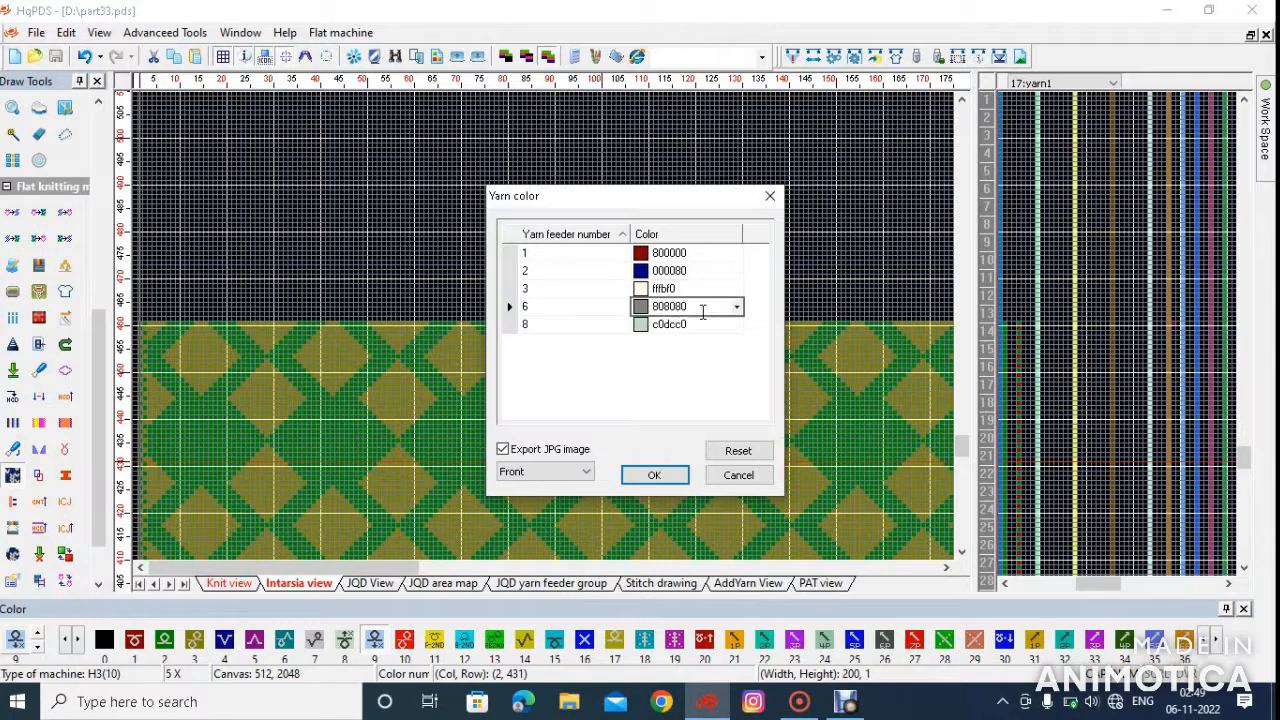
left_click(738, 309)
left_click(721, 326)
left_click(654, 475)
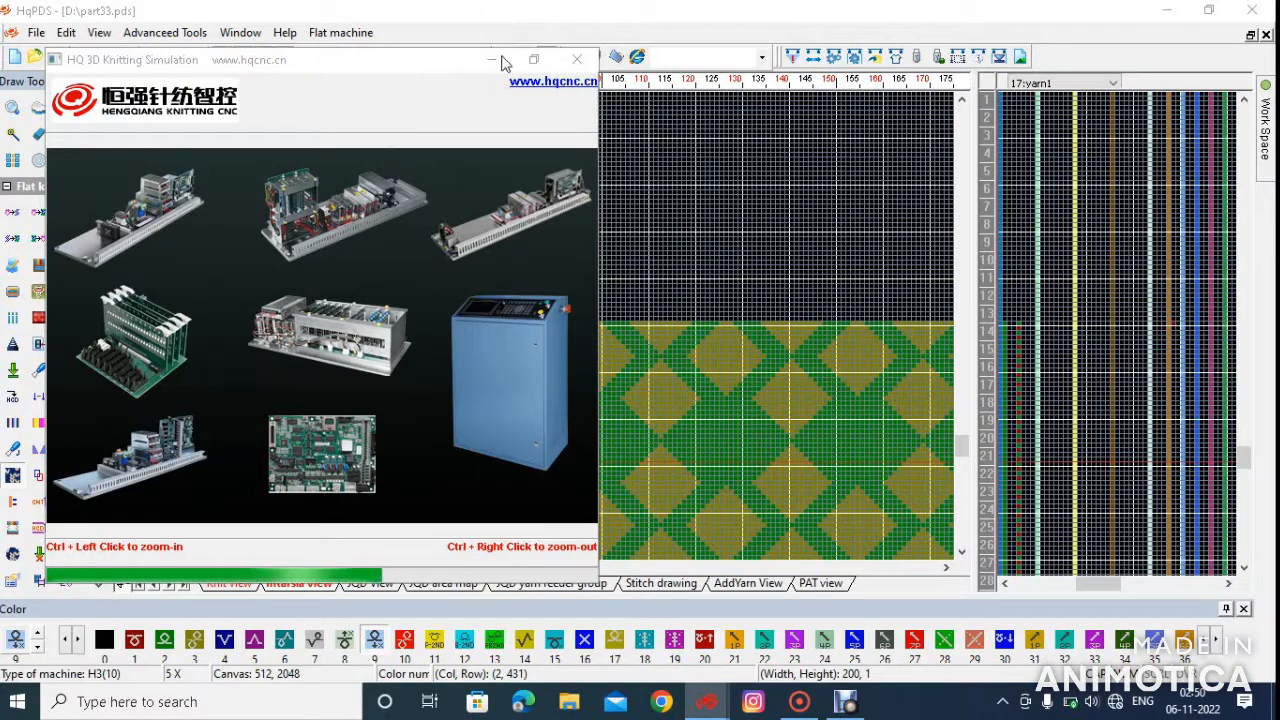
Reposition the 3D knitting simulation window while it calculates and maximize it
left_click_drag(515, 83, 542, 89)
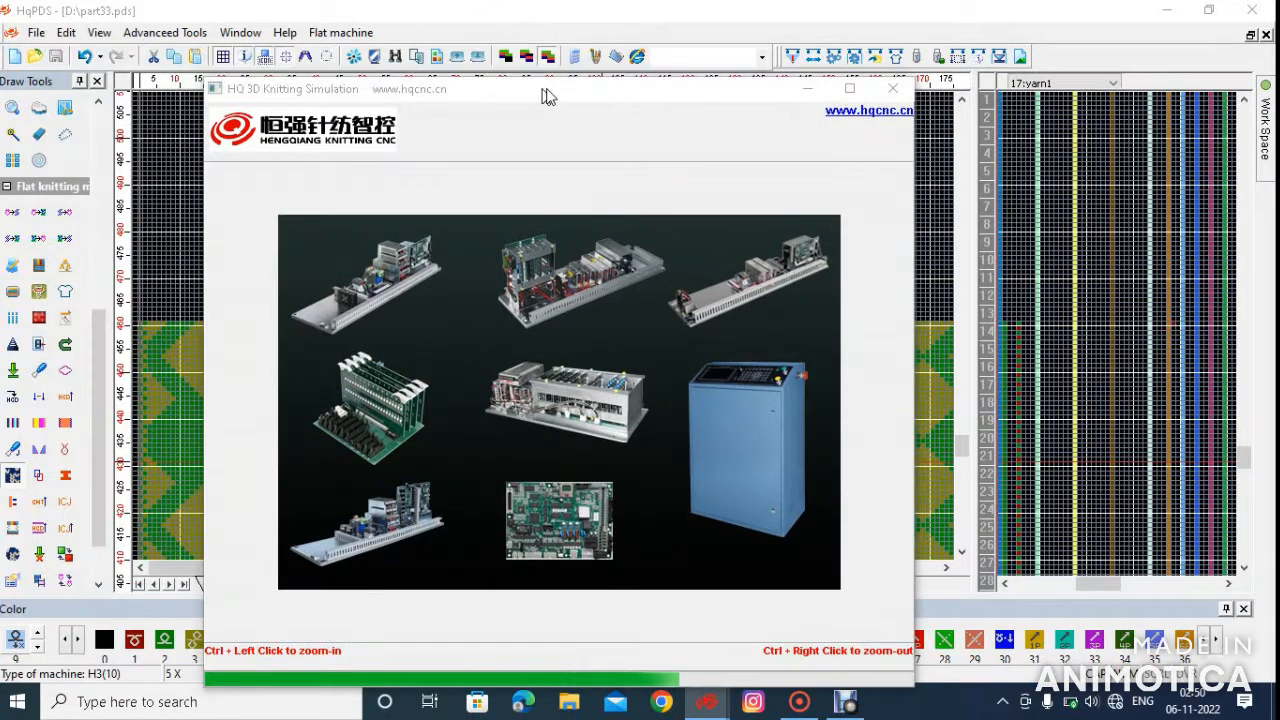
left_click_drag(664, 94, 585, 38)
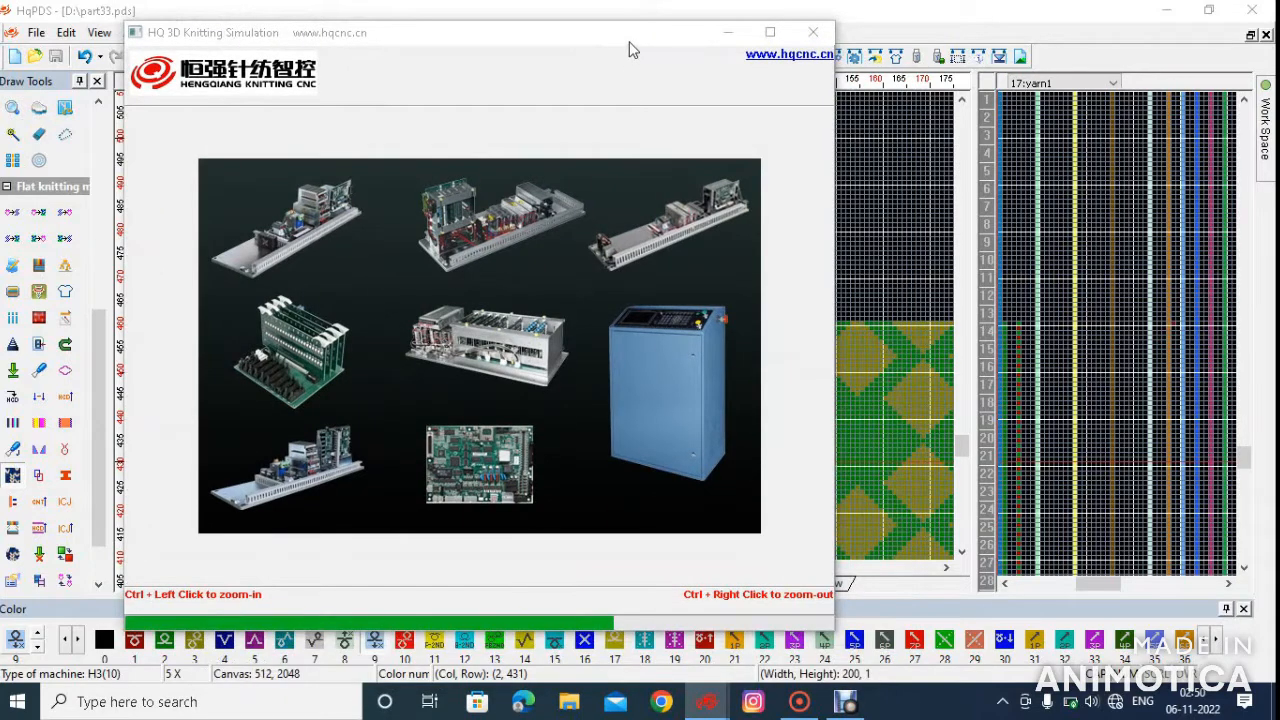
left_click_drag(694, 40, 603, 68)
left_click_drag(362, 62, 466, 45)
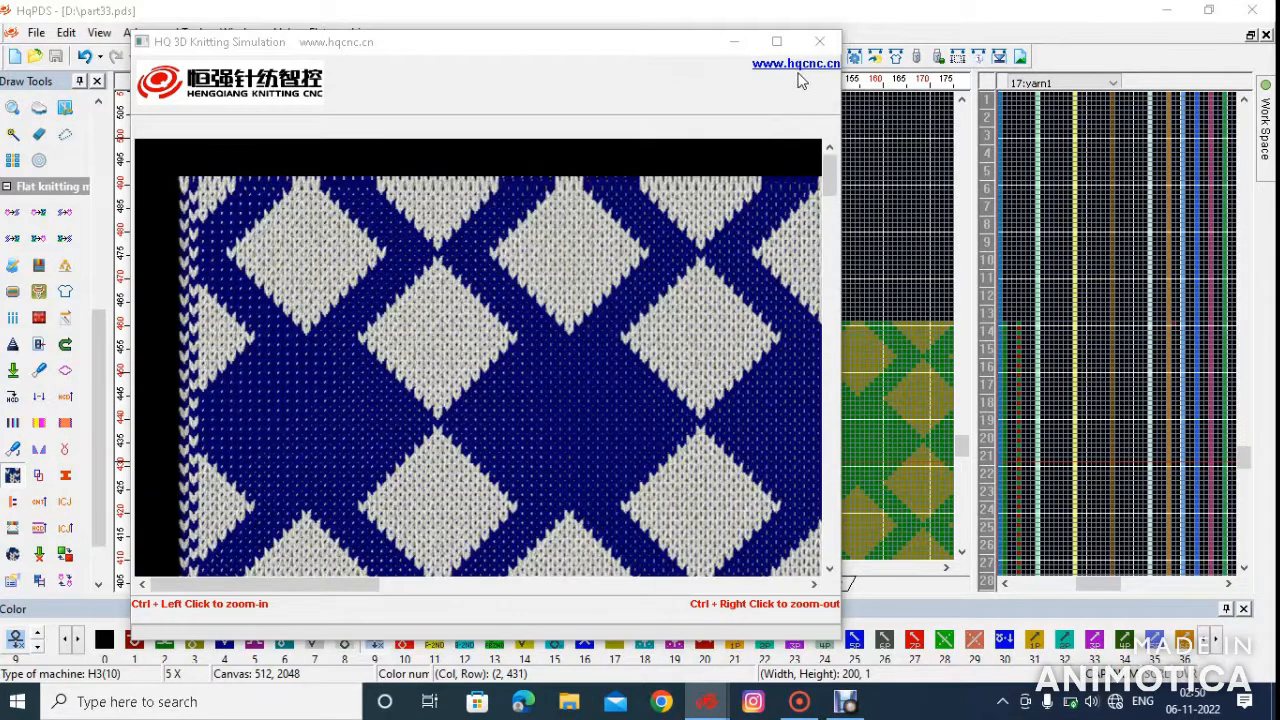
left_click(779, 43)
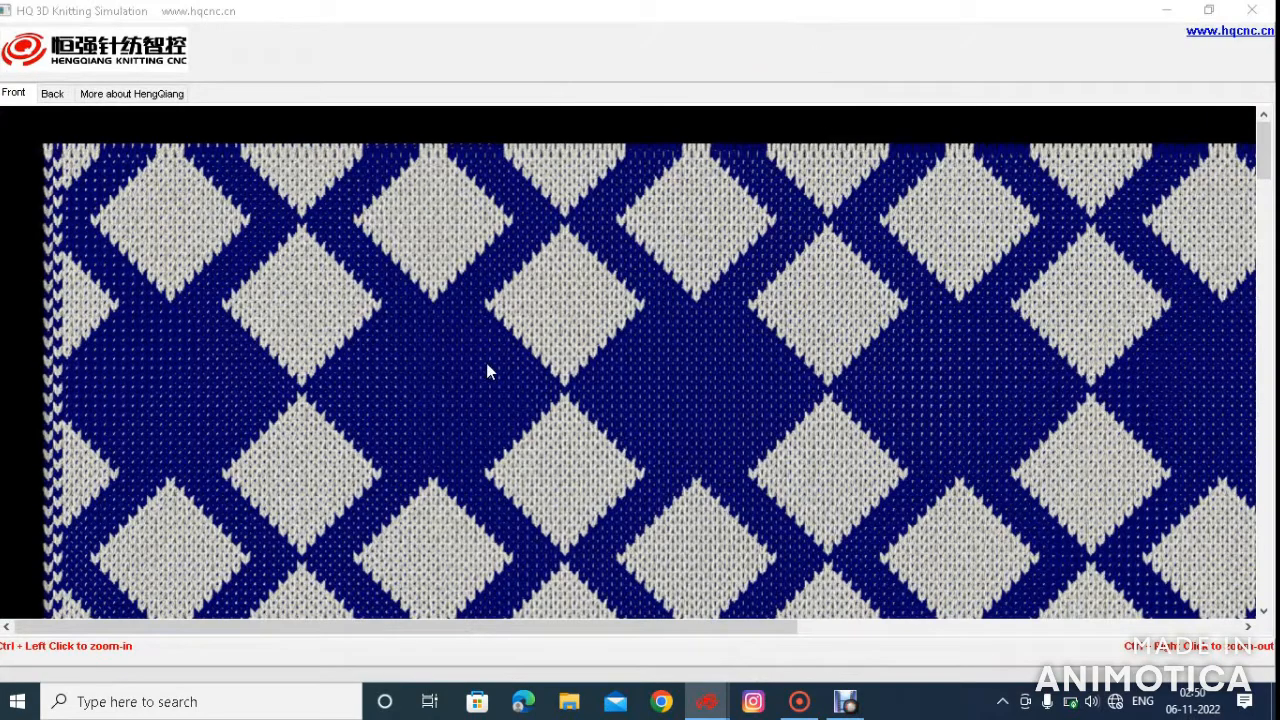
Examine the whole front of the simulated fabric, including a close view of the ribbing at the lower edge
right_click(466, 430, "ctrl")
right_click(466, 428, "ctrl")
right_click(466, 428, "ctrl")
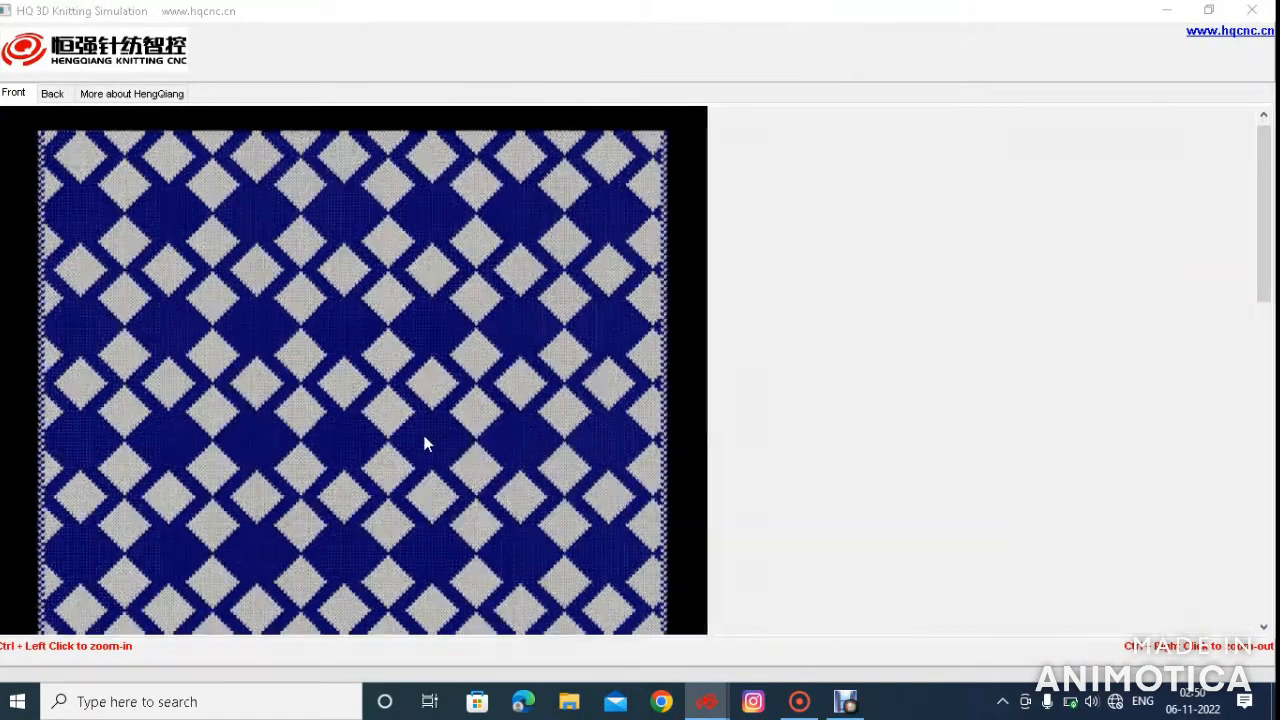
right_click(420, 436, "ctrl")
right_click(417, 441, "ctrl")
right_click(417, 441, "ctrl")
right_click(416, 441, "ctrl")
scroll(253, 515, "down", 3)
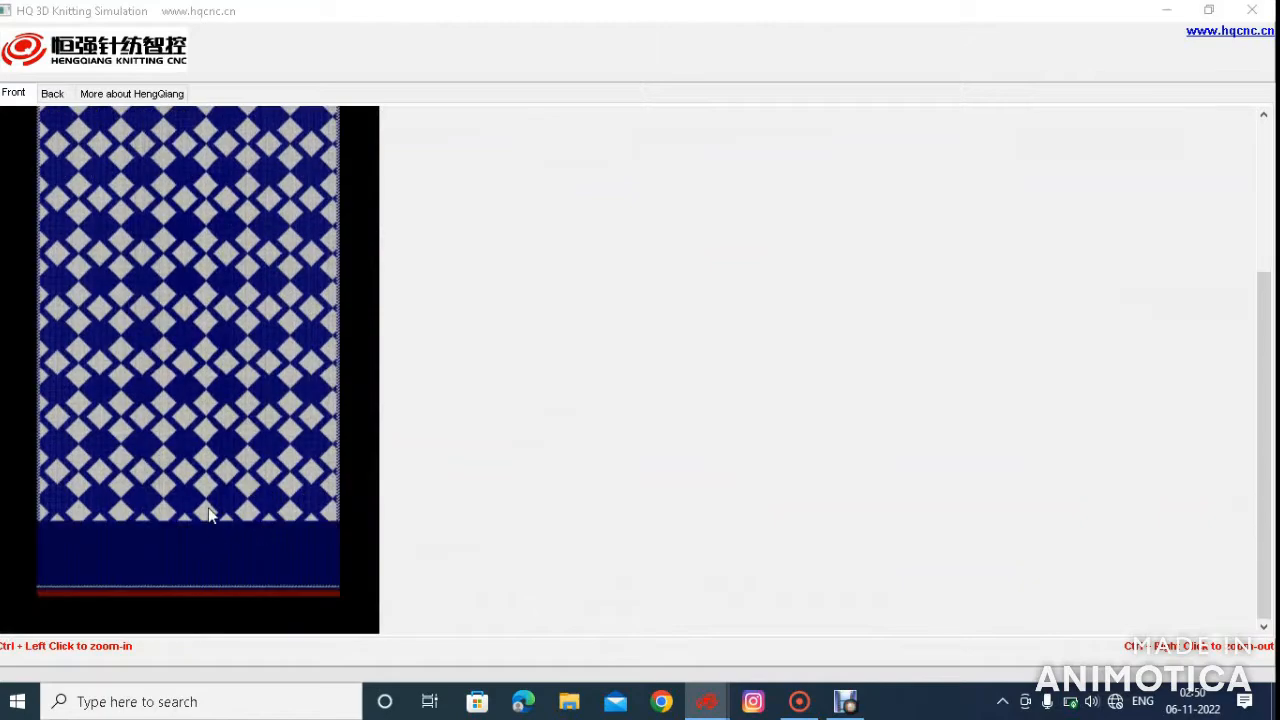
left_click(208, 507, "ctrl")
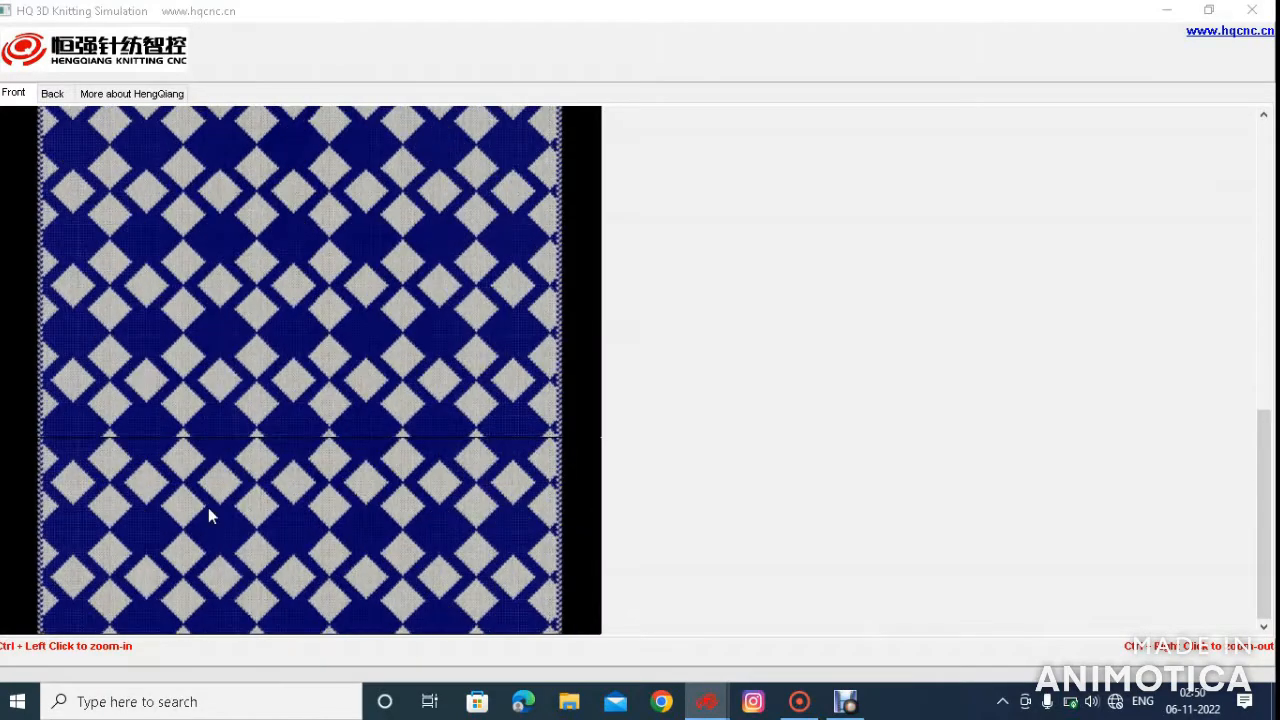
left_click(208, 507, "ctrl")
left_click(208, 507, "ctrl")
scroll(304, 487, "down", 3)
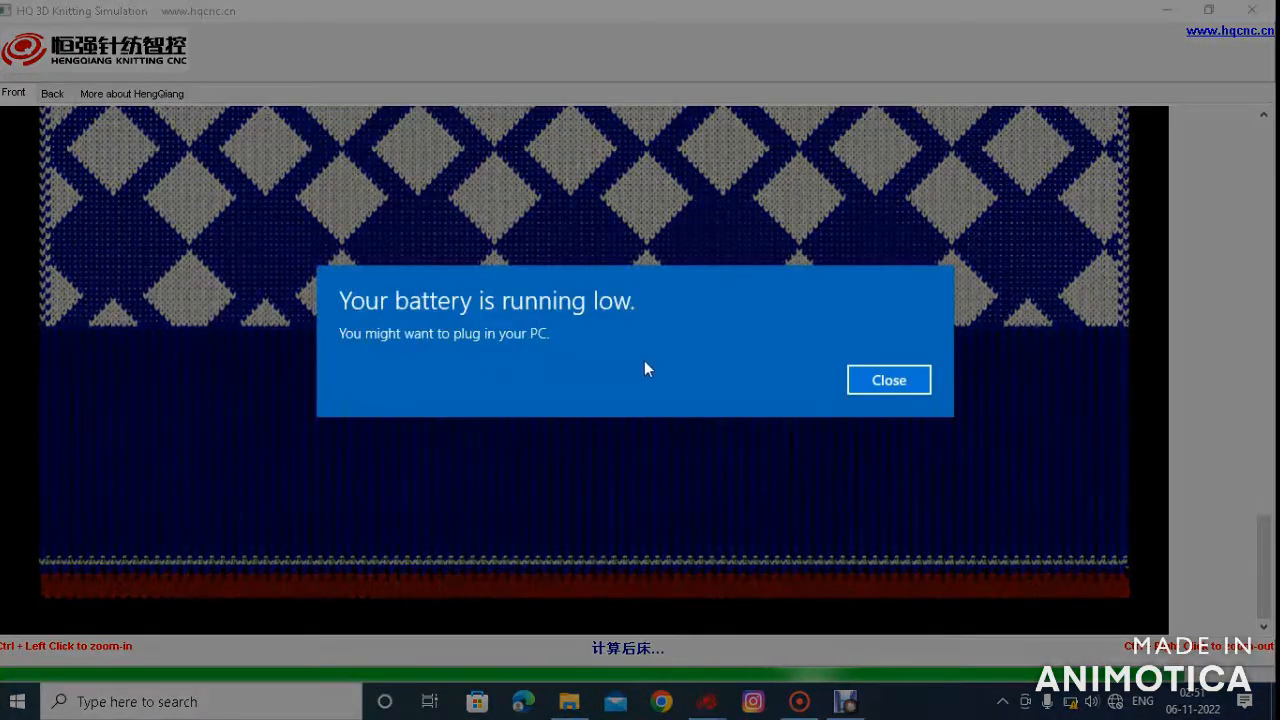
Examine the back side of the simulated fabric and close the simulation
left_click(876, 384)
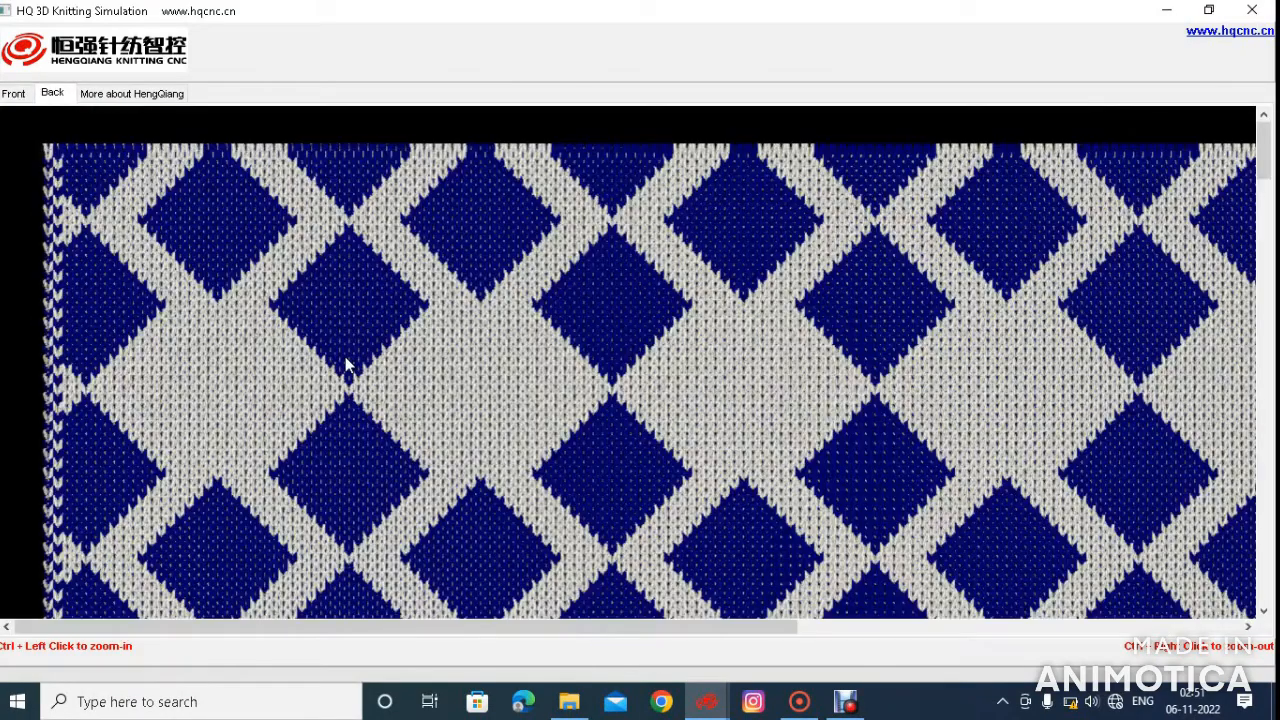
scroll(476, 387, "down", 10)
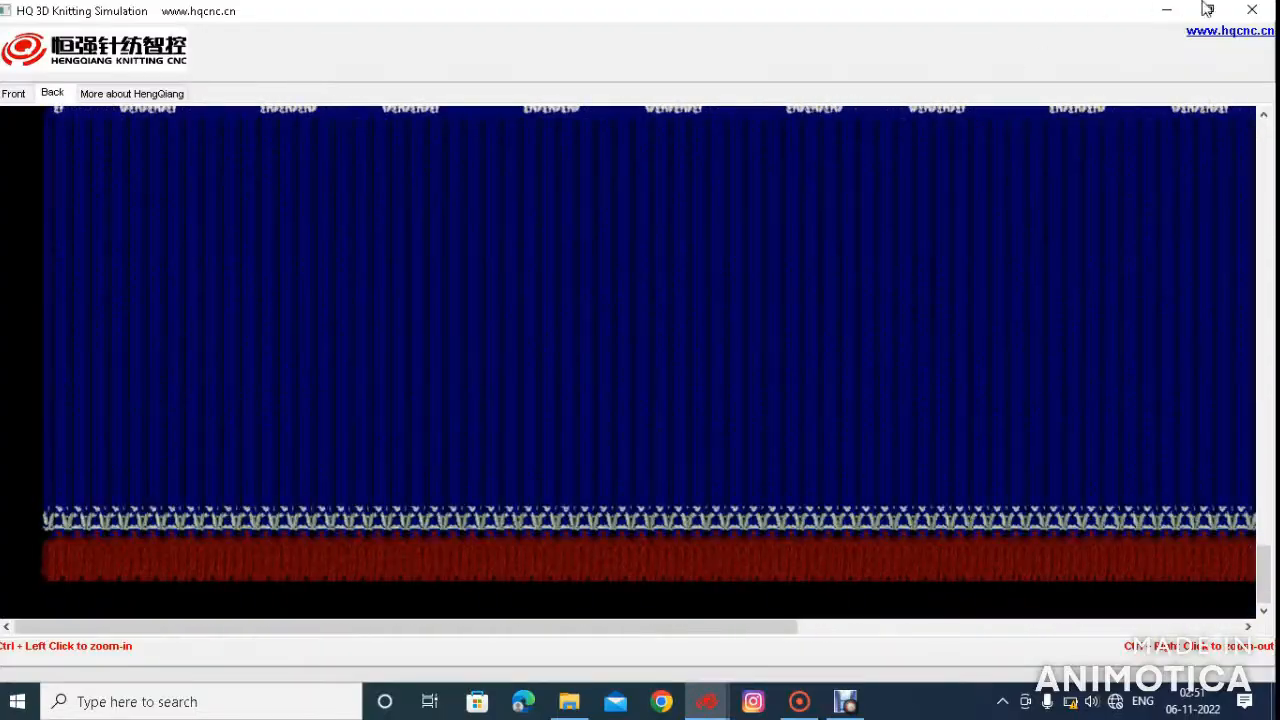
left_click(1252, 9)
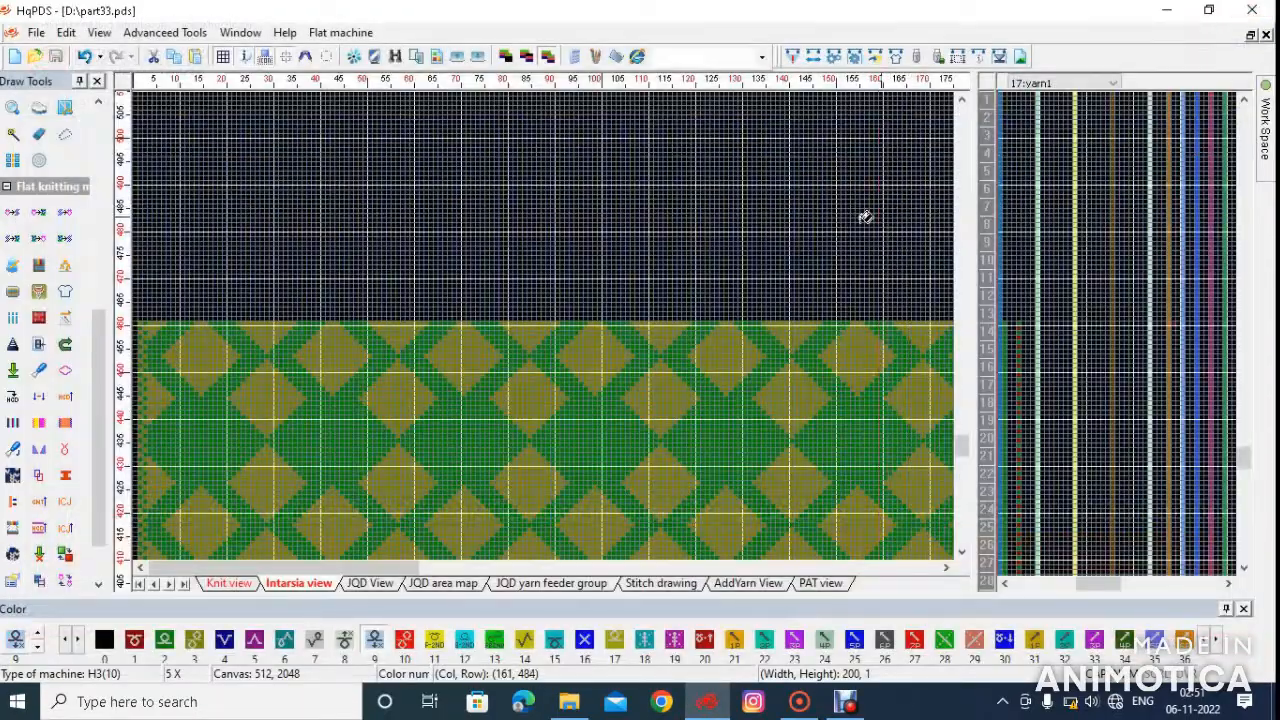
scroll(240, 317, "down", 4)
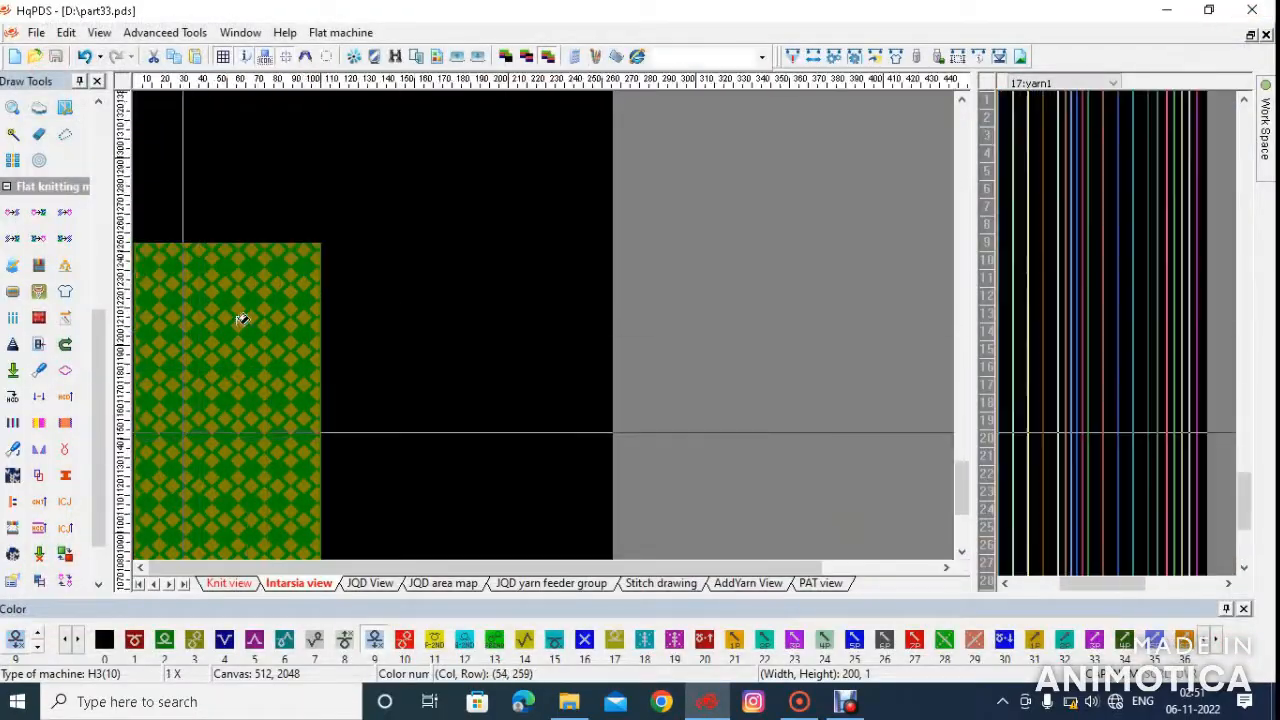
scroll(257, 449, "up", 3)
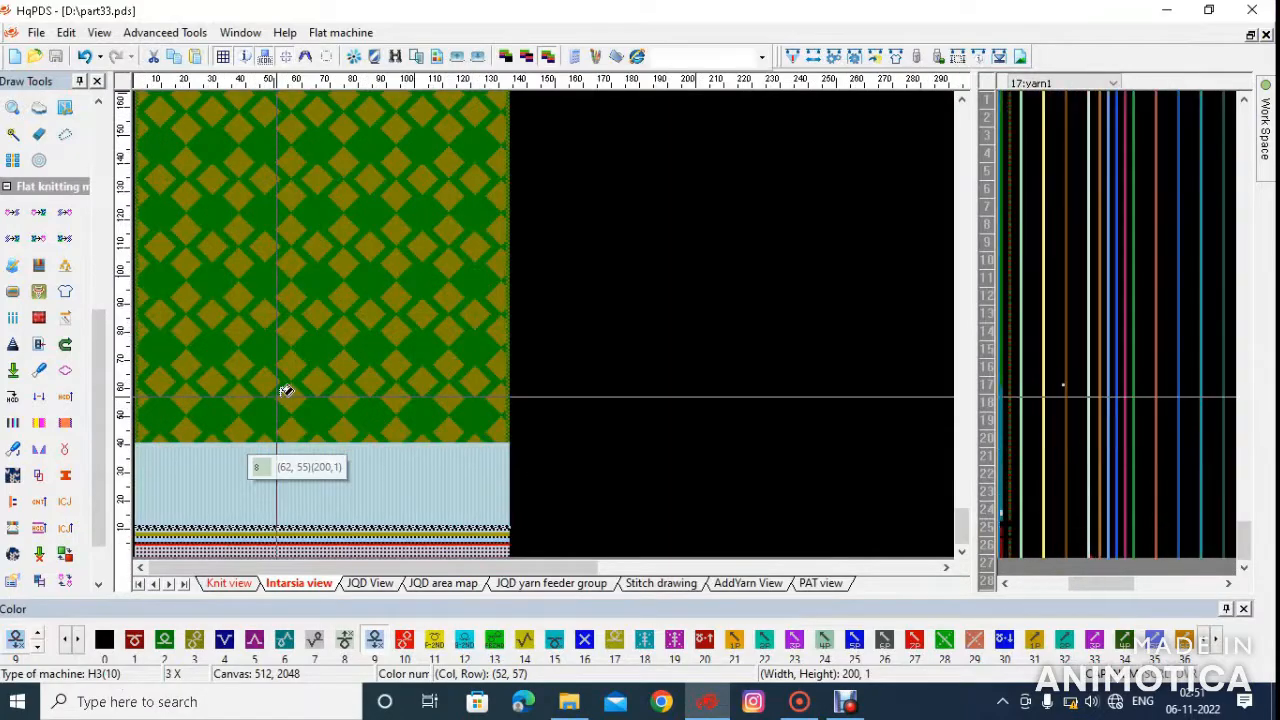
scroll(255, 337, "up", 3)
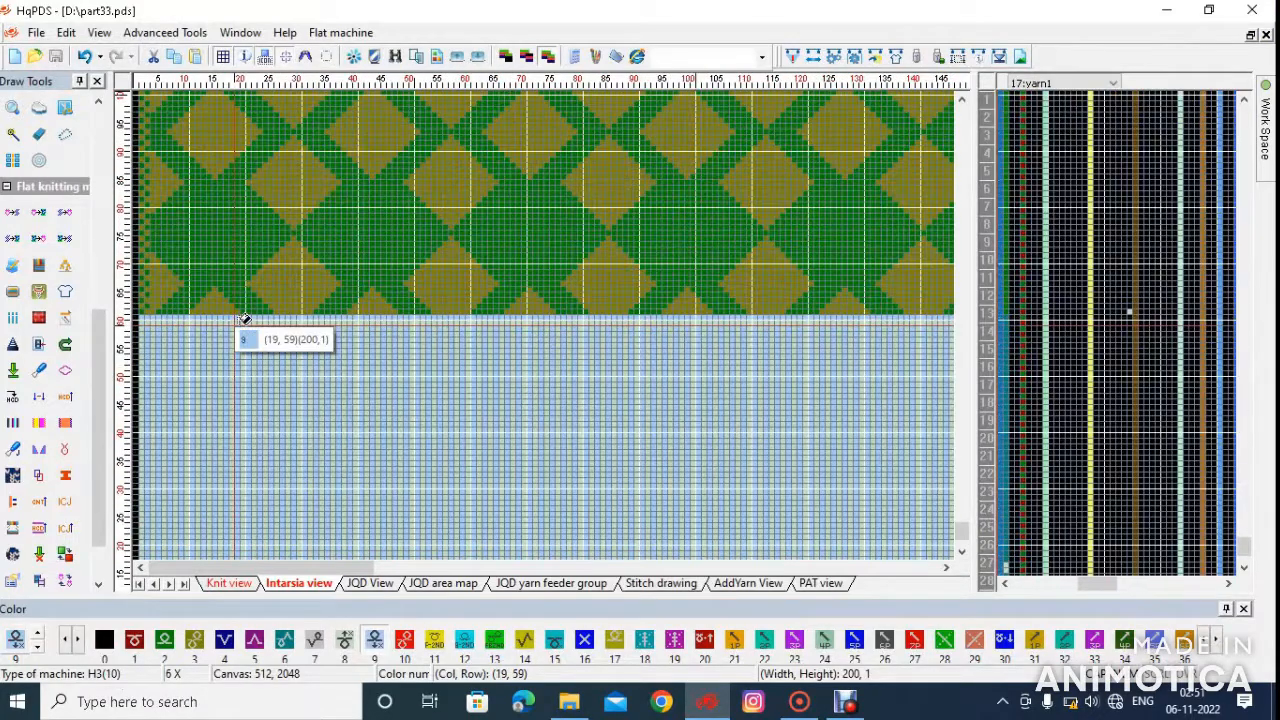
scroll(284, 318, "up", 2)
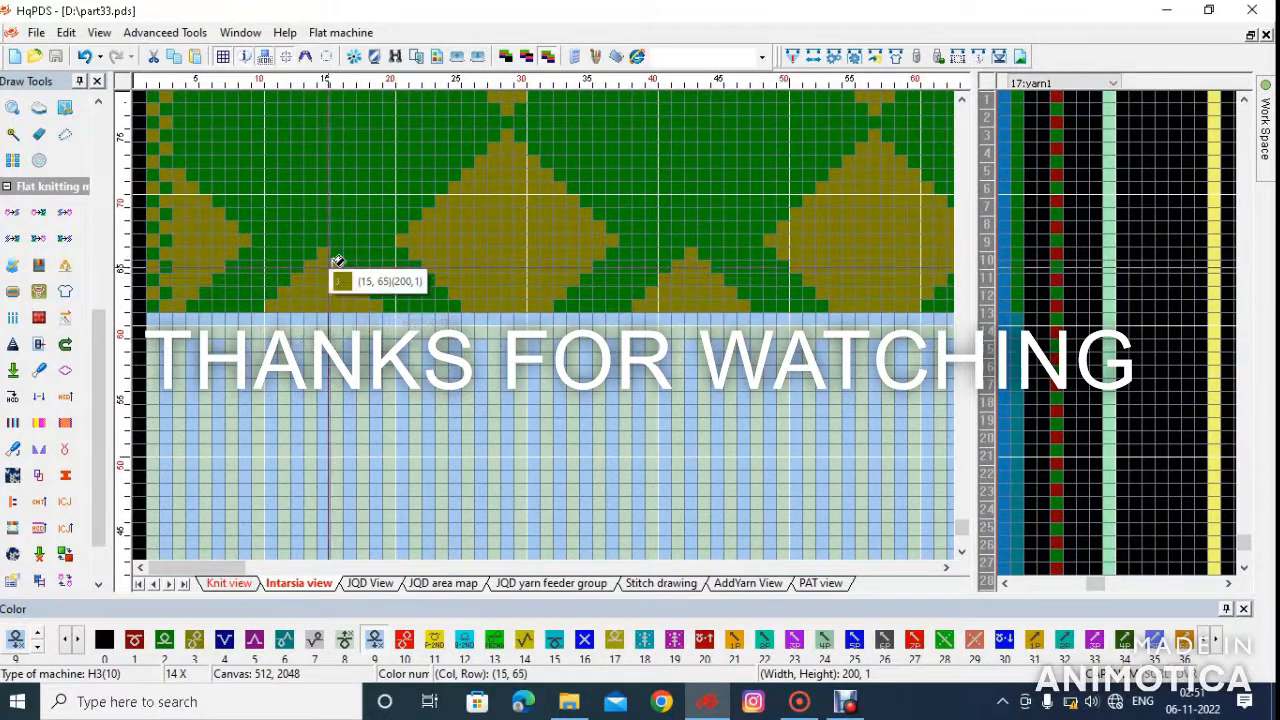
left_click(799, 701)
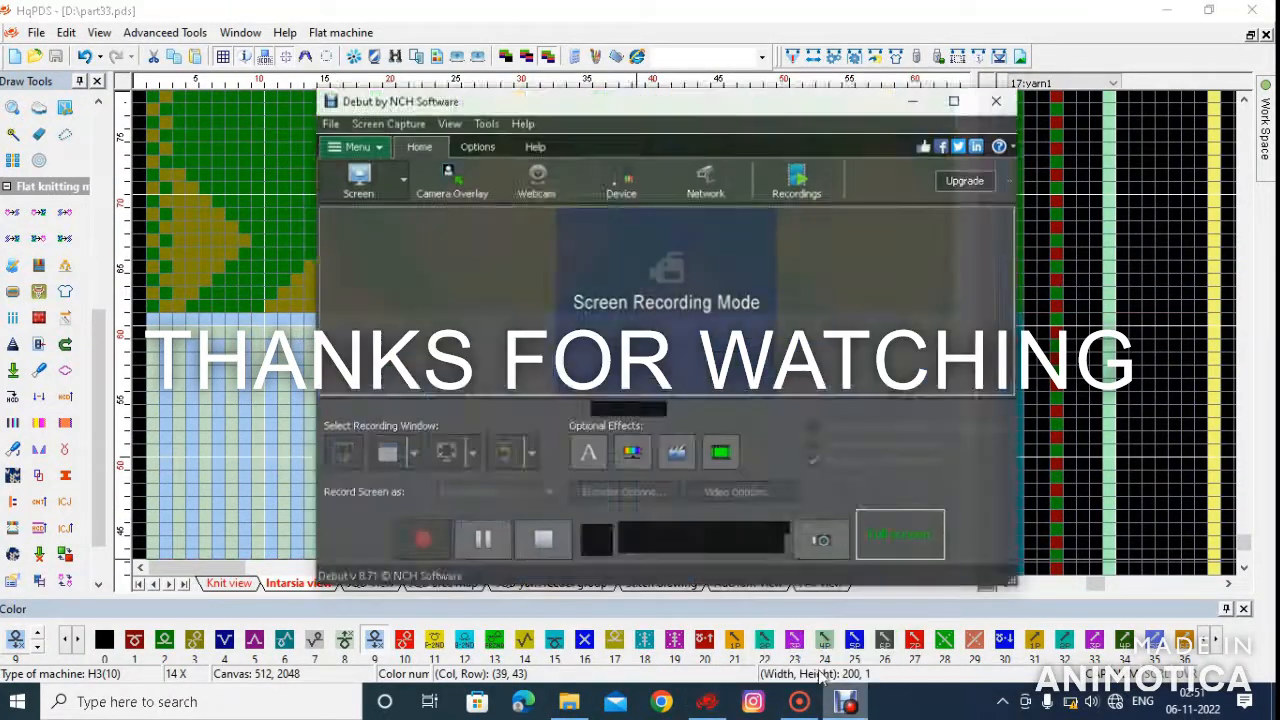